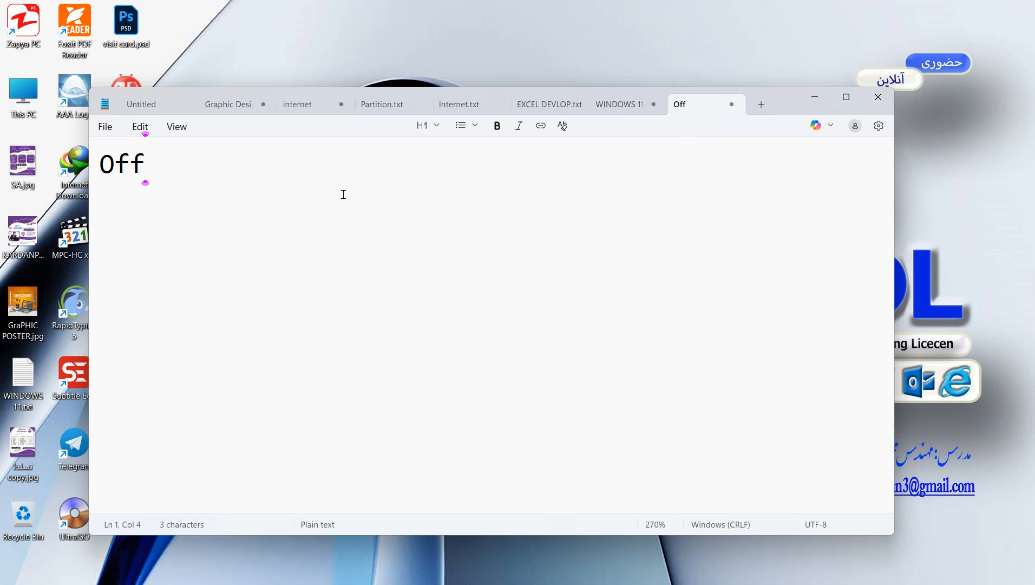
Complete the heading so it reads "Office Package" and start a new line below it.
type("ice Pa")
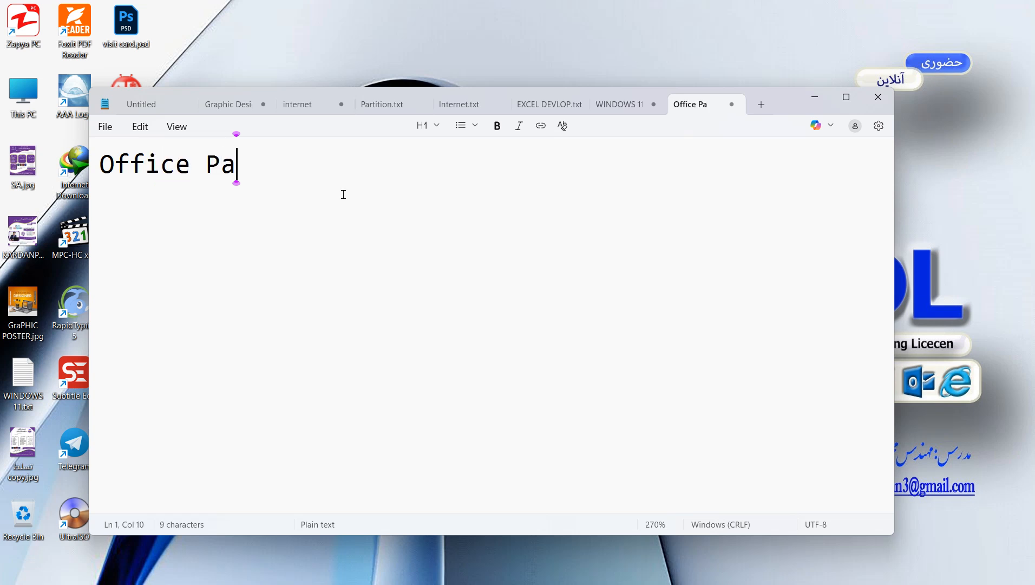
type("ckage")
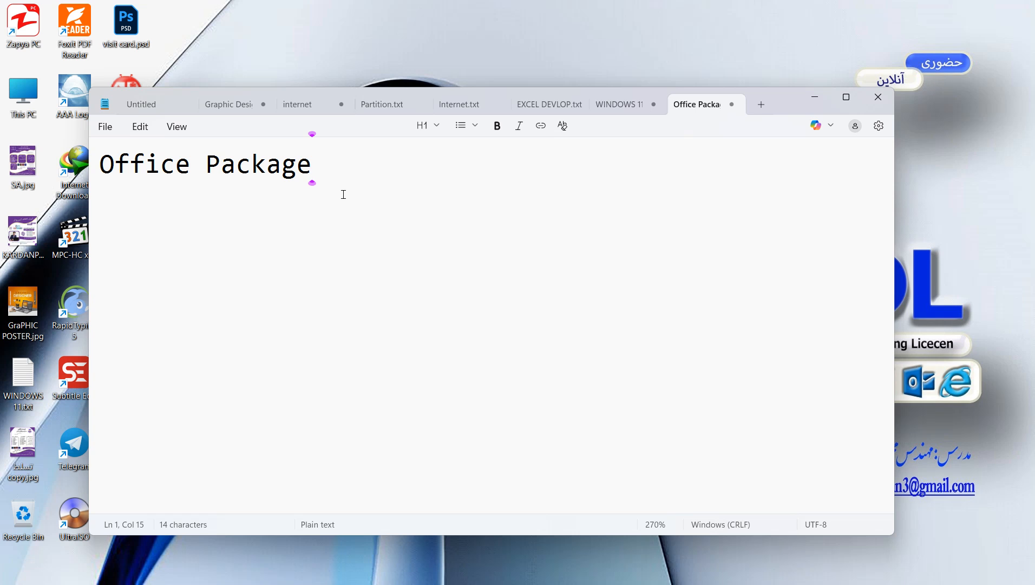
key("Return")
Write "Version 2024" on the second line, correcting the misspelled word with the suggested spelling "Version".
type("Vre")
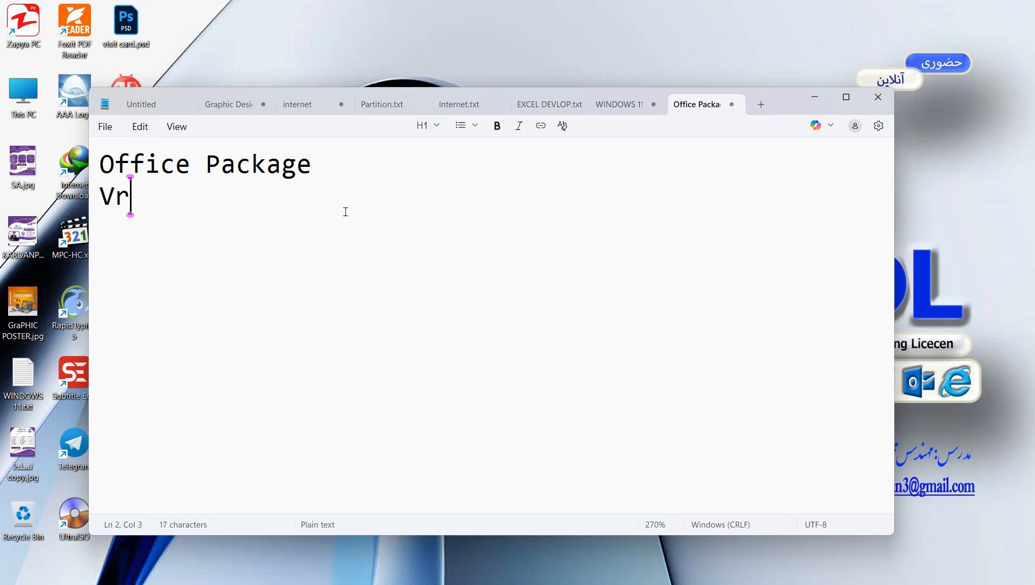
key("BackSpace")
key("BackSpace")
type("version")
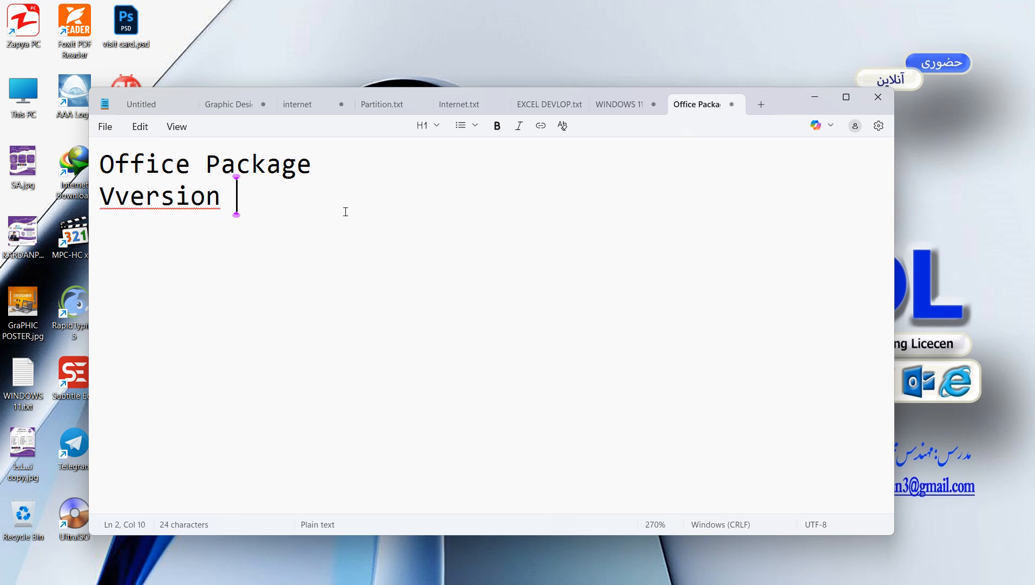
right_click(189, 199)
mouse_move(227, 215)
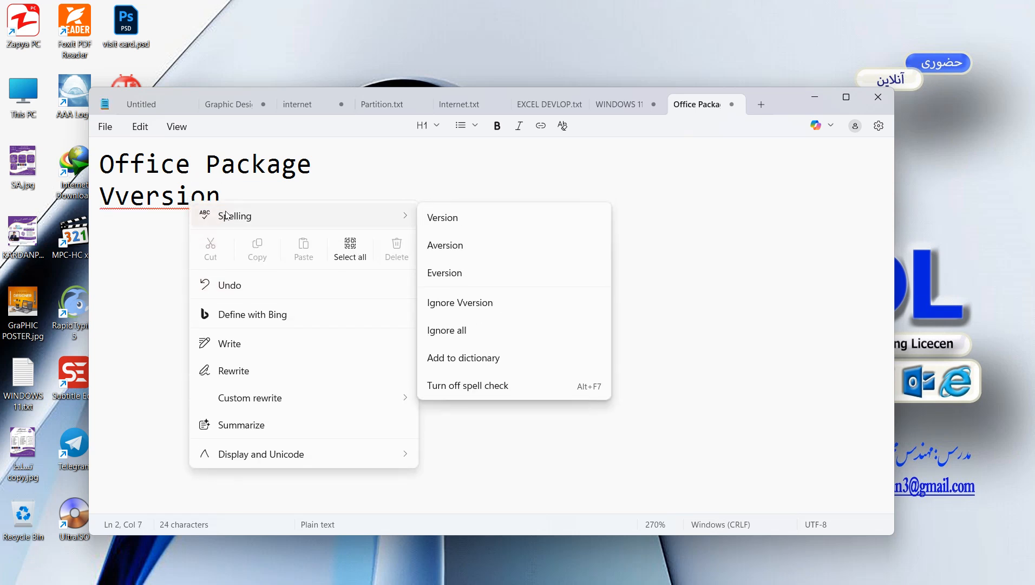
left_click(477, 219)
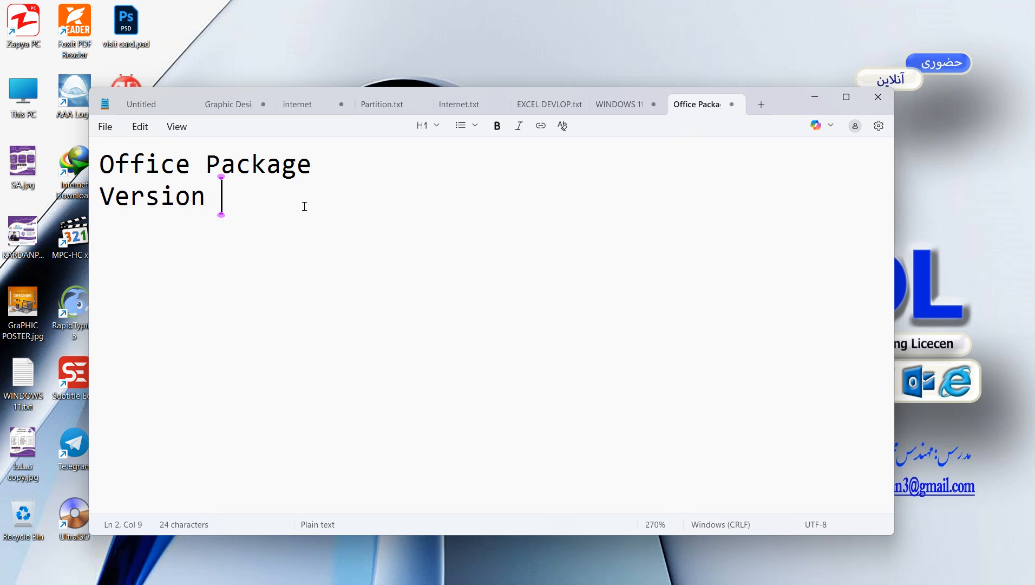
type("2024")
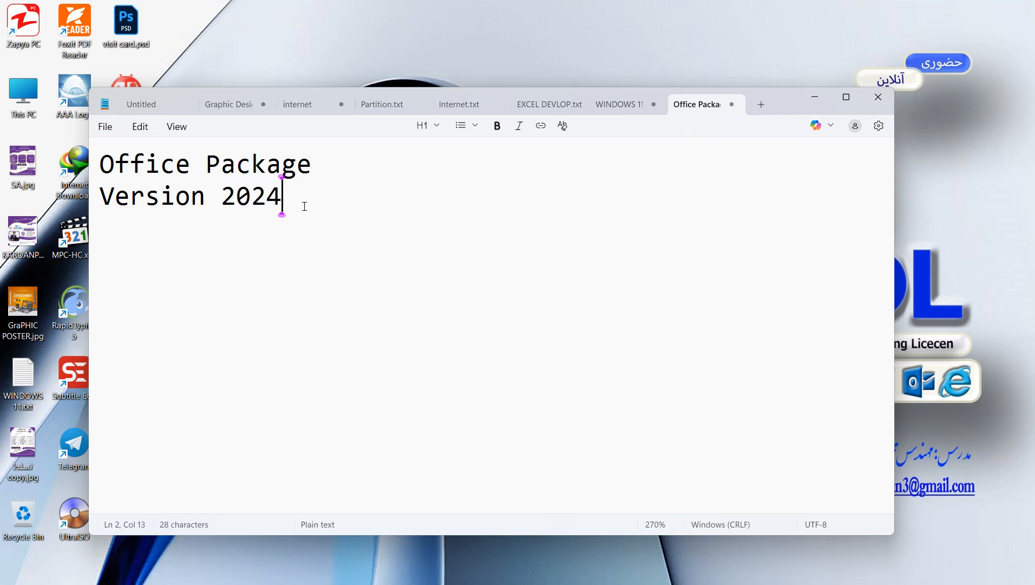
Add 2021 and 2019 on separate lines, aligned beneath 2024.
key("Return")
type("n n")
key("BackSpace")
key("BackSpace")
key("BackSpace")
key("BackSpace")
type("2021")
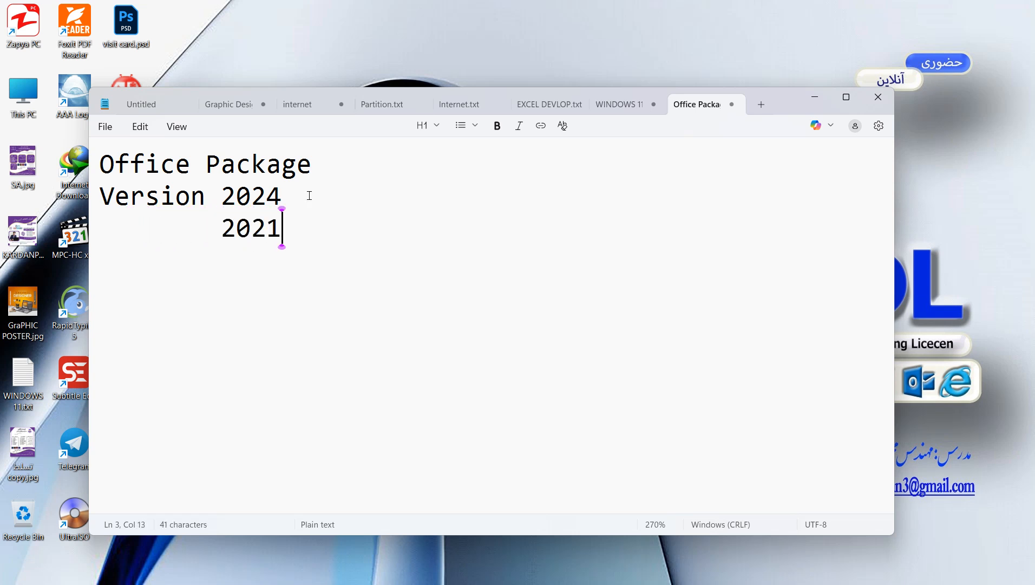
key("Return")
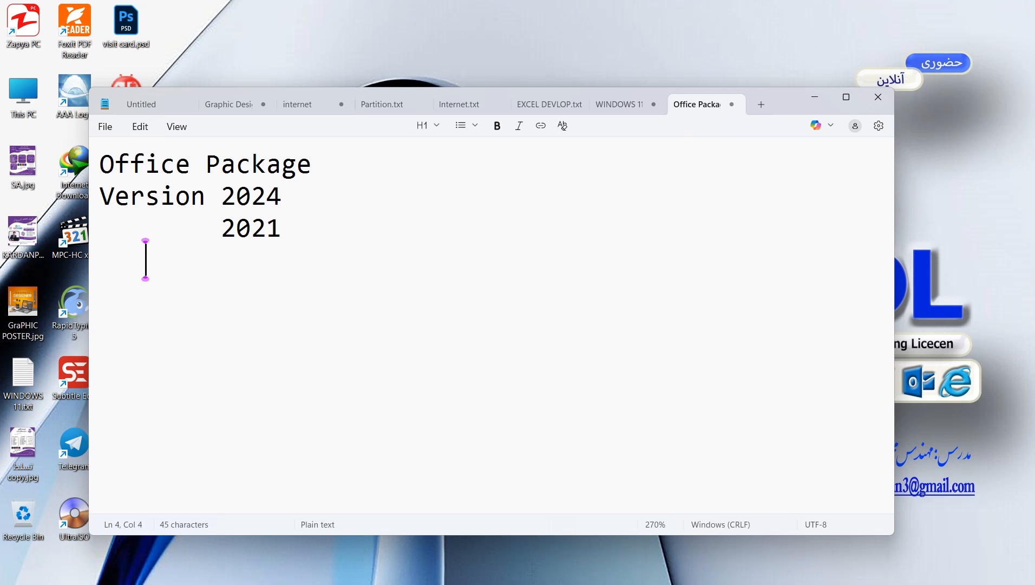
type("20")
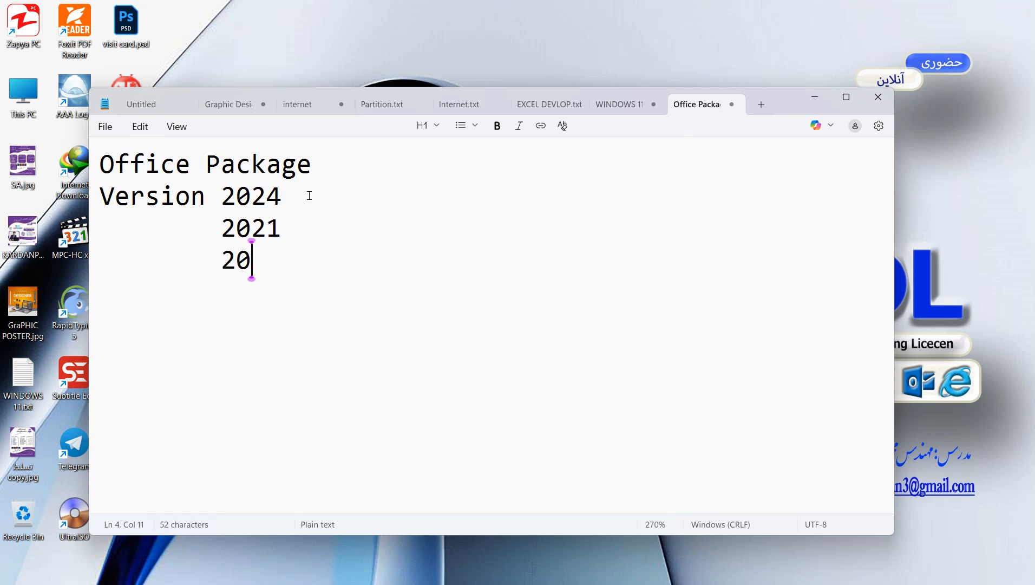
type("19")
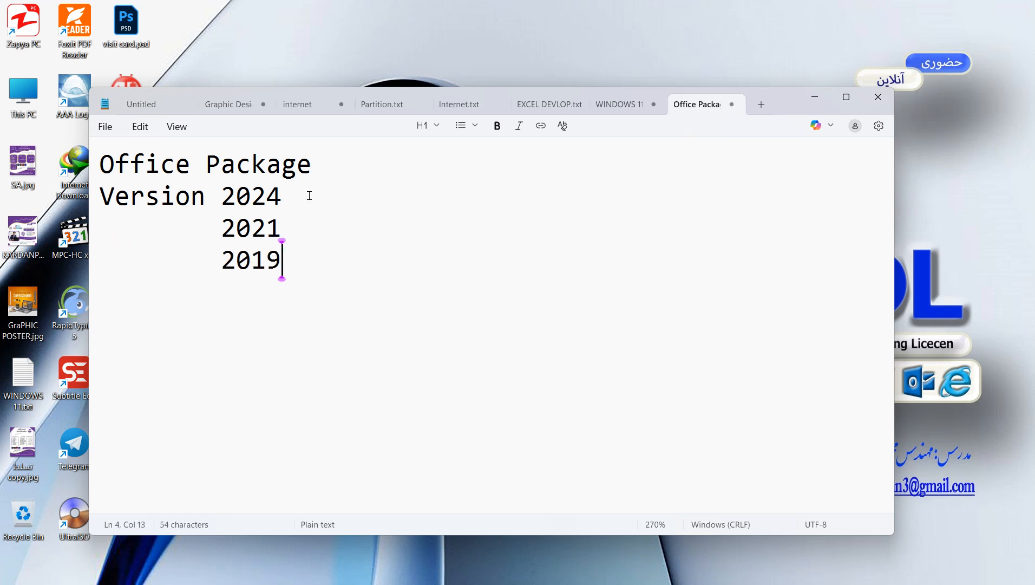
Add 2016 and 2013 on separate lines below 2019, in the same column, and highlight the version list.
key("Return")
type("206")
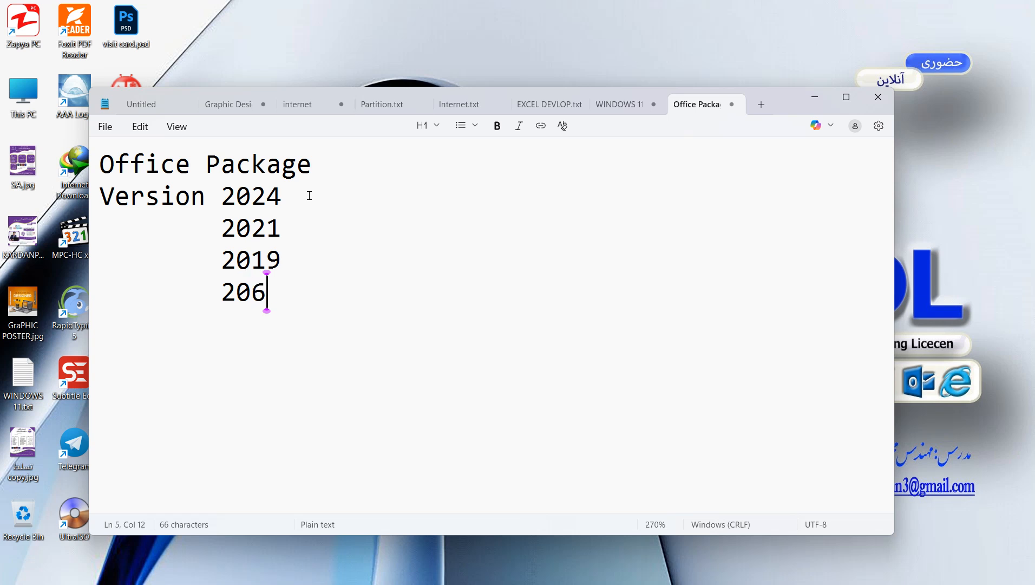
key("BackSpace")
type("16")
key("Return")
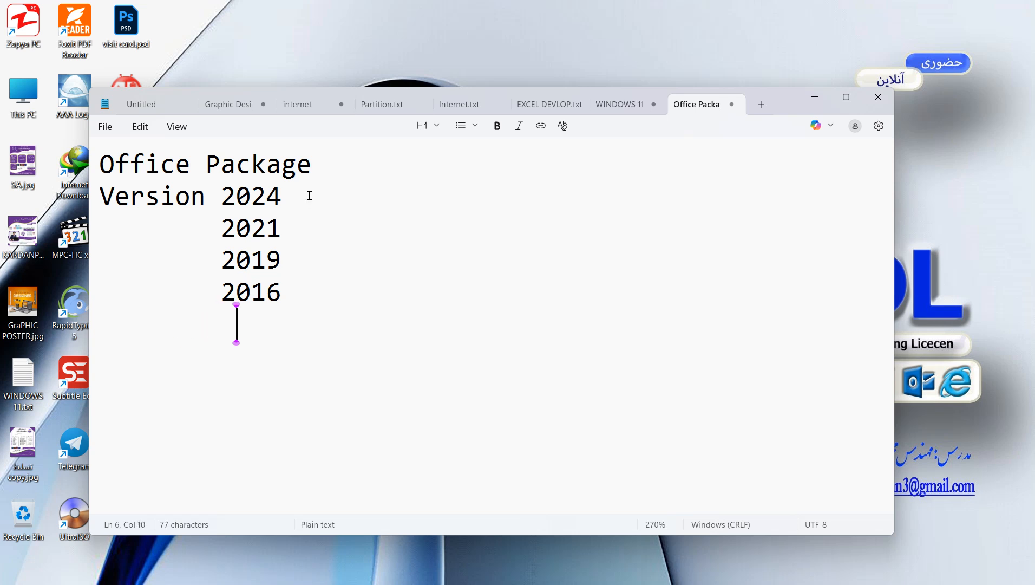
key("BackSpace")
type("2013")
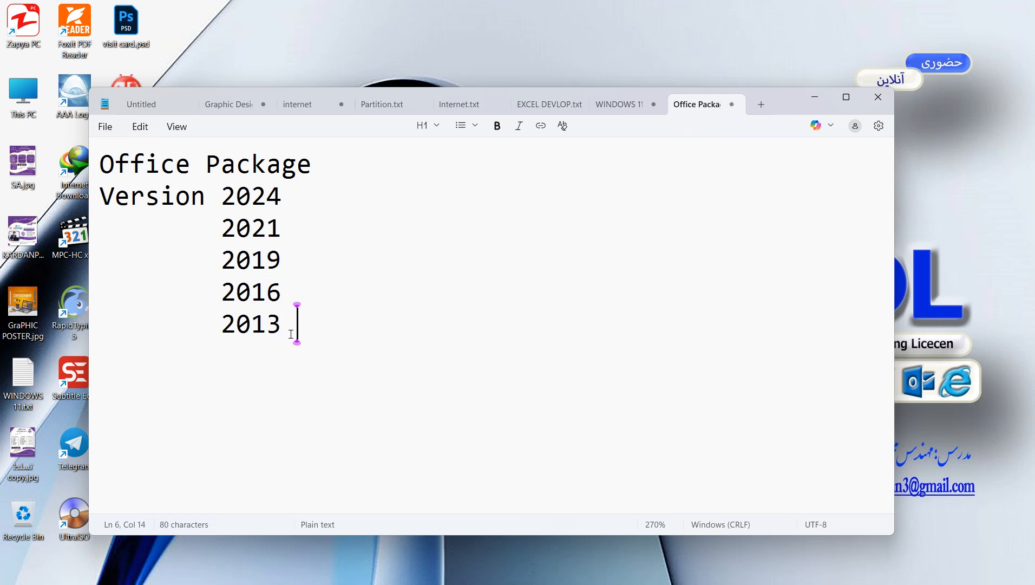
left_click_drag(295, 325, 237, 206)
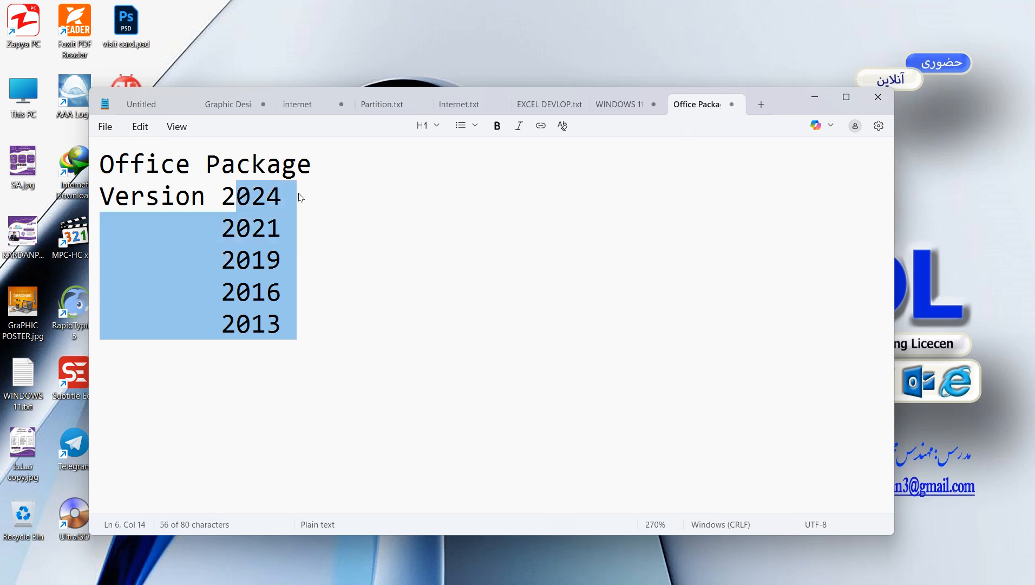
Insert a line below the "Office Package" heading reading "Word,Excel,Powerpoint,Access,Outlook".
left_click(318, 174)
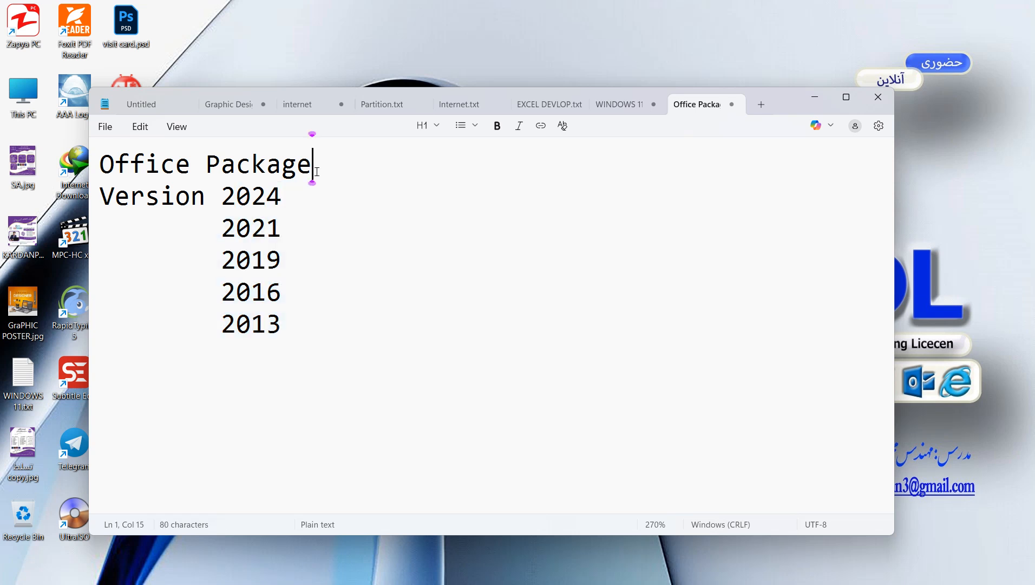
key("Return")
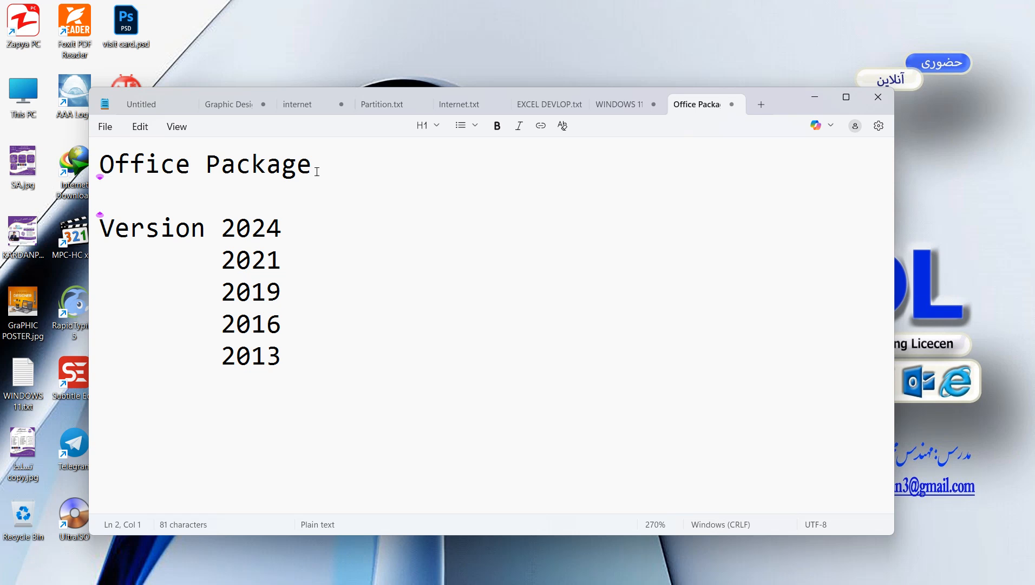
type("Wor")
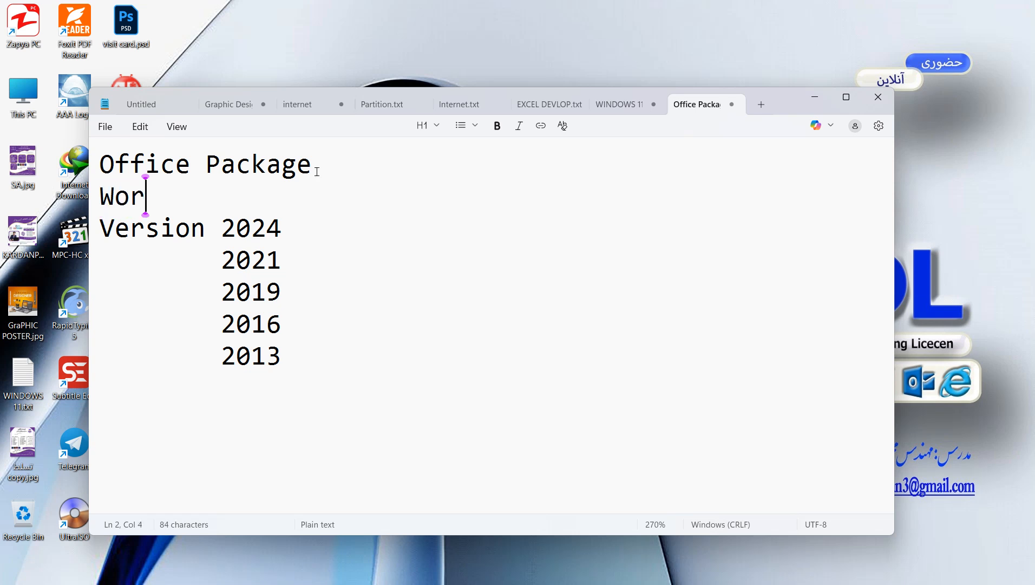
type("d,Ex")
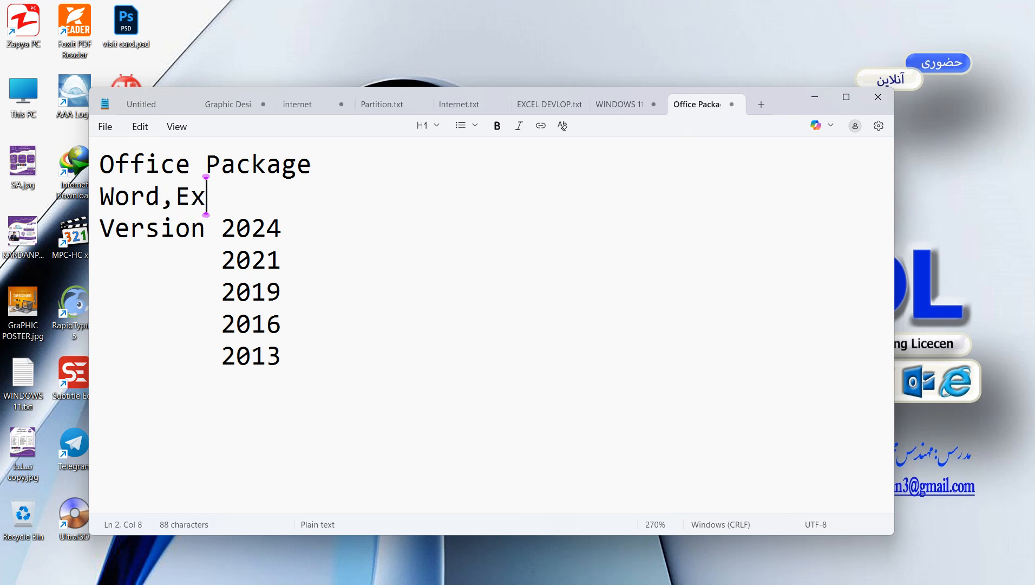
type("cel,")
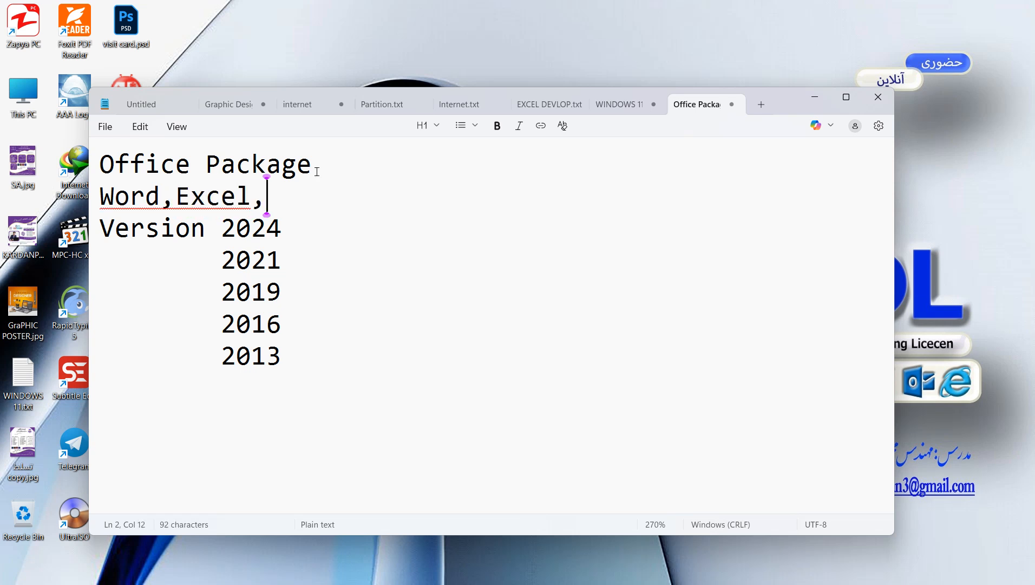
type("Po")
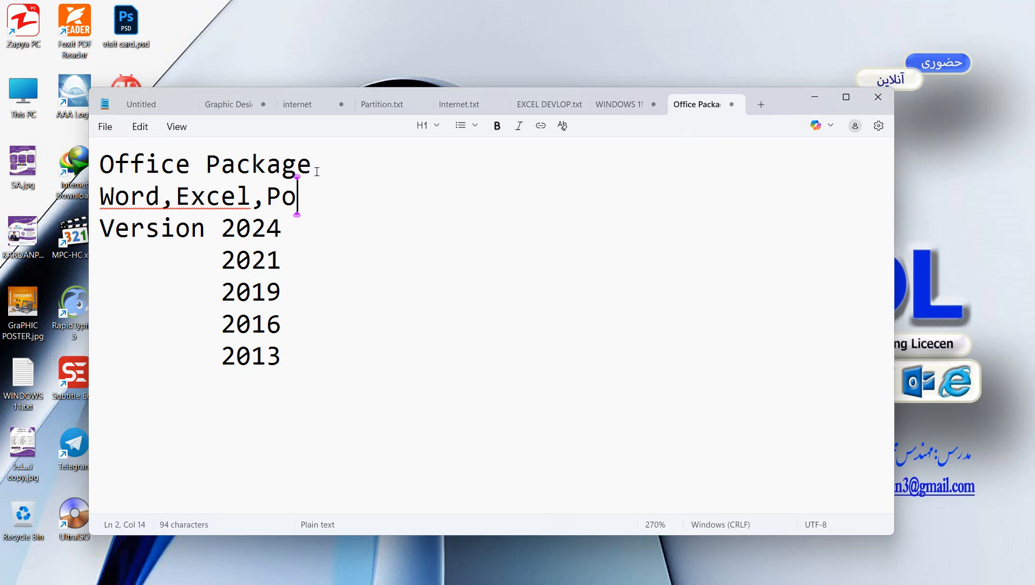
type("werpoint")
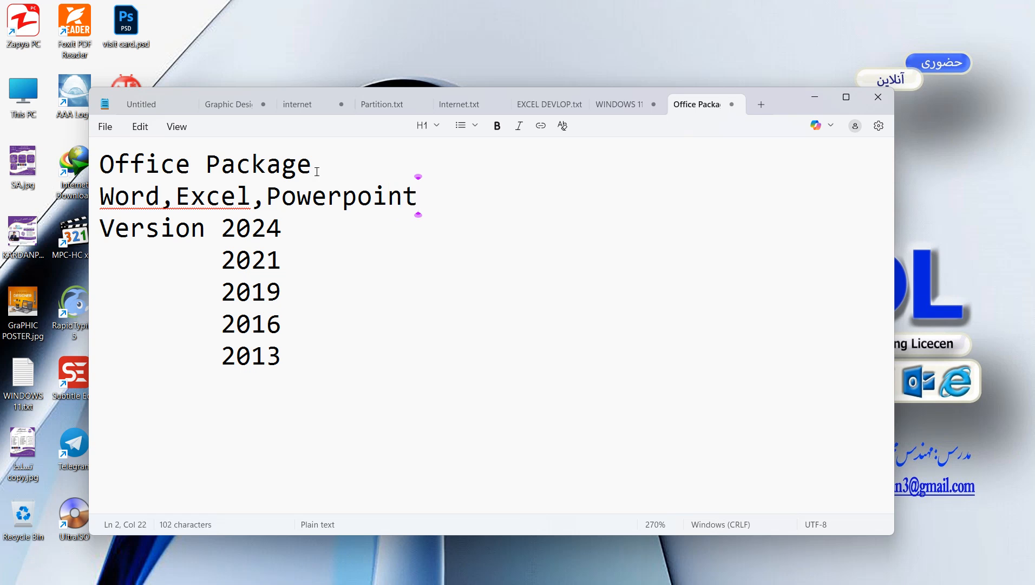
type(",")
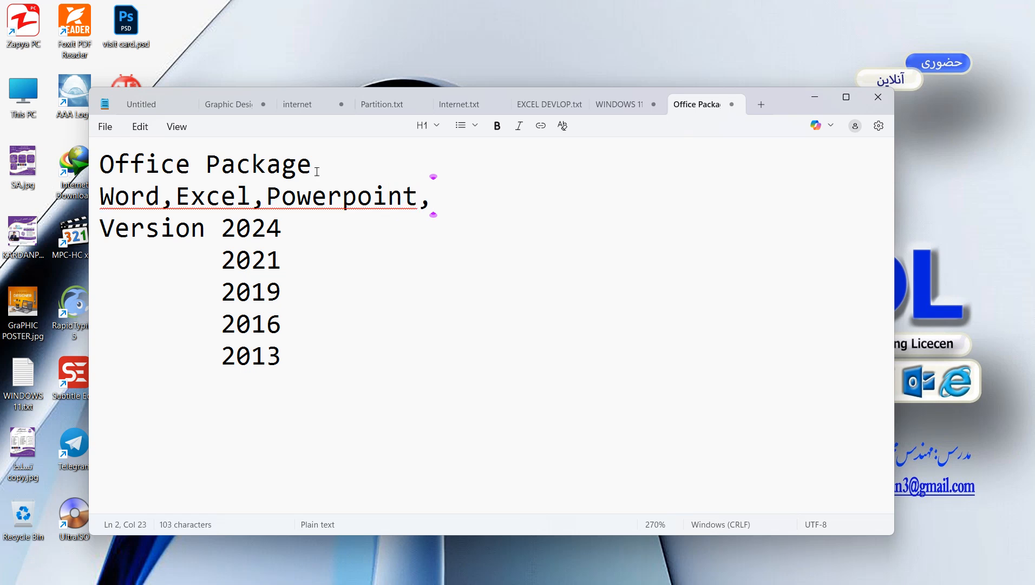
type("Access")
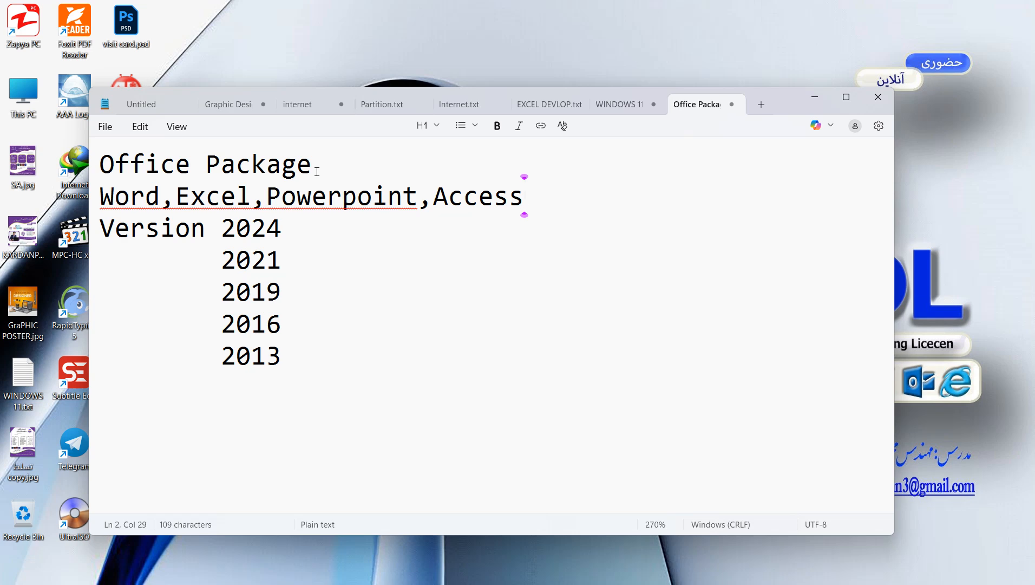
type(",")
type("O")
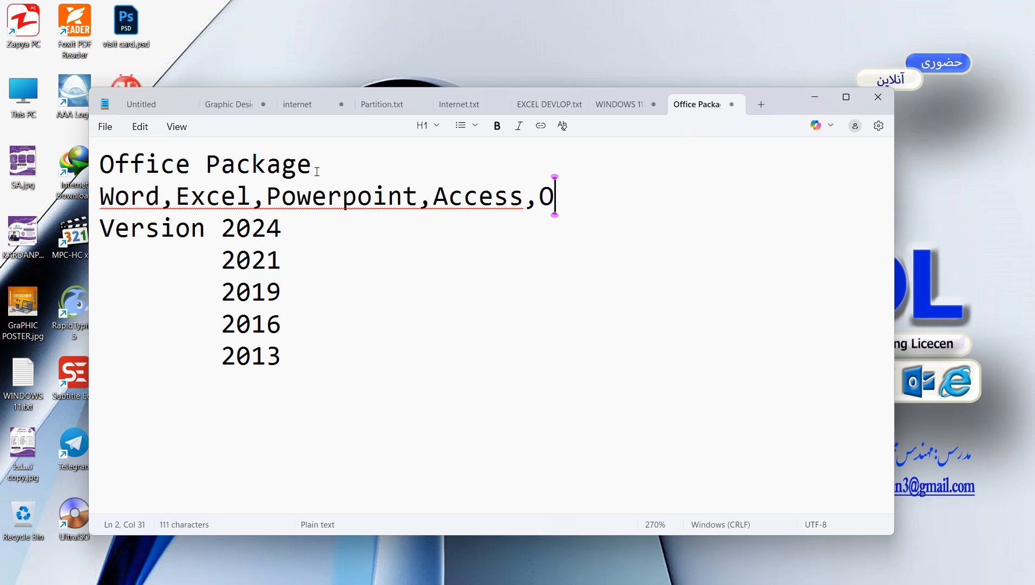
type("utlook")
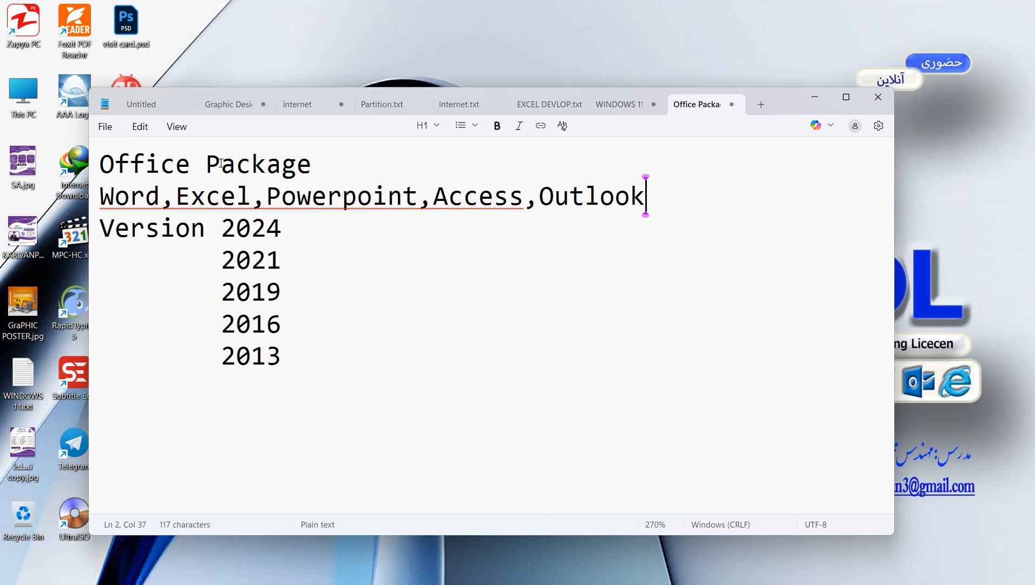
Insert spaces before the commas that follow Powerpoint and Access, and one before the word Powerpoint.
left_click(417, 202)
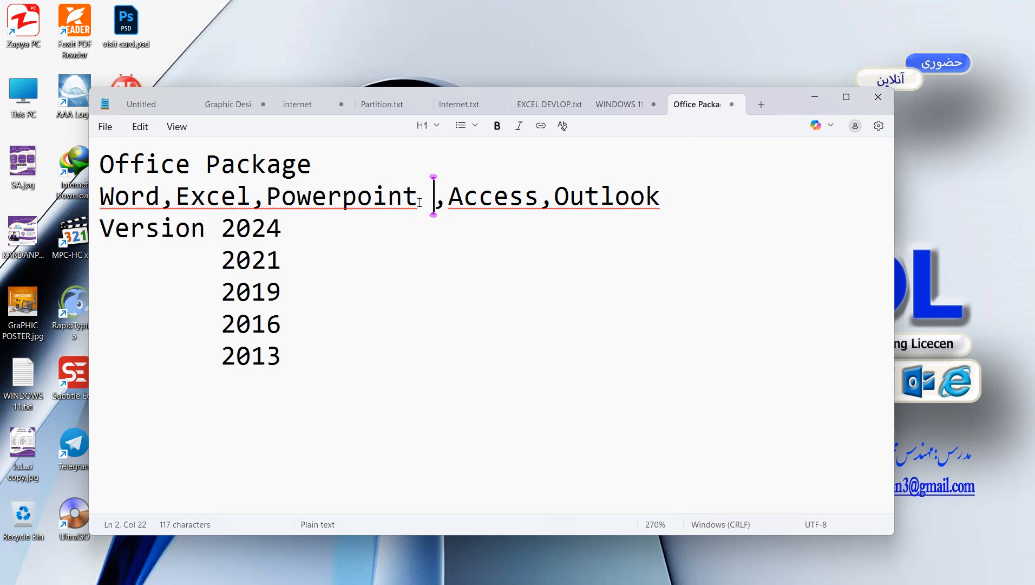
left_click(536, 206)
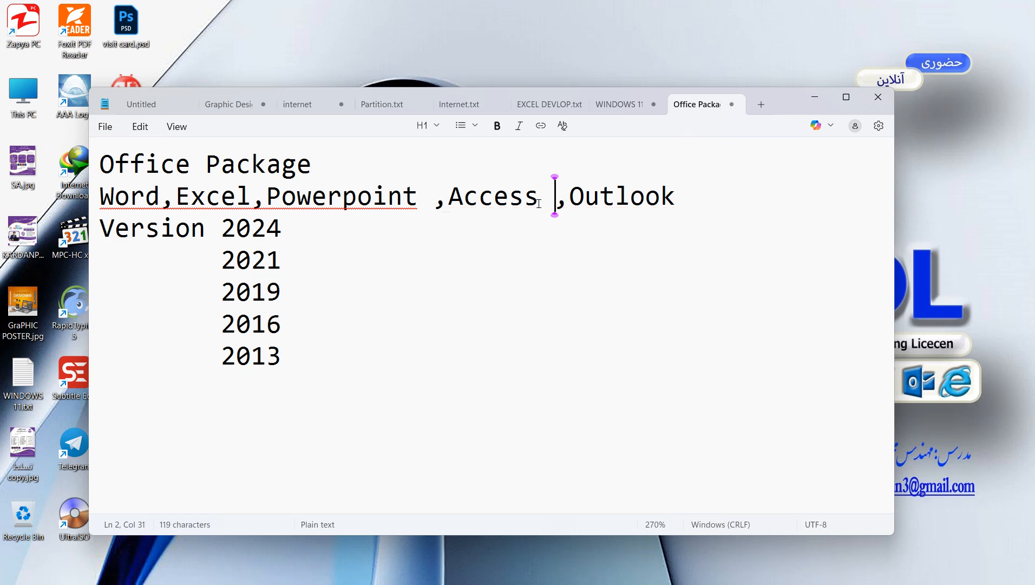
left_click(267, 203)
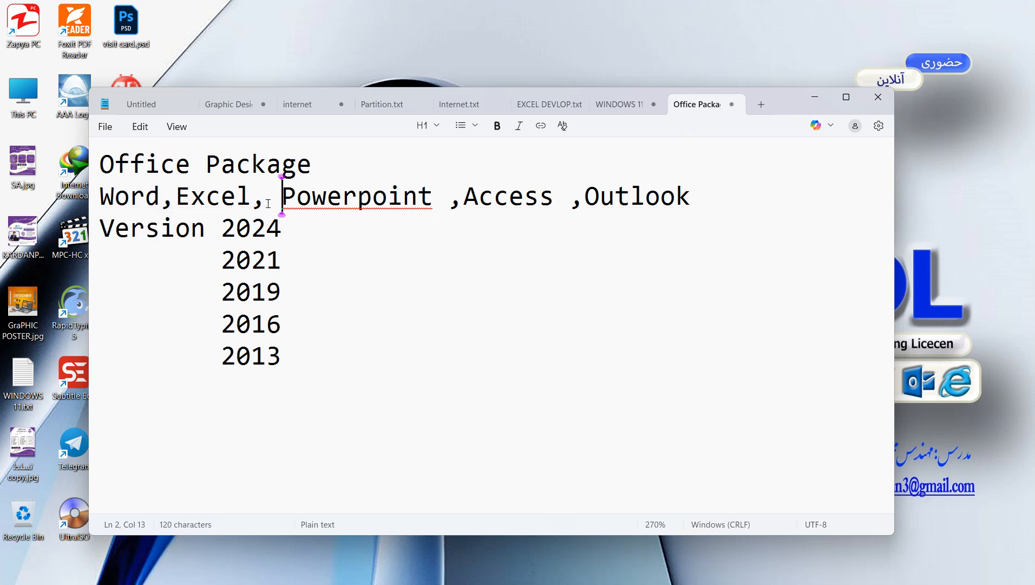
Replace the flagged word "Powerpoint" with the suggested spelling "PowerPoint".
right_click(361, 199)
mouse_move(386, 222)
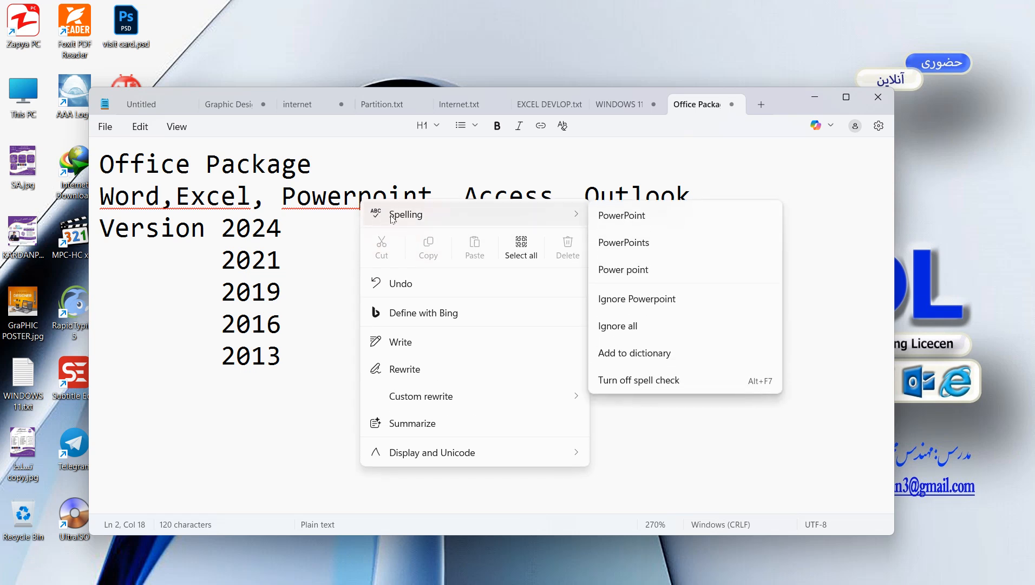
left_click(610, 219)
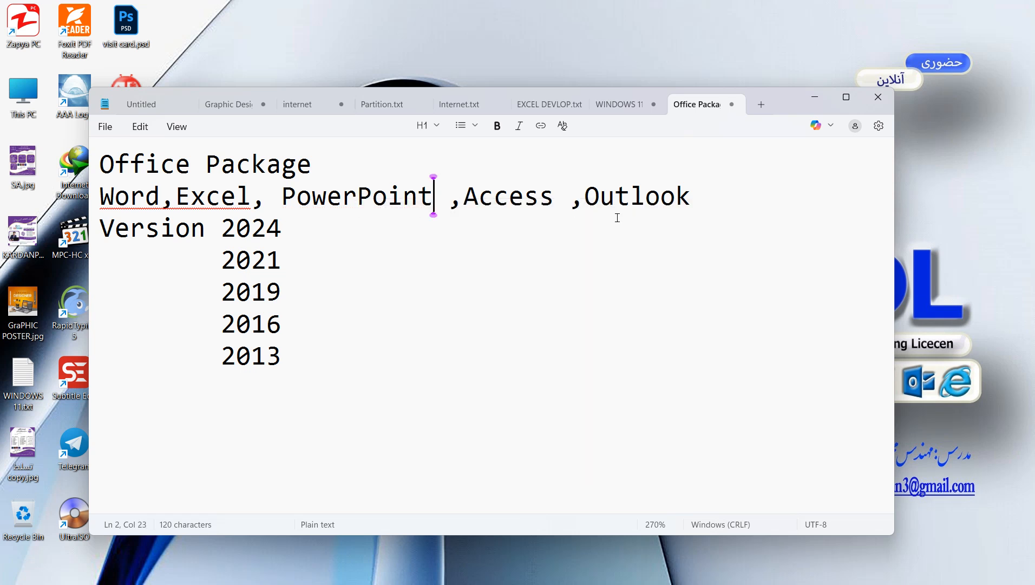
Insert a space before Excel in the program list and check the spelling suggestions for that word.
left_click(182, 198)
left_click(212, 198)
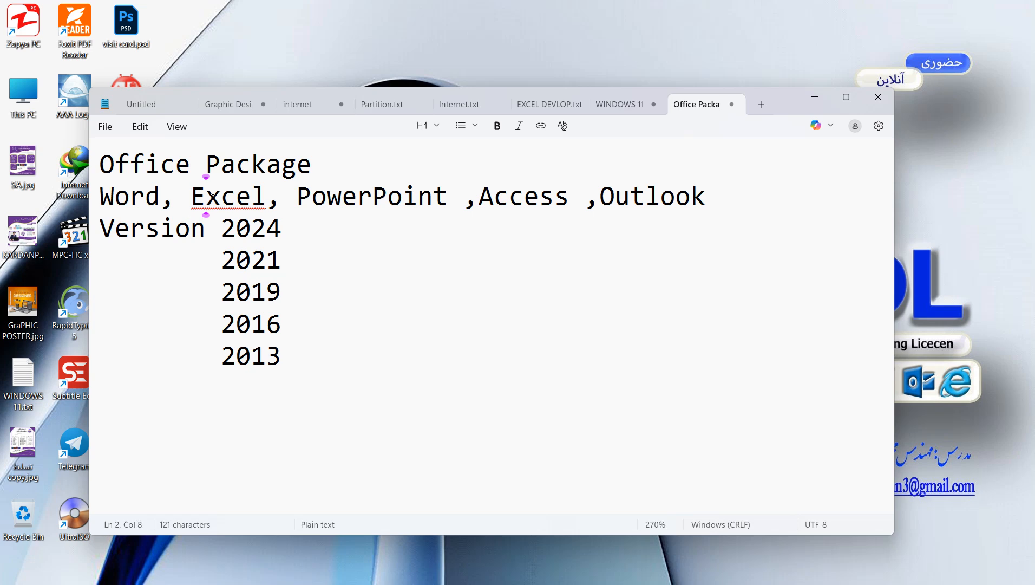
right_click(213, 198)
mouse_move(260, 215)
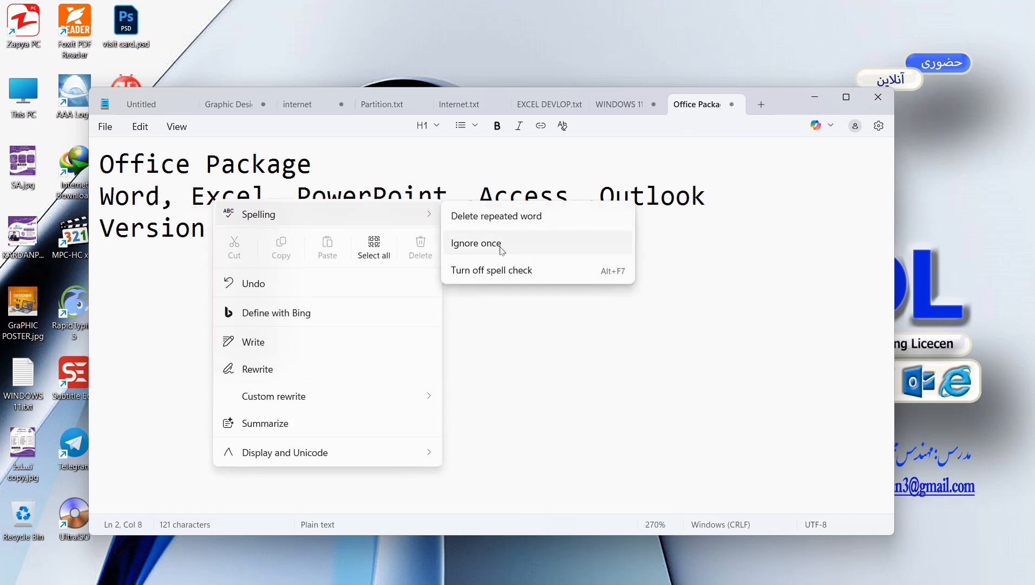
Add a new line reading "Intallation Office" below the 2013 entry of the version list.
left_click(701, 424)
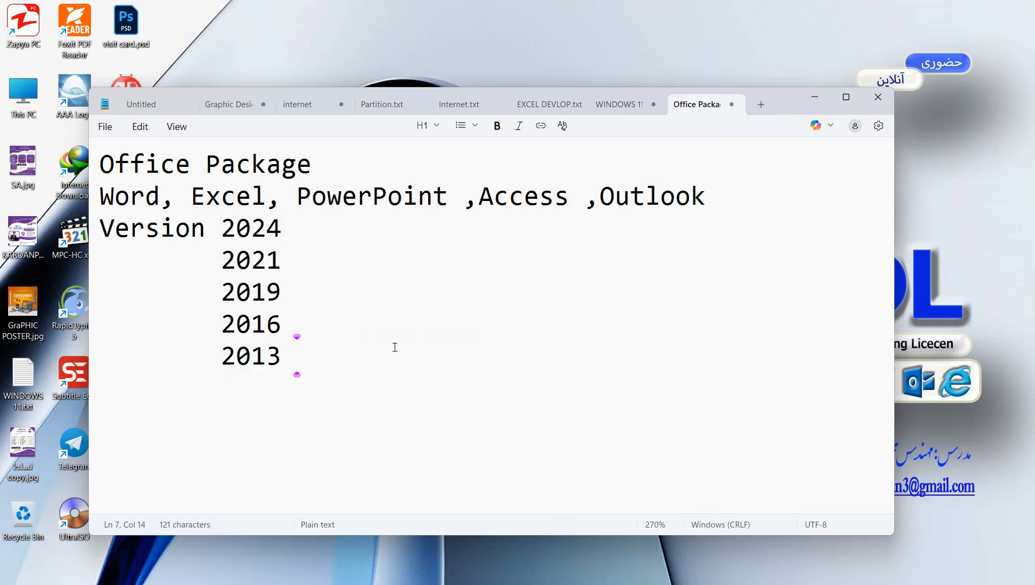
key("Return")
type("Int")
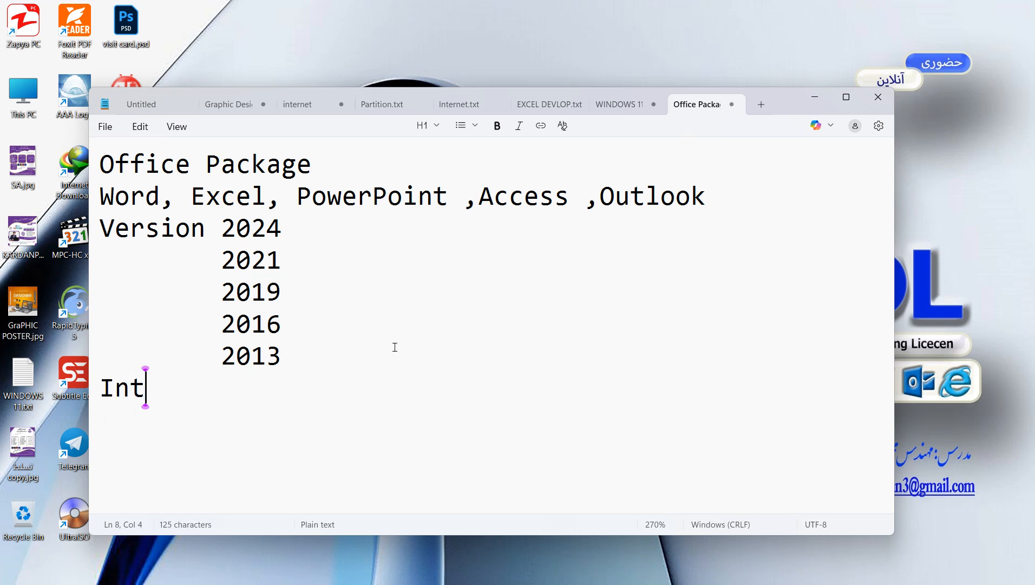
type("allat")
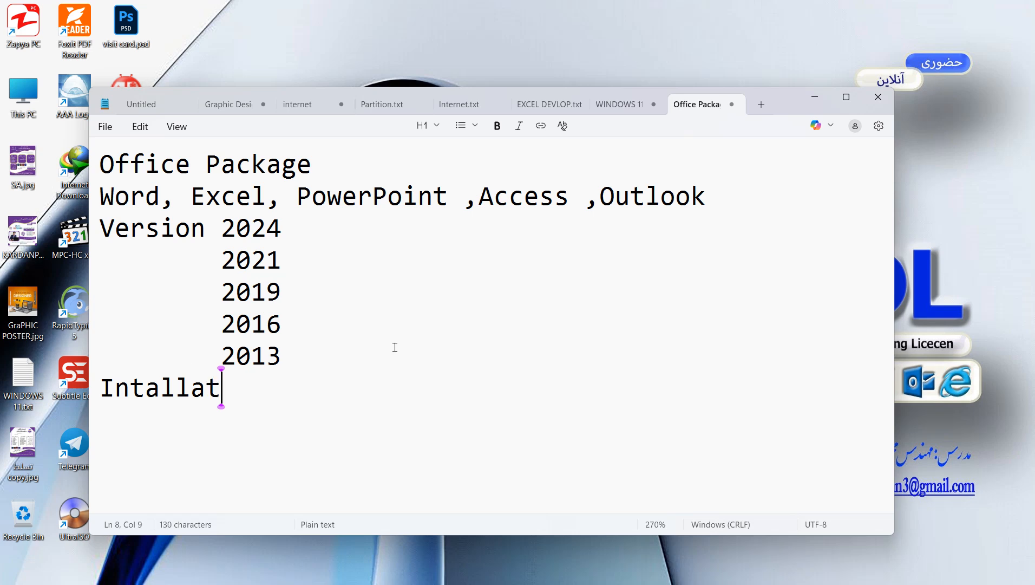
key("BackSpace")
type("tion Of")
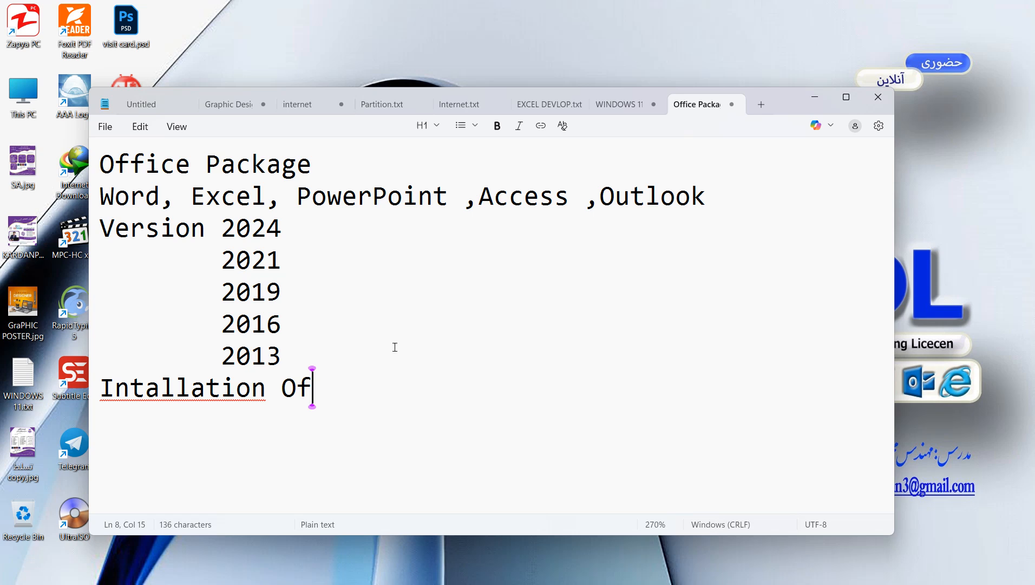
key("BackSpace")
type("ffice")
Correct the misspelled first word of the new last line to "Installation".
left_click(206, 389)
right_click(212, 391)
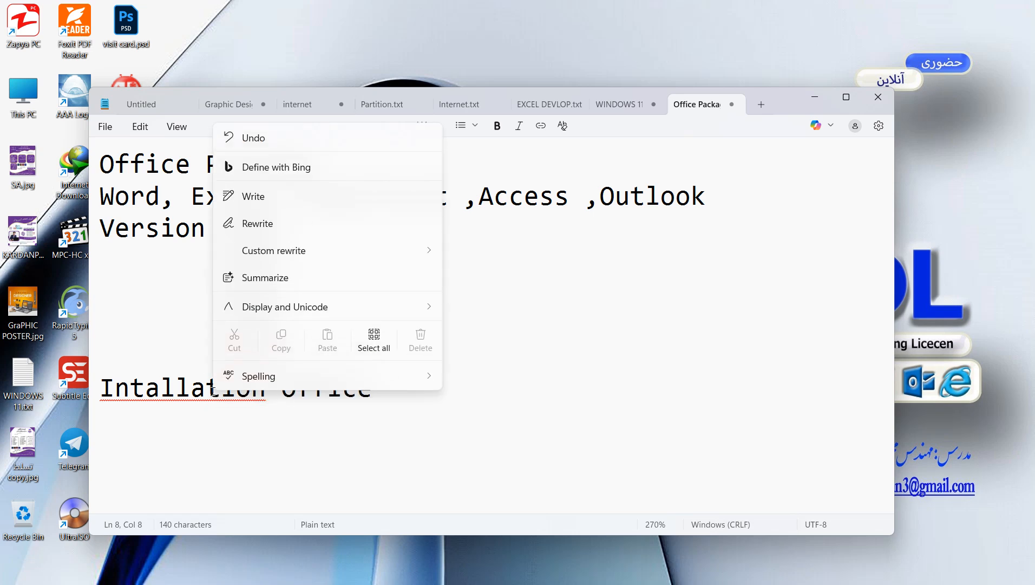
left_click(161, 373)
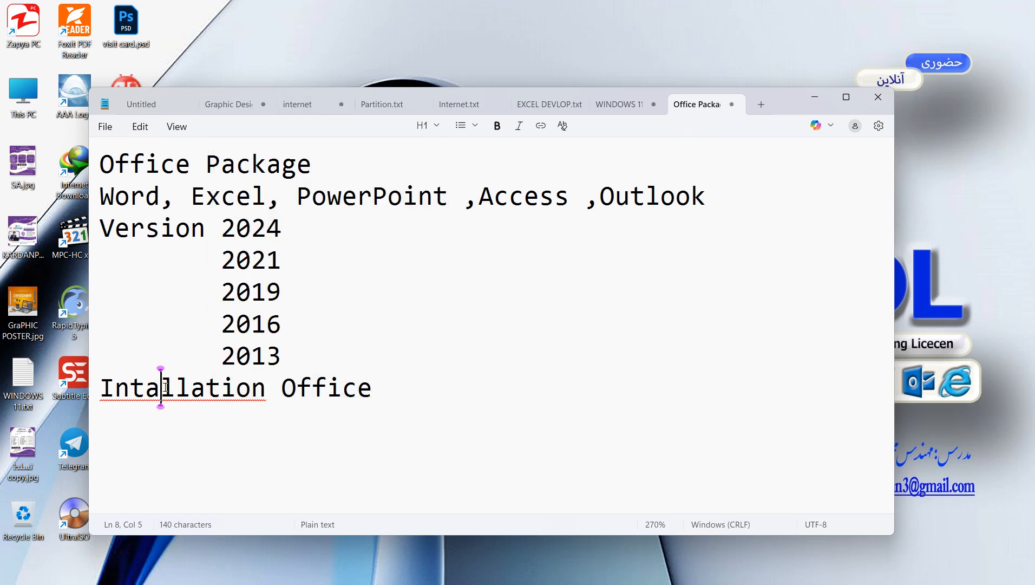
left_click(145, 417)
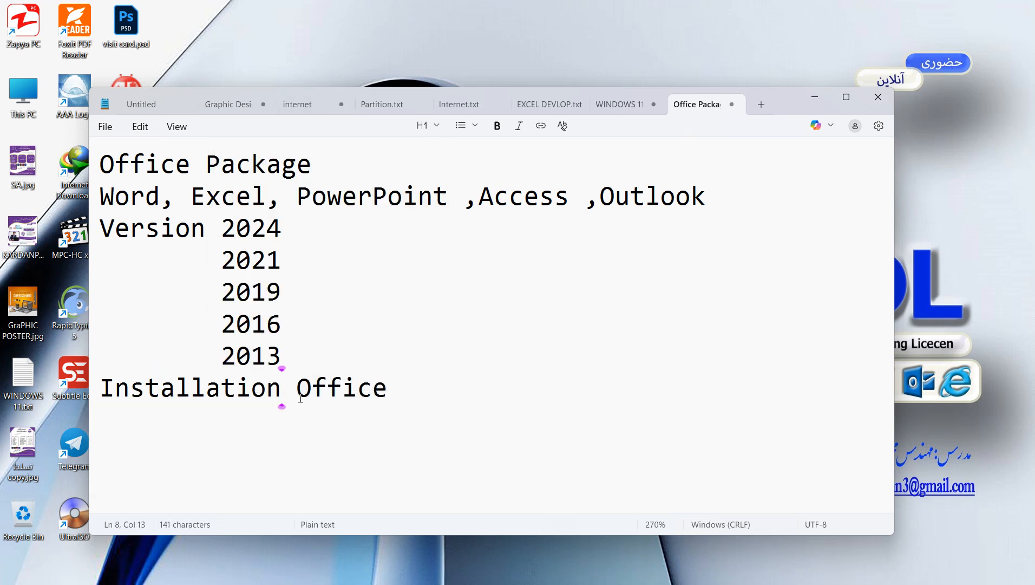
End the "Installation Office" line with a colon and add an indented "2024" line and a "File office" line below it.
left_click(402, 392)
type(":")
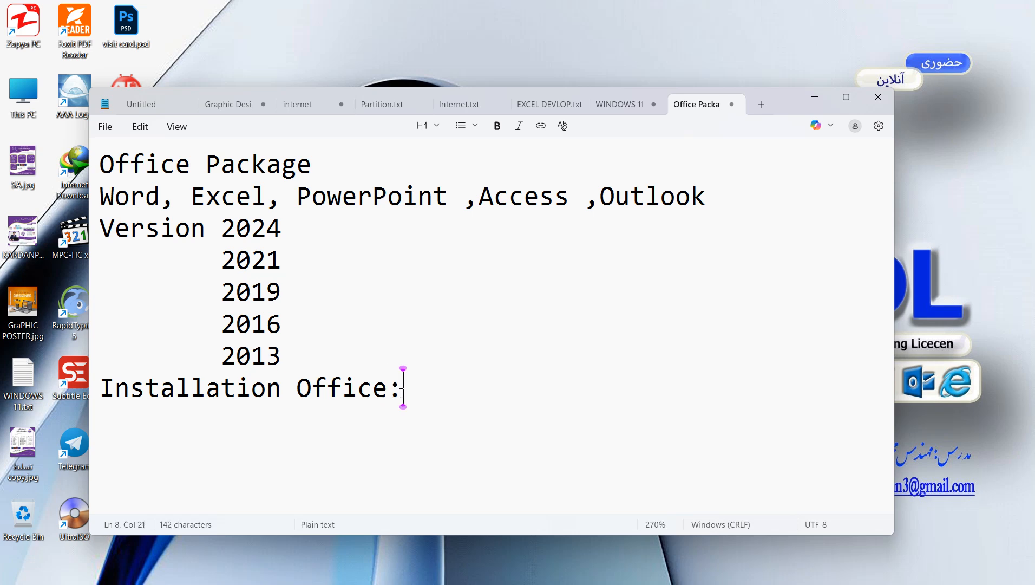
key("Return")
type("2024")
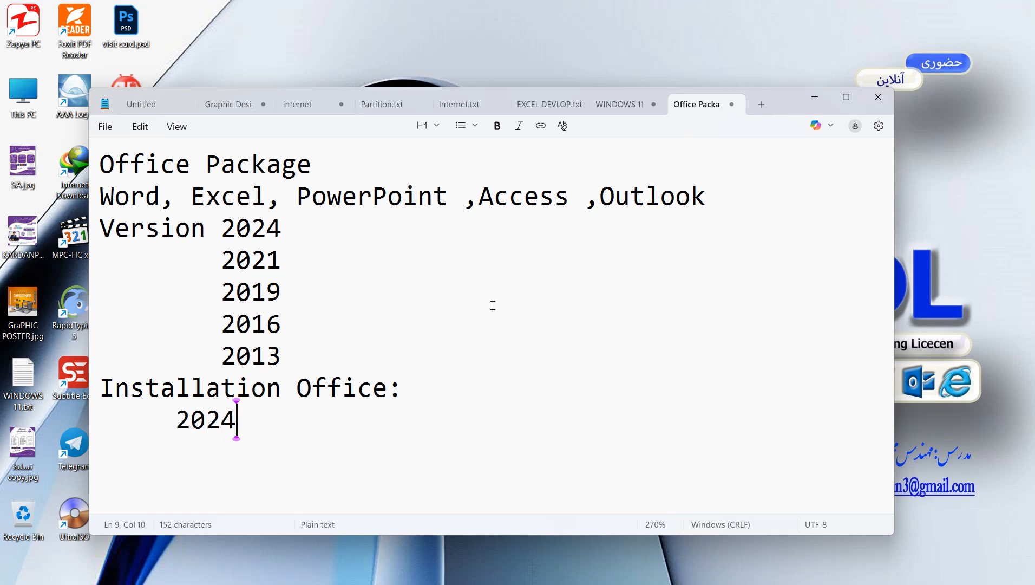
key("Return")
type("F")
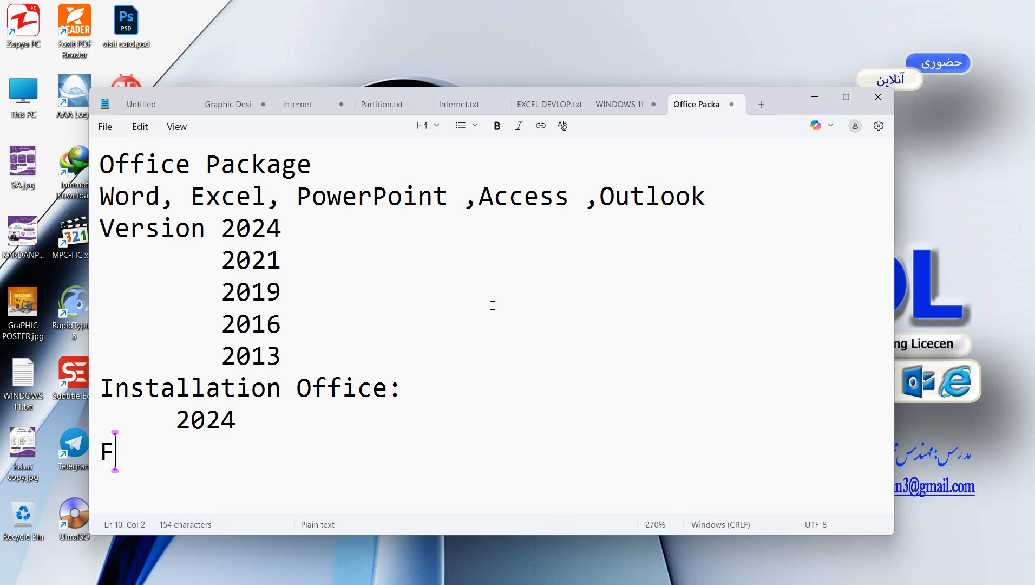
type("ile office")
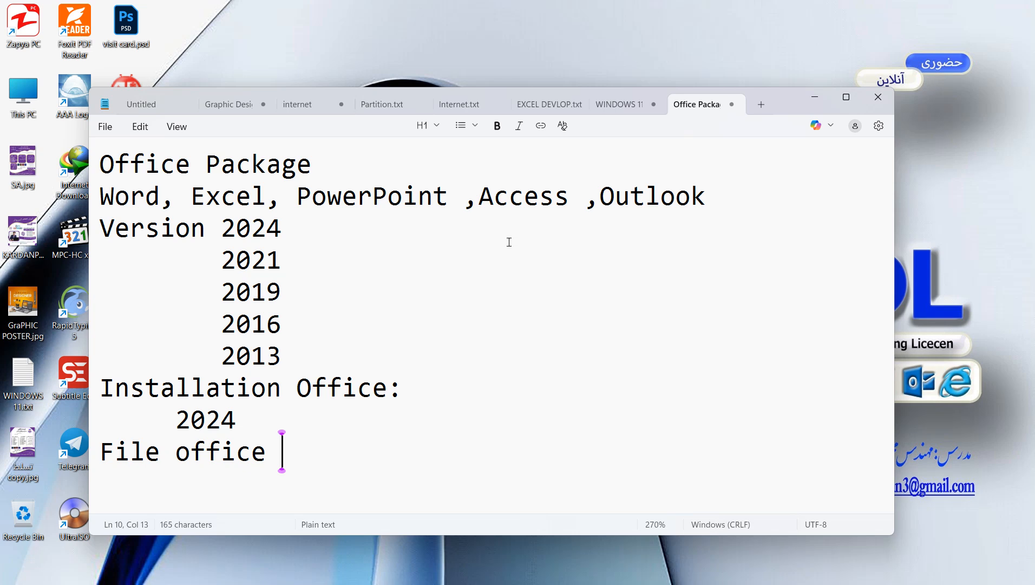
Minimize the notes and open Local Disk (D:) from This PC in File Explorer.
left_click(815, 97)
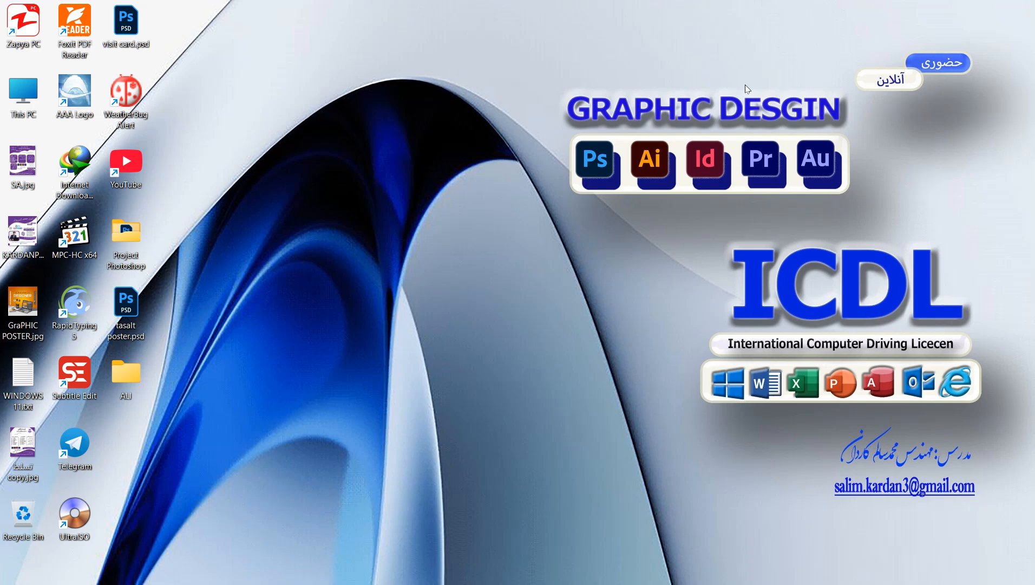
double_click(24, 93)
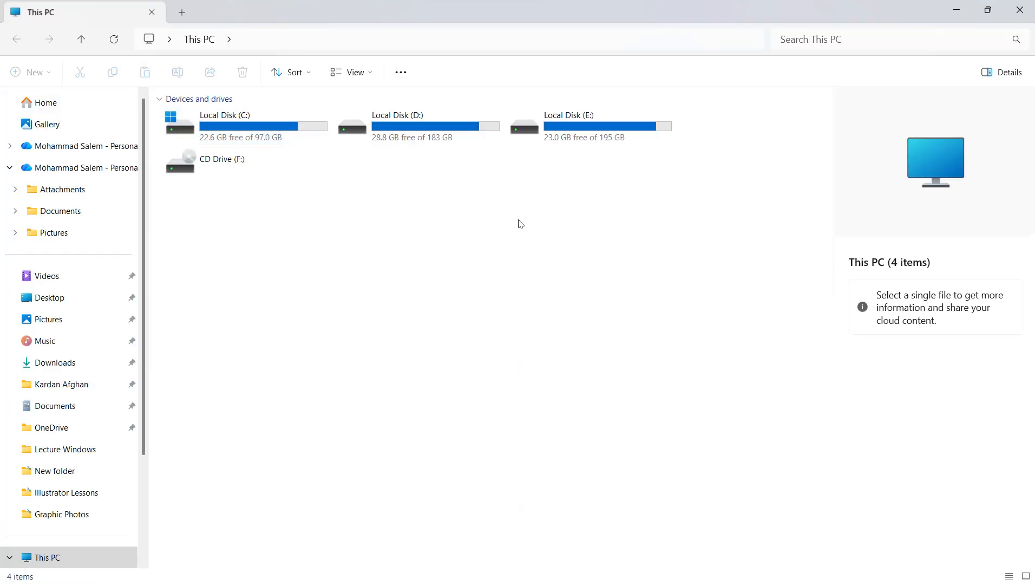
double_click(476, 135)
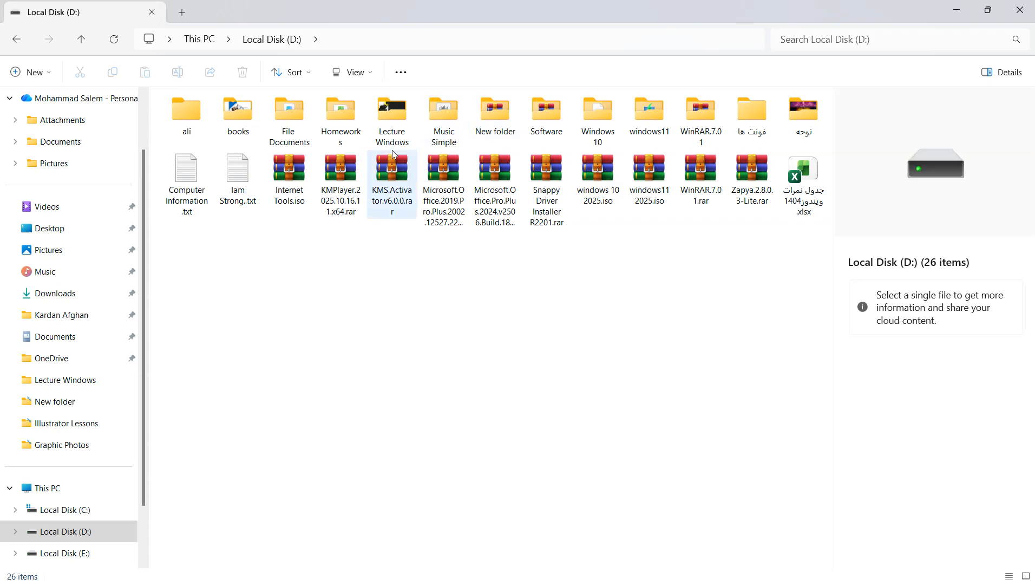
Look through the Software folder on drive D for Office installation files and return to the drive's root.
double_click(552, 128)
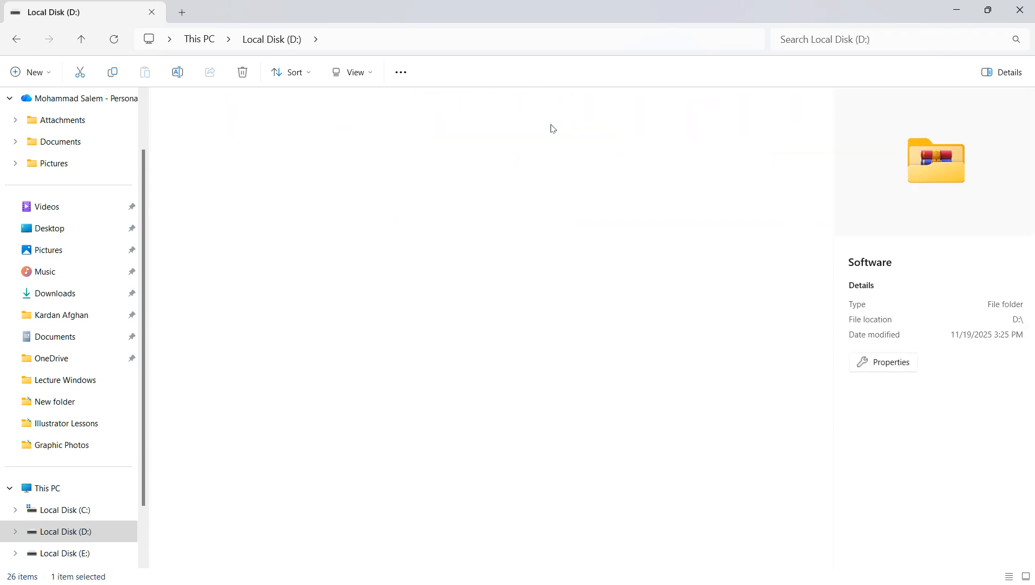
left_click(551, 128)
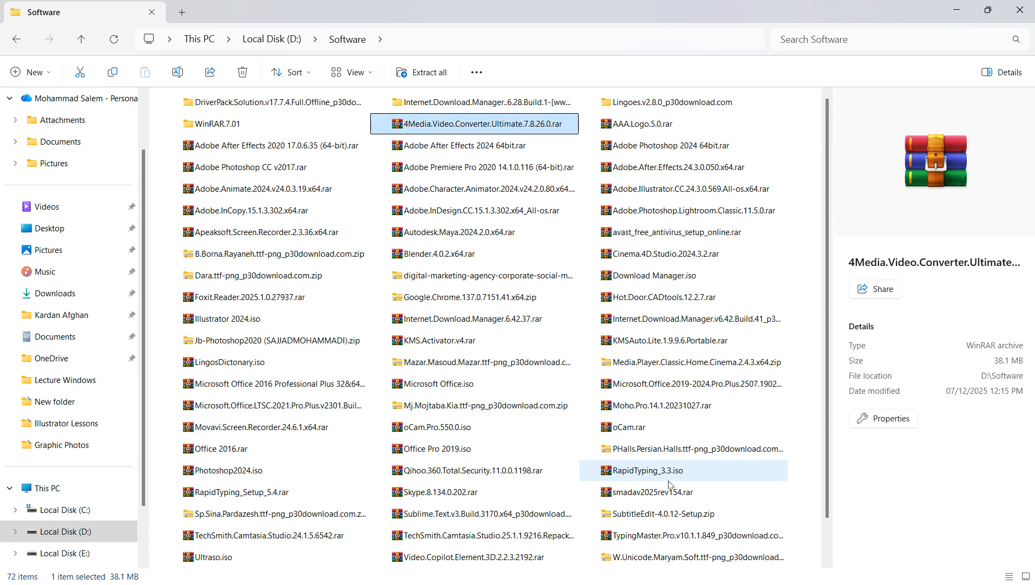
scroll(827, 400, "down", 1)
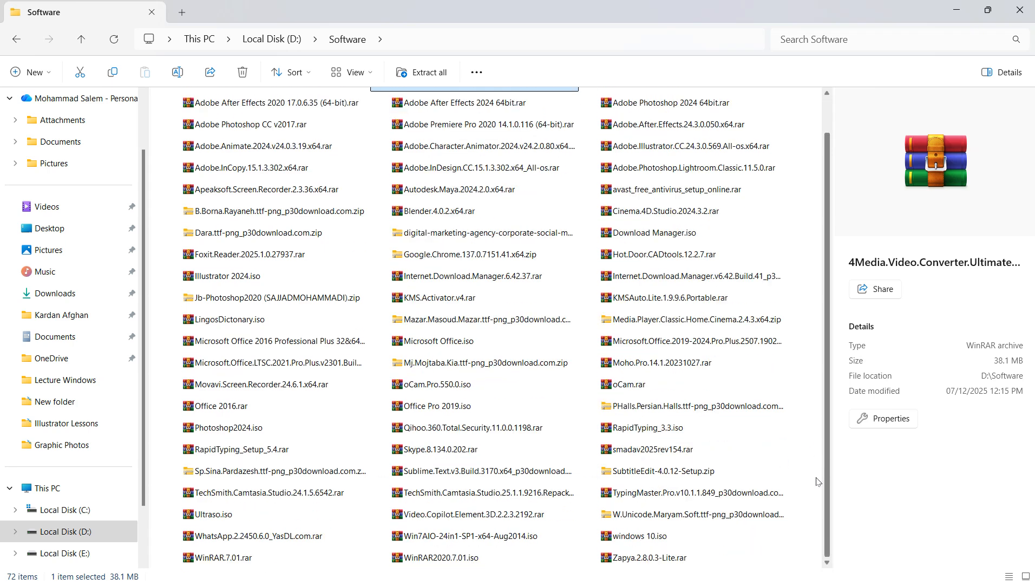
scroll(821, 439, "up", 1)
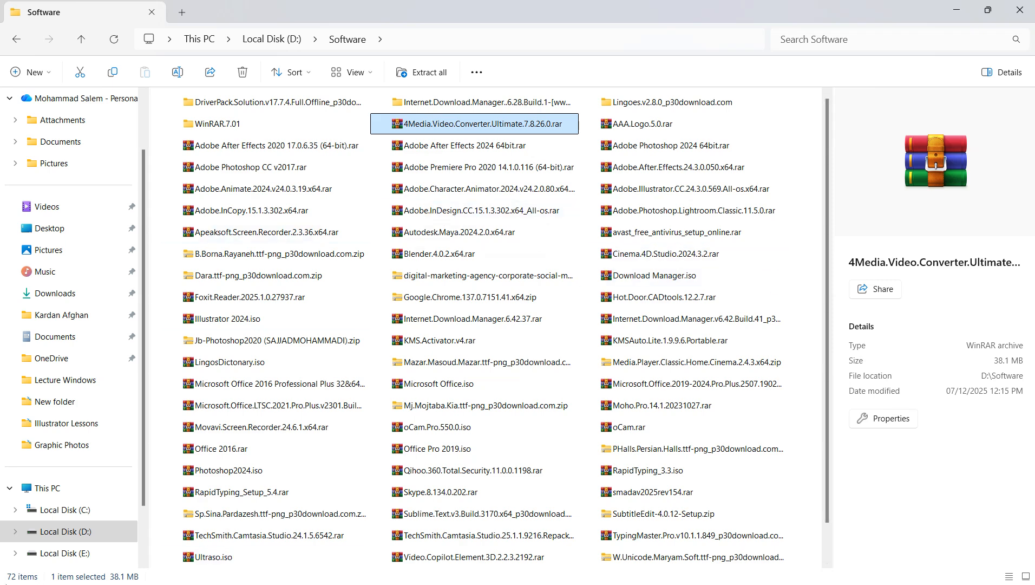
left_click(20, 38)
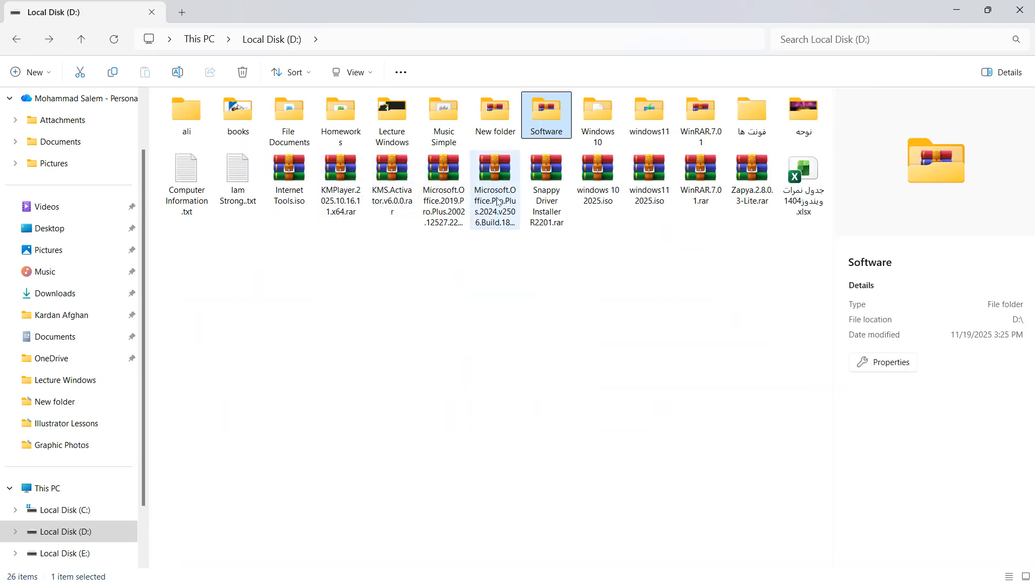
Examine the properties of the Microsoft Office Pro Plus 2024 archive on drive D and close them.
left_click(498, 201)
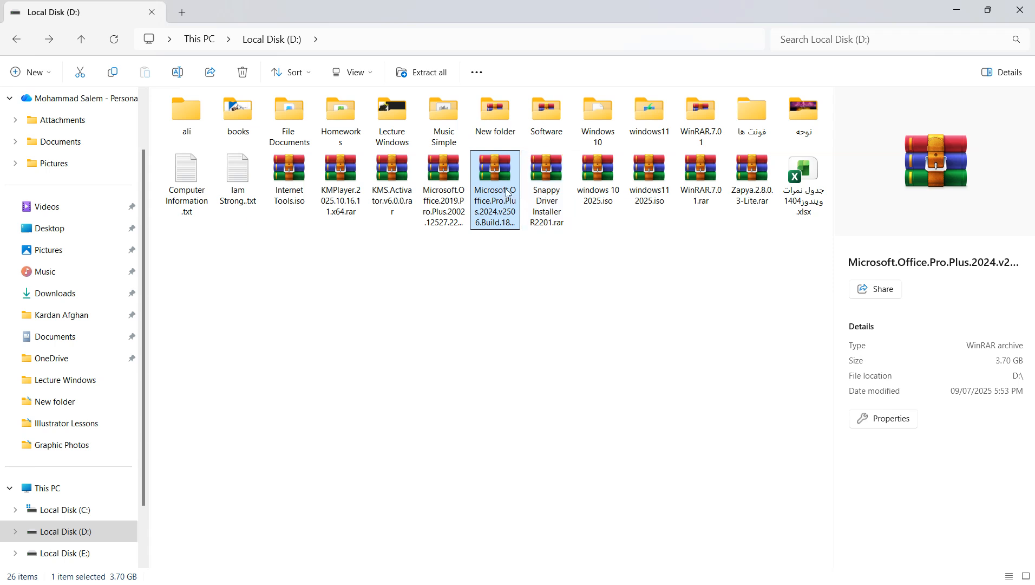
right_click(507, 192)
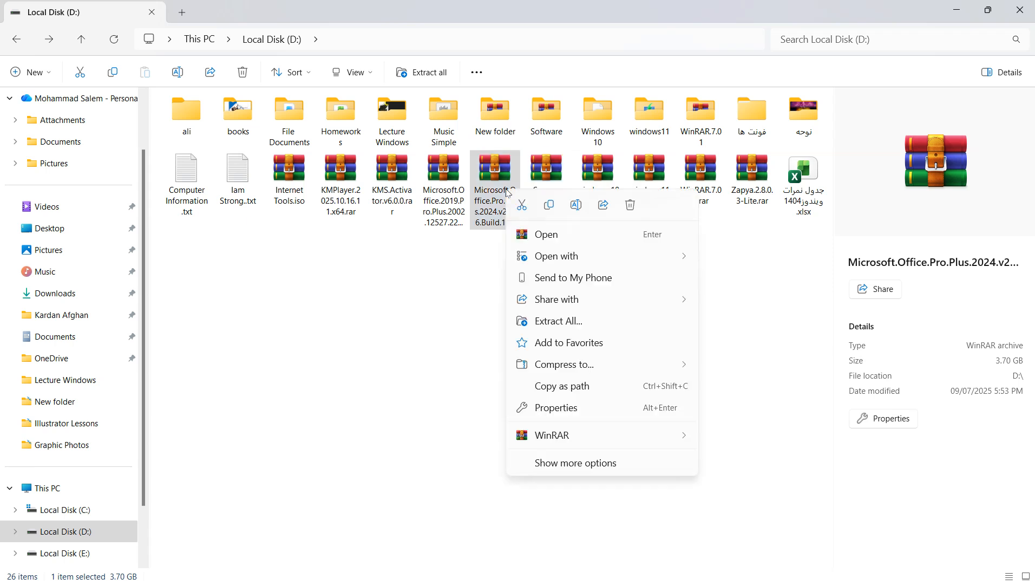
left_click(554, 469)
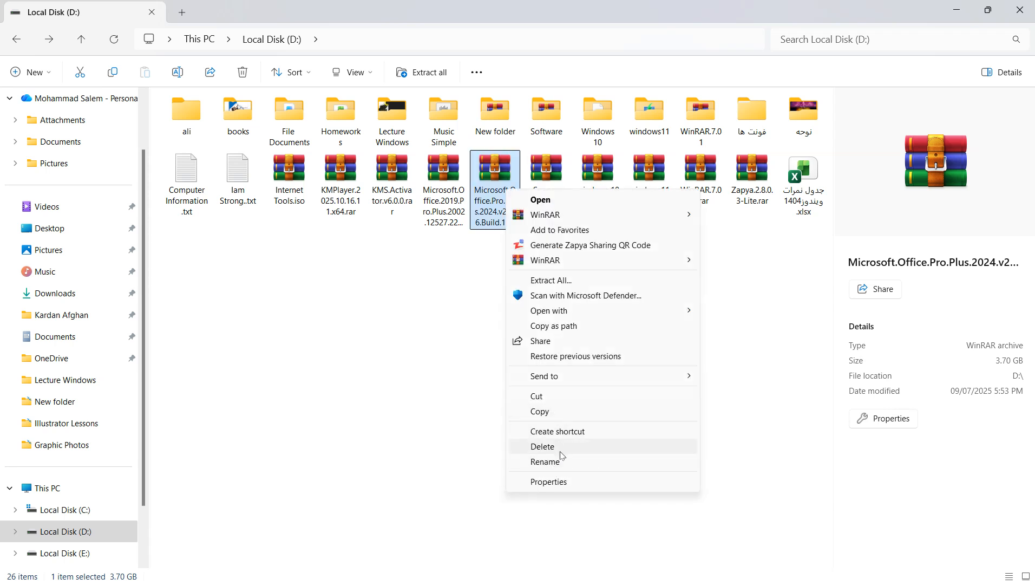
left_click(552, 482)
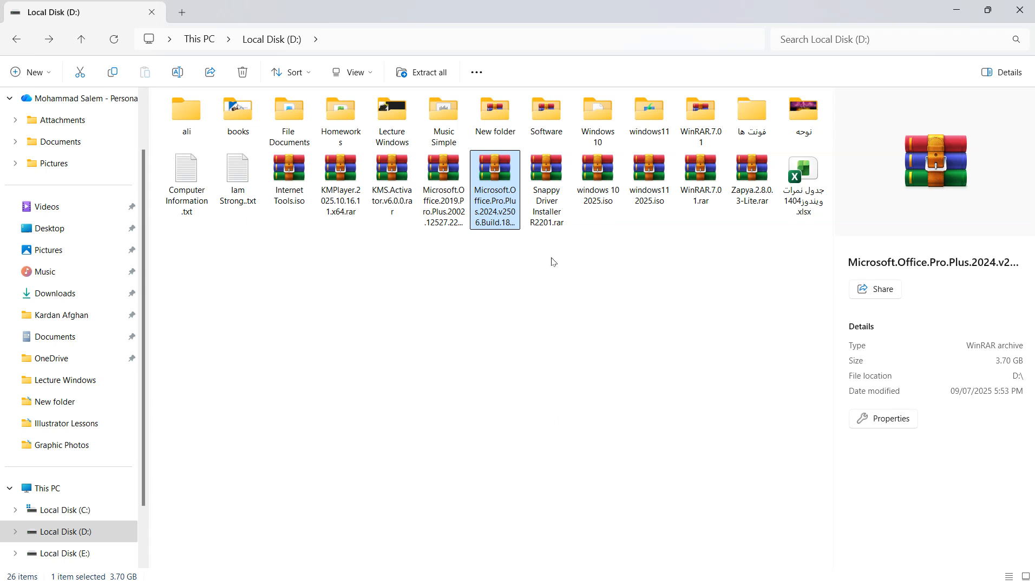
right_click(496, 182)
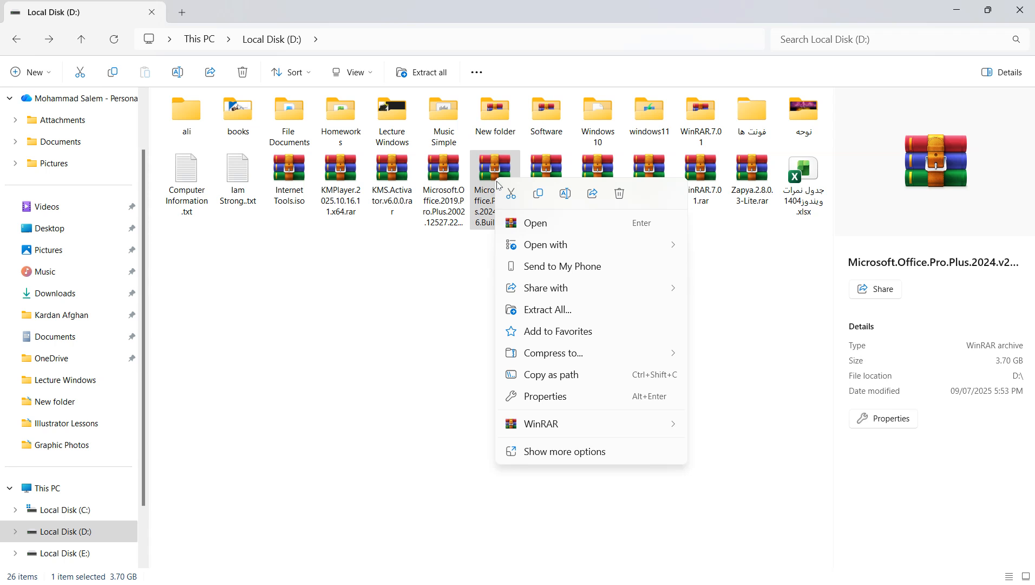
left_click(538, 399)
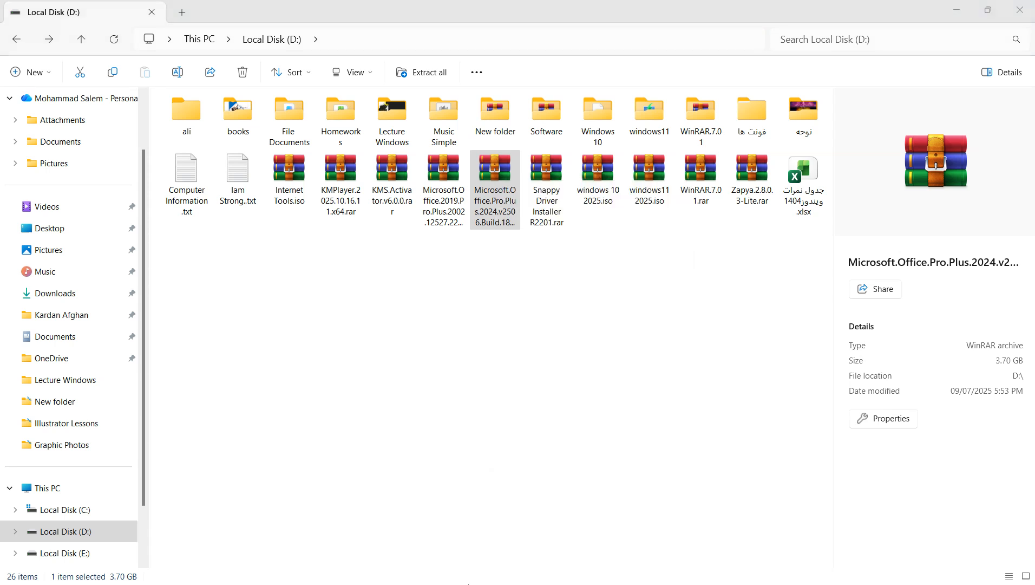
key("super")
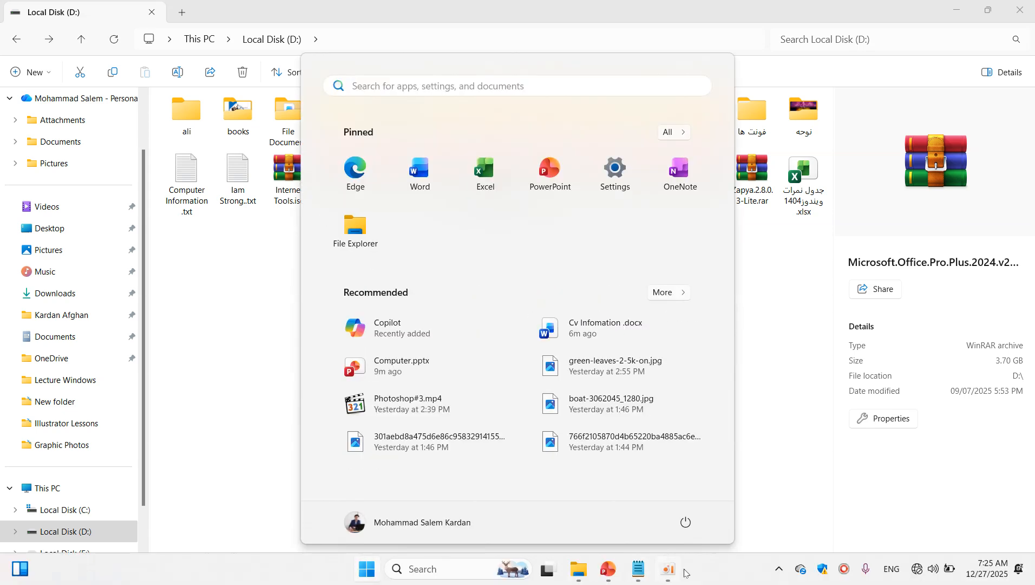
left_click(799, 431)
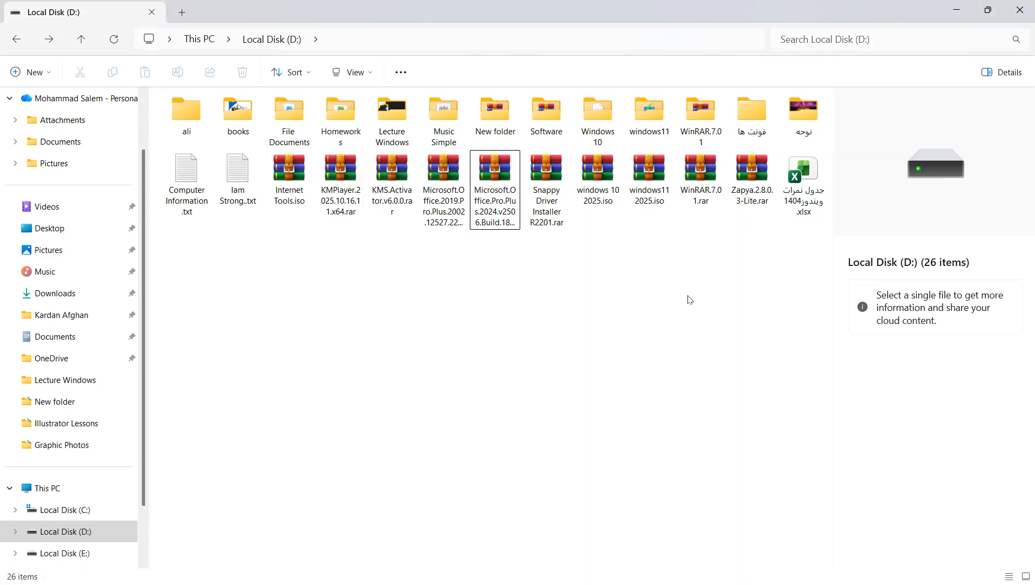
left_click(508, 195)
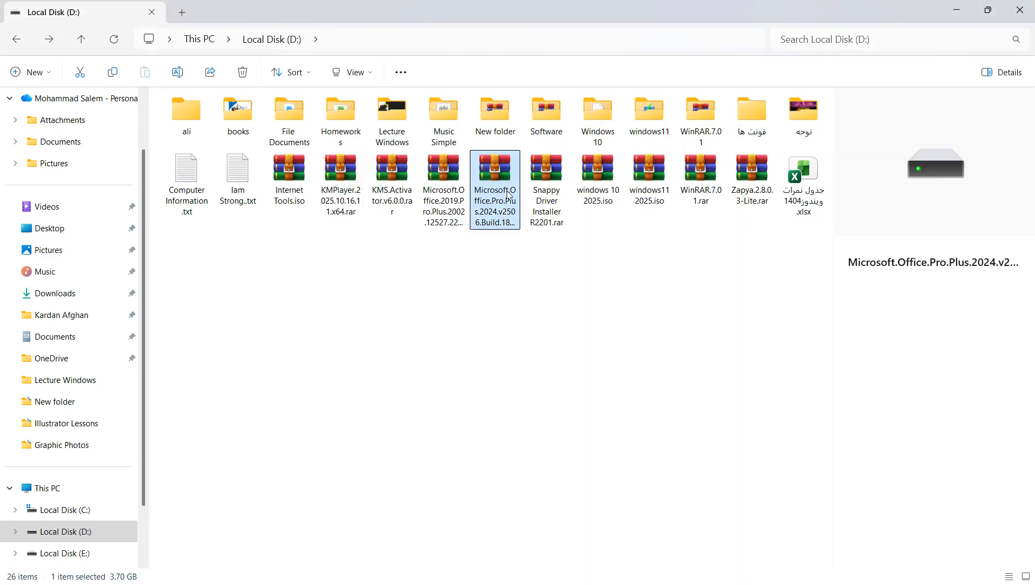
right_click(508, 195)
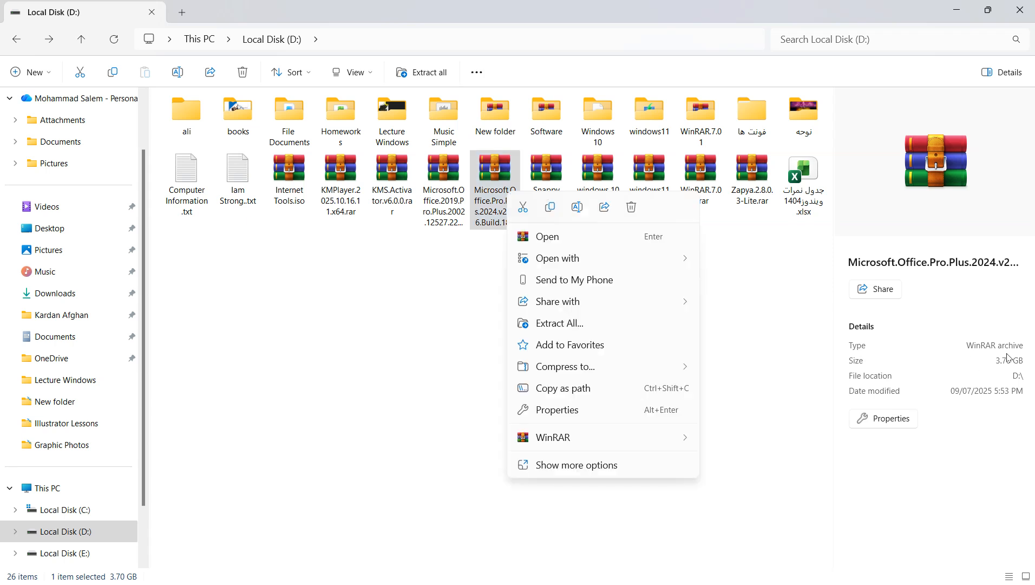
left_click(618, 233)
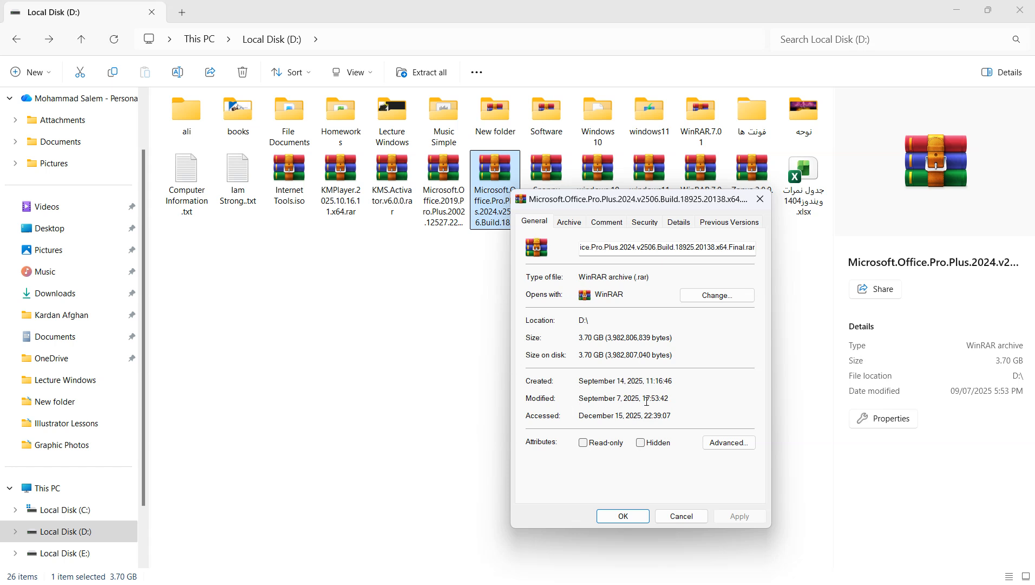
left_click(760, 199)
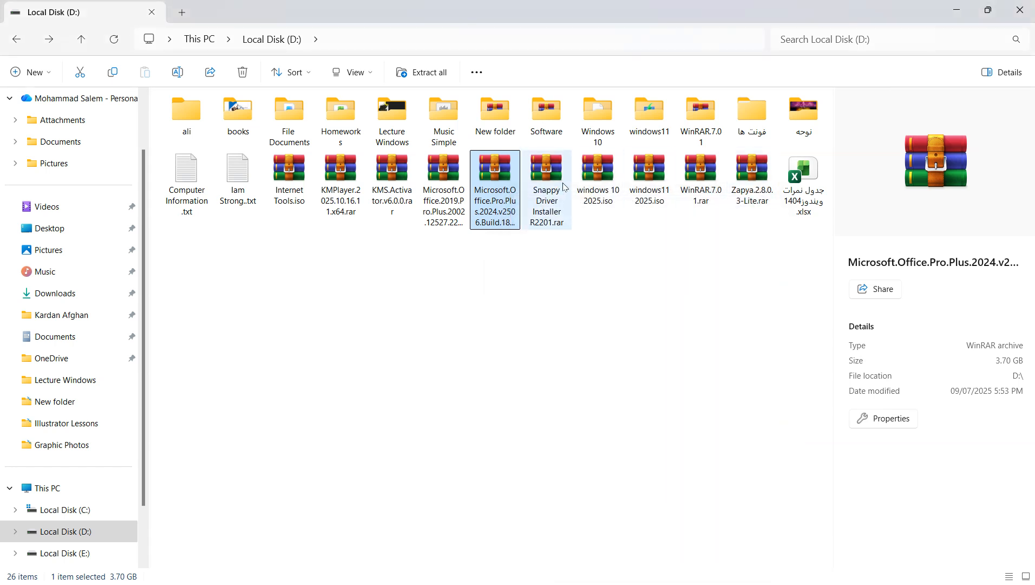
Open the Microsoft Office Pro Plus 2024 archive in WinRAR and try to run OInstall_x64.exe directly from it.
right_click(486, 187)
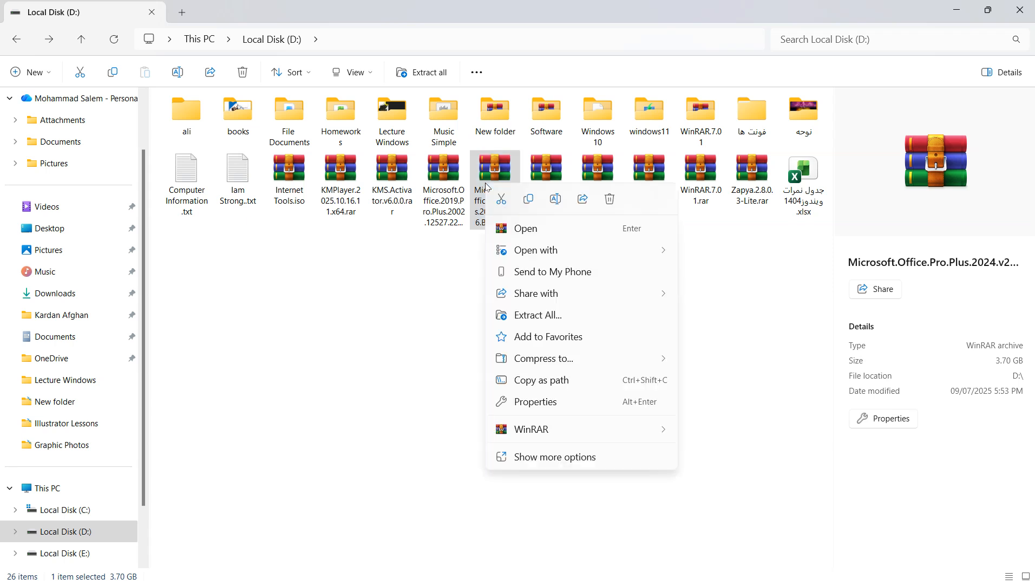
left_click(525, 230)
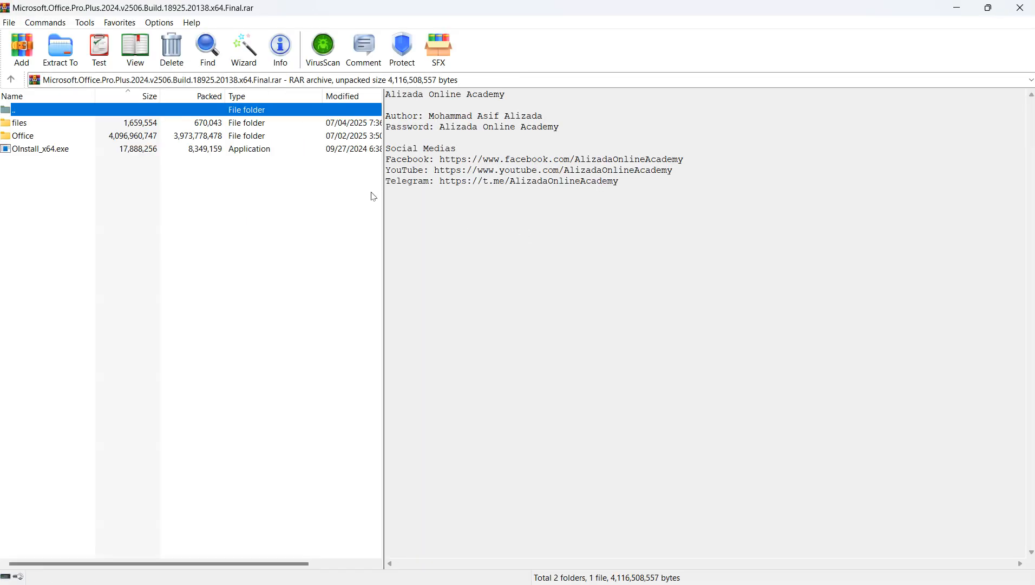
double_click(53, 154)
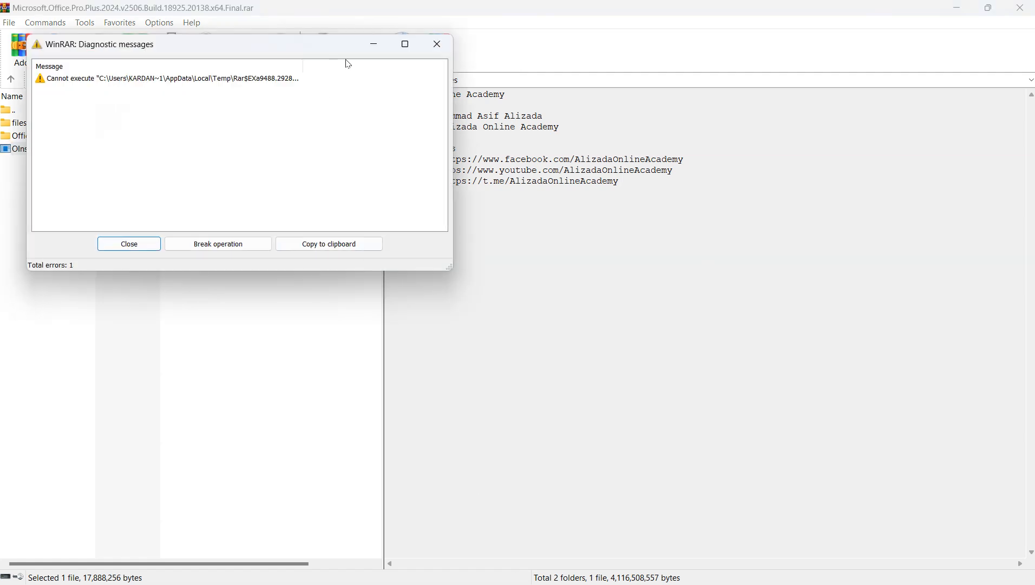
left_click(439, 46)
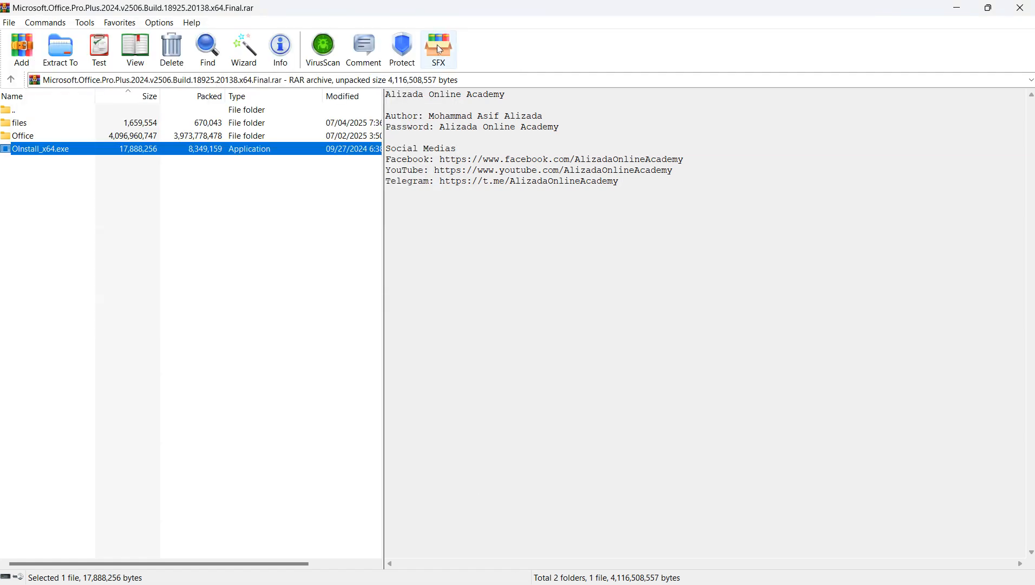
Open the virus and threat protection settings in Windows Security and turn off real-time protection.
key("super")
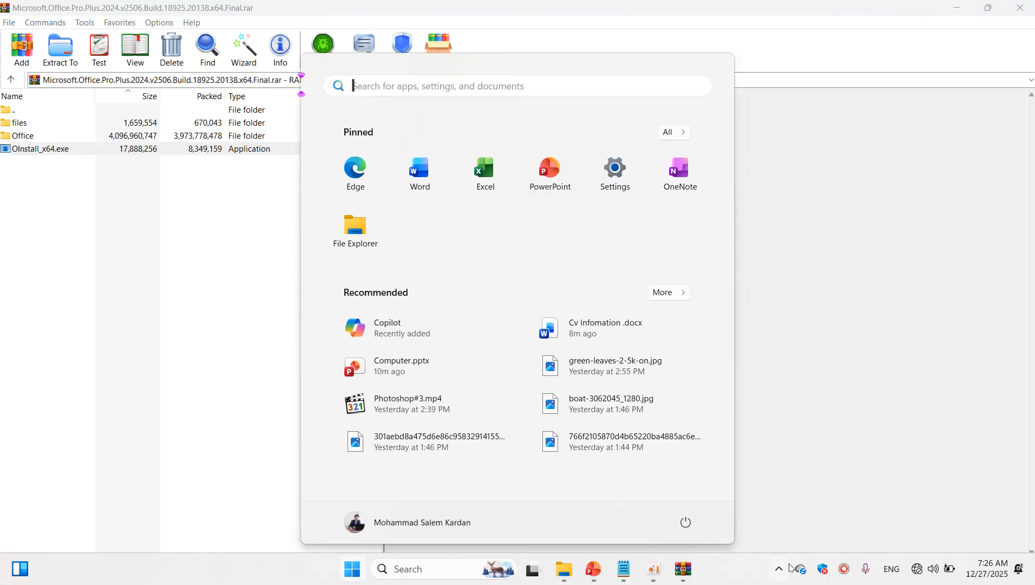
left_click(823, 576)
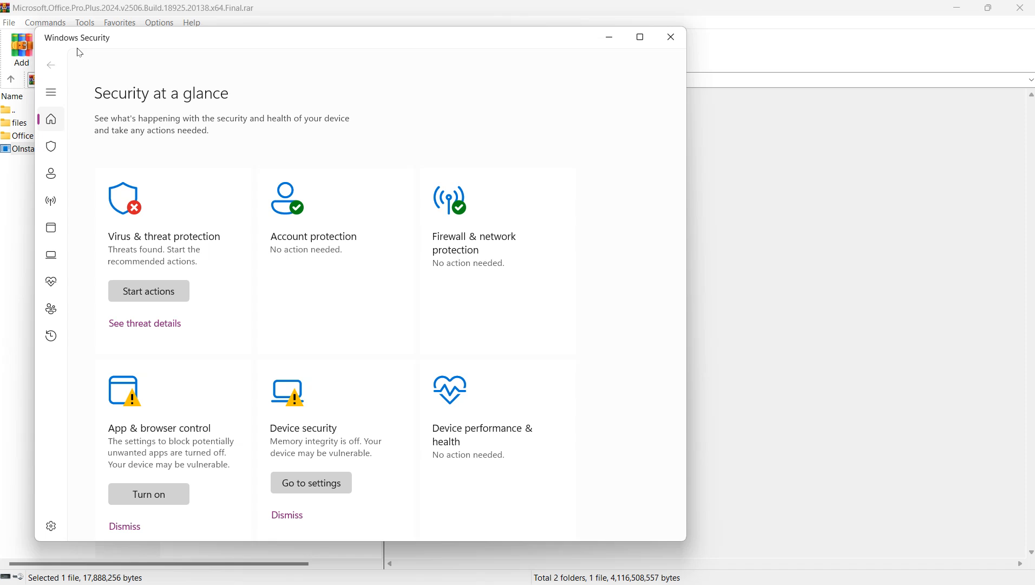
left_click(135, 220)
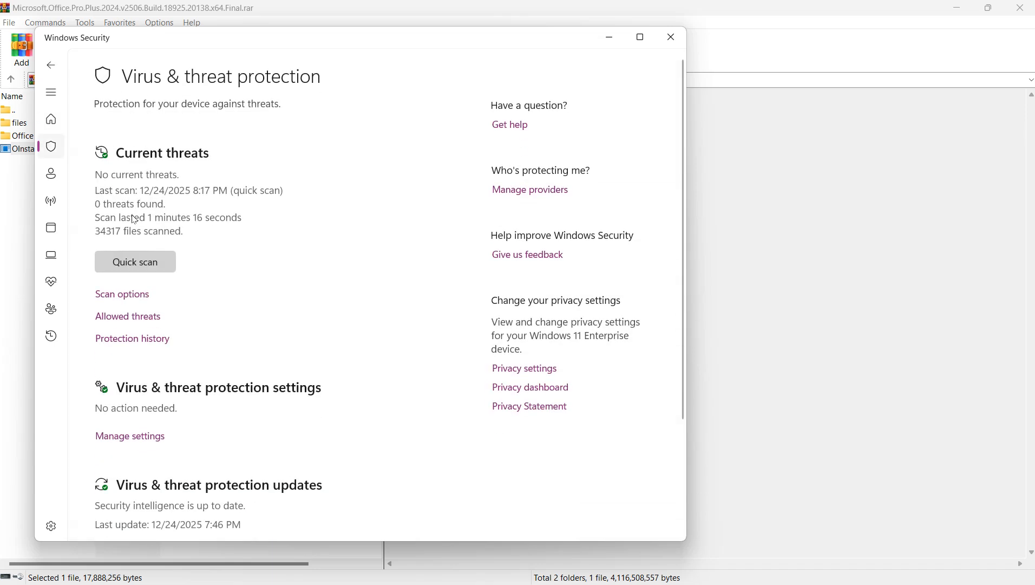
left_click(131, 437)
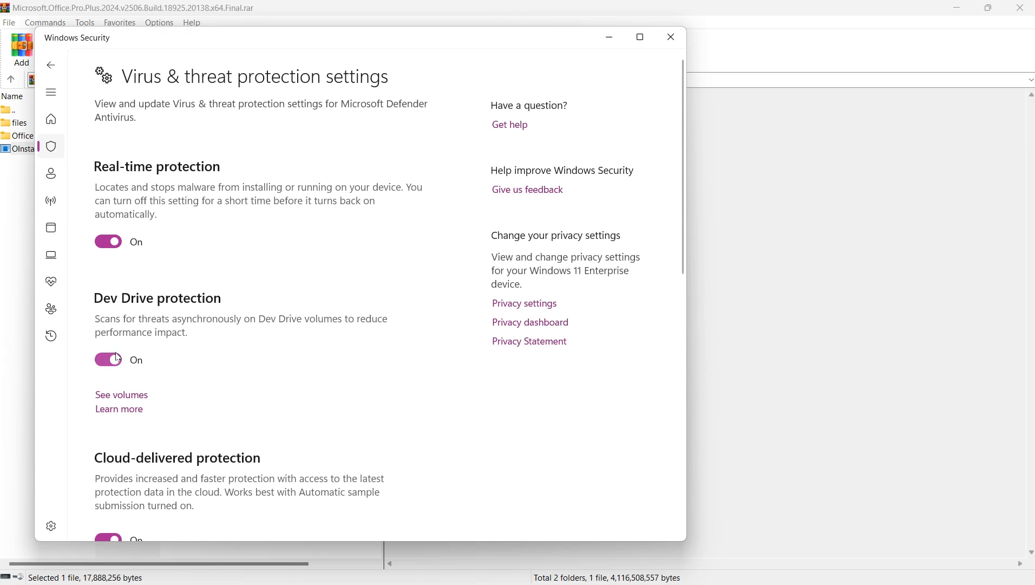
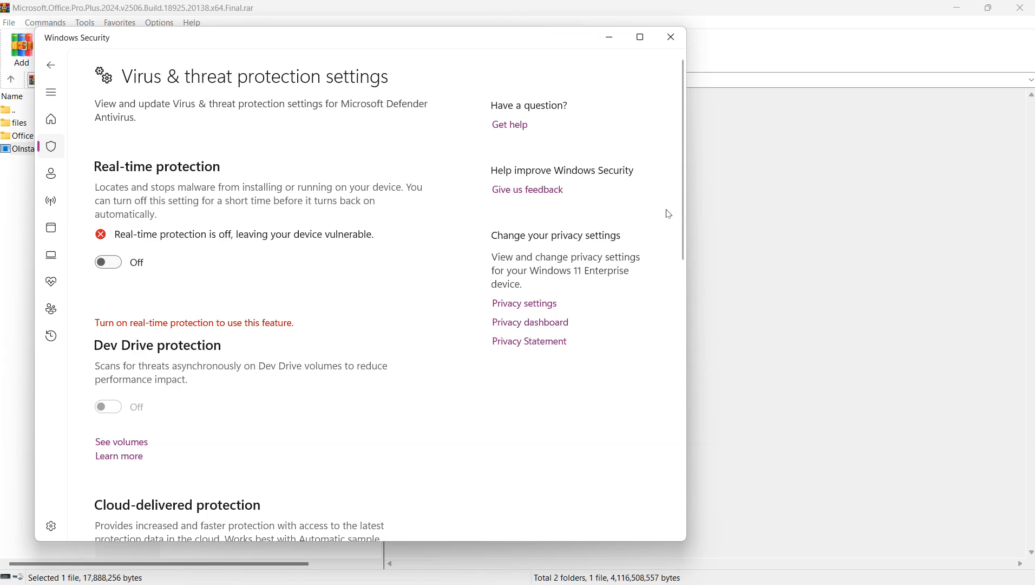
Turn off cloud-delivered protection and automatic sample submission, and close Windows Security.
left_click_drag(685, 210, 662, 315)
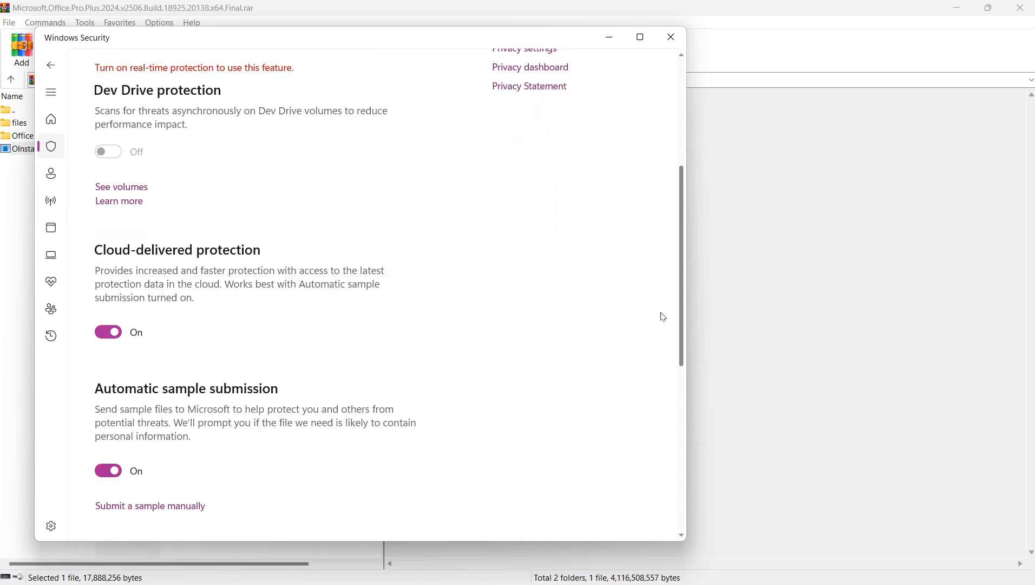
left_click(108, 336)
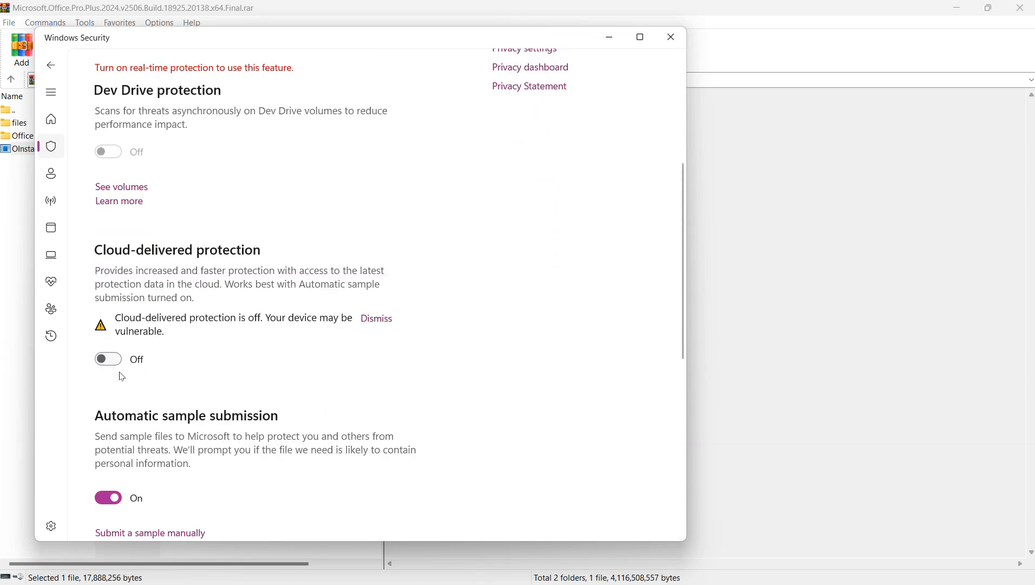
left_click(111, 497)
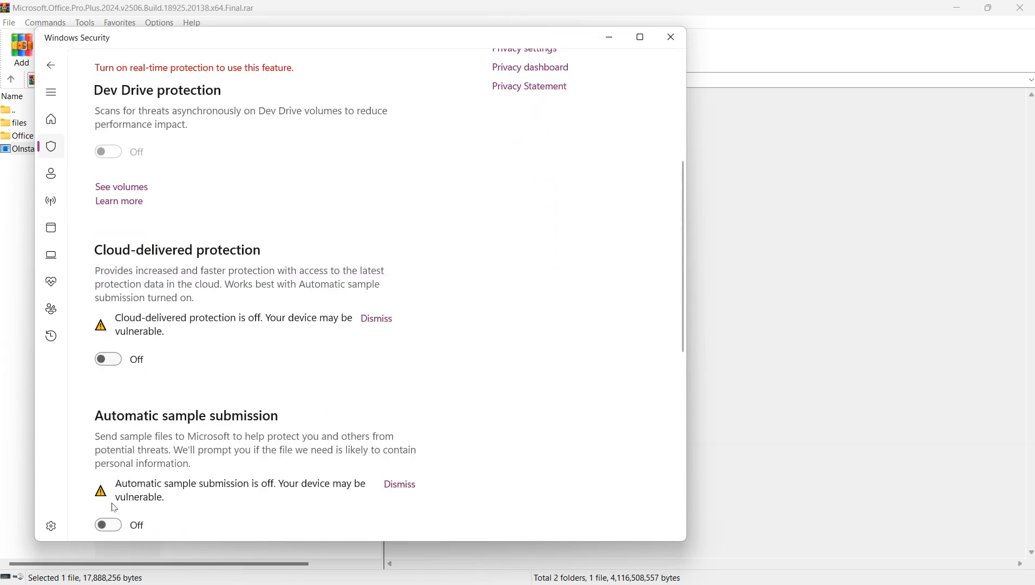
left_click(671, 37)
Run OInstall_x64.exe from the WinRAR archive and start the Office installation with the preset options.
double_click(209, 154)
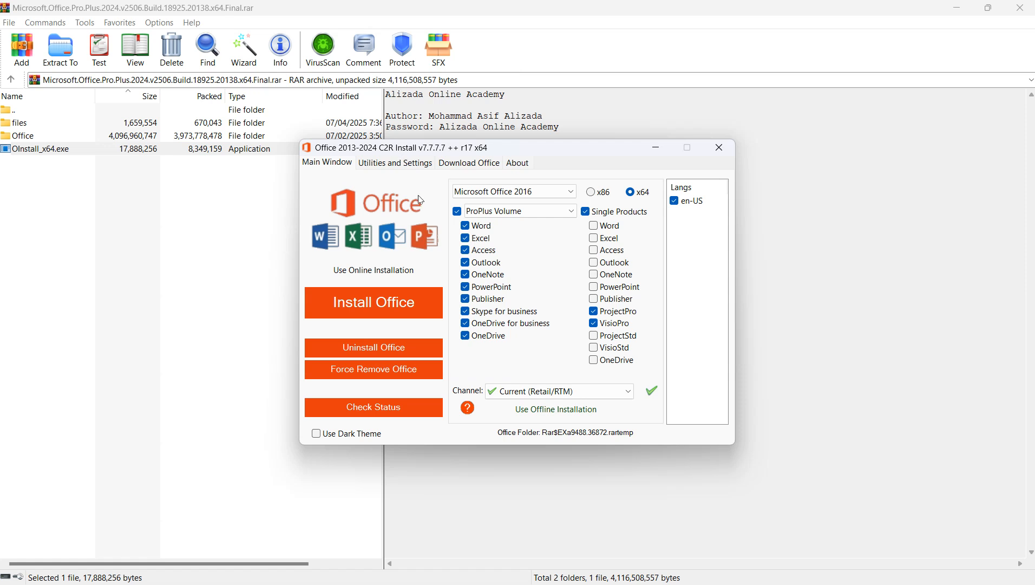
left_click(371, 302)
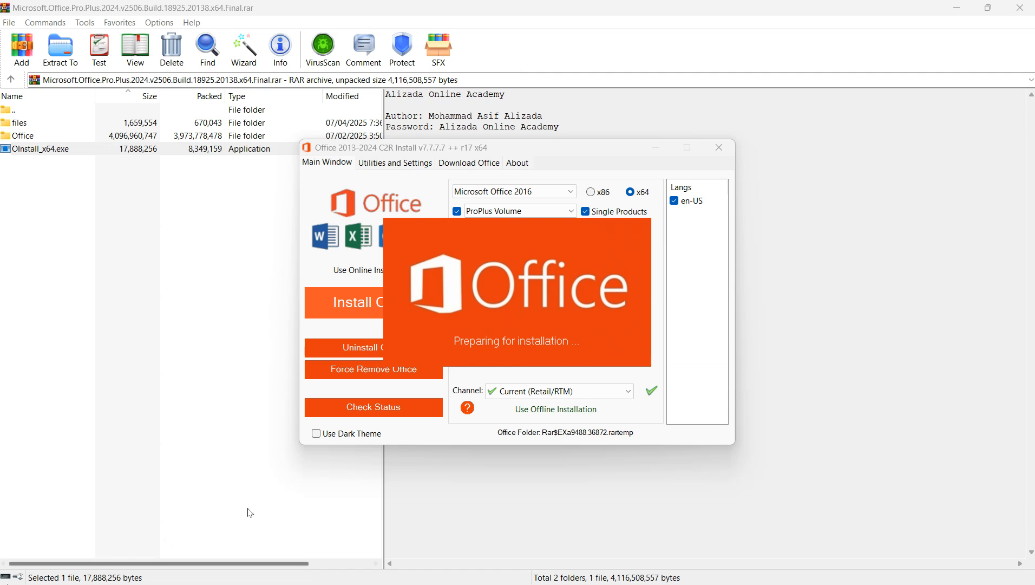
Minimize the WinRAR and File Explorer windows to clear the desktop during the installation.
left_click(957, 7)
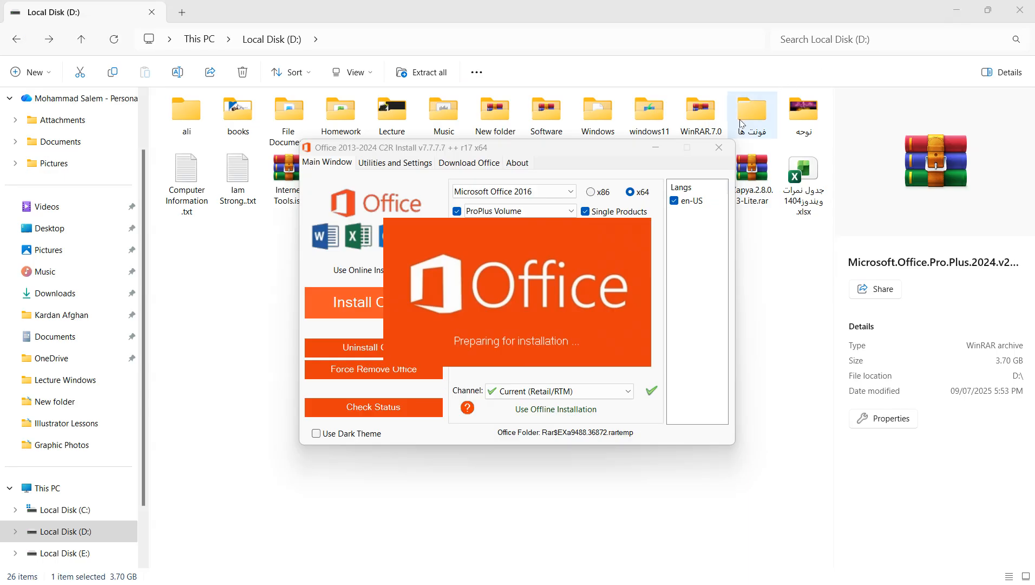
left_click(652, 150)
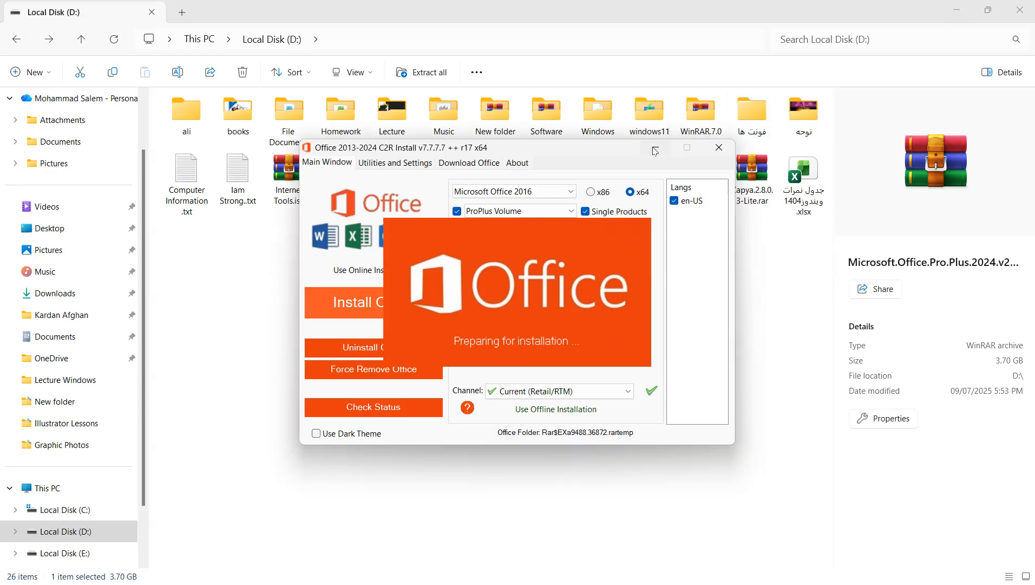
left_click(989, 9)
left_click(935, 38)
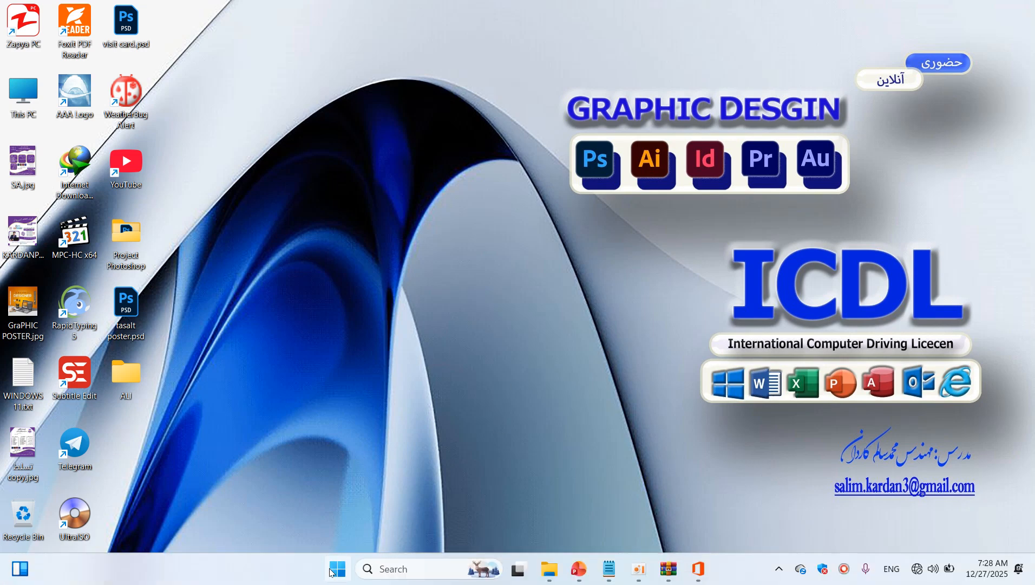
left_click(330, 569)
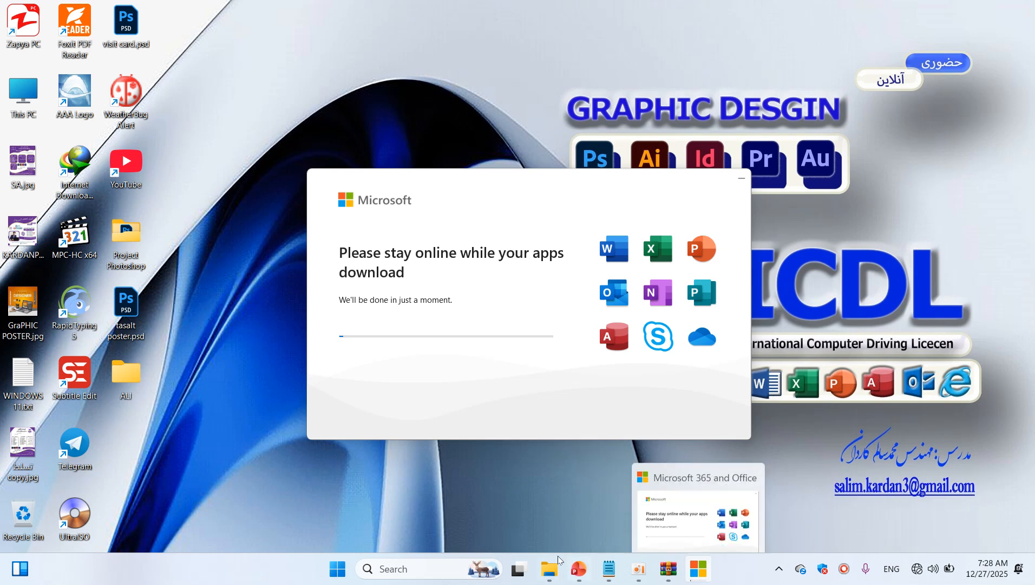
Open Task Manager, end the Microsoft PowerPoint task, and close Task Manager.
right_click(736, 574)
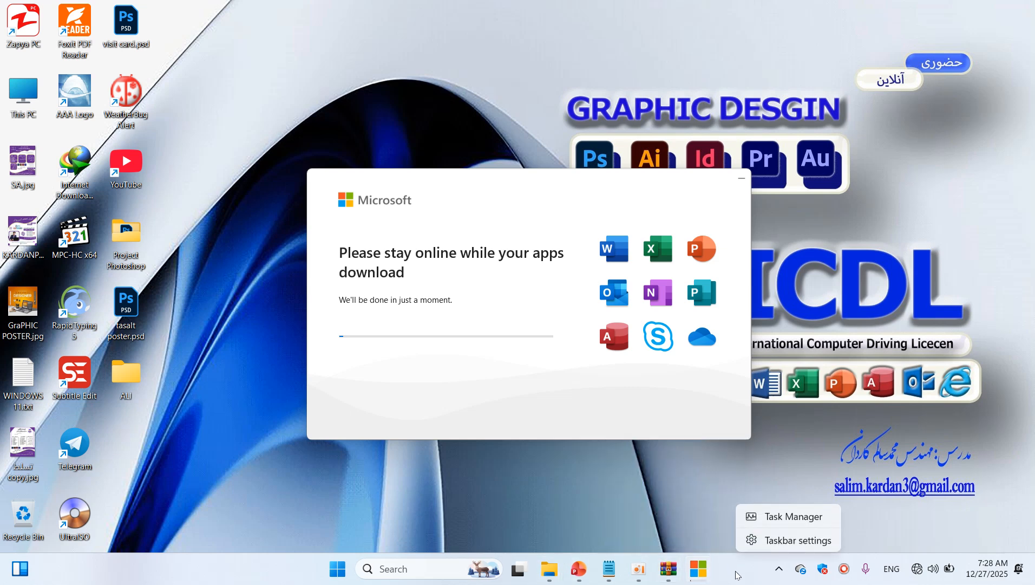
left_click(769, 515)
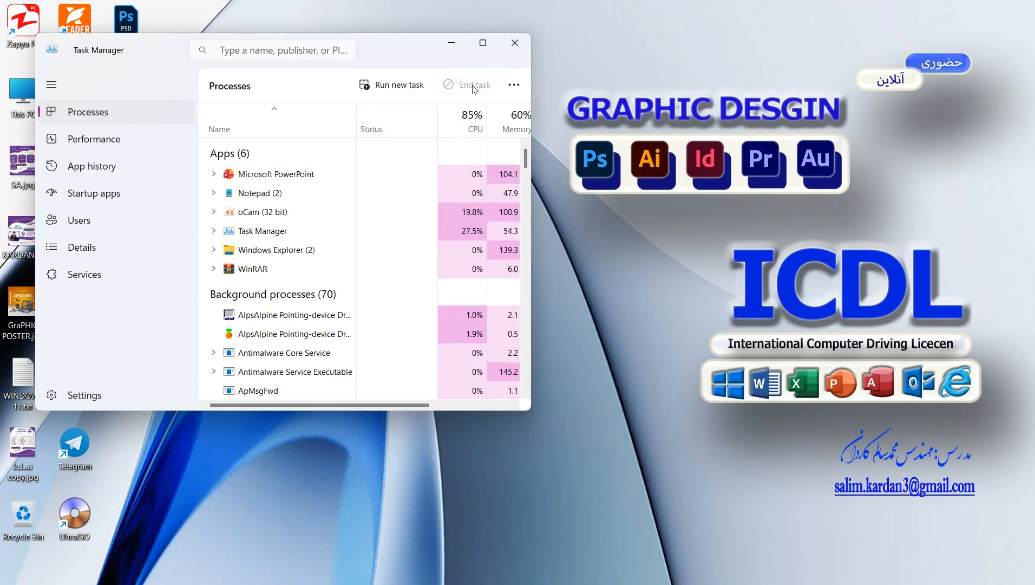
left_click(335, 181)
left_click(481, 87)
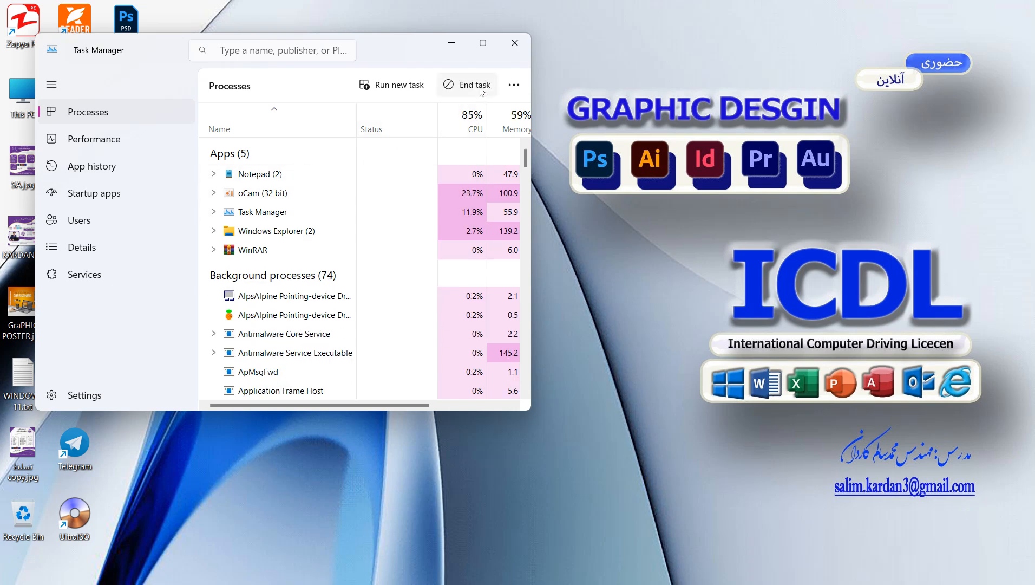
left_click(451, 43)
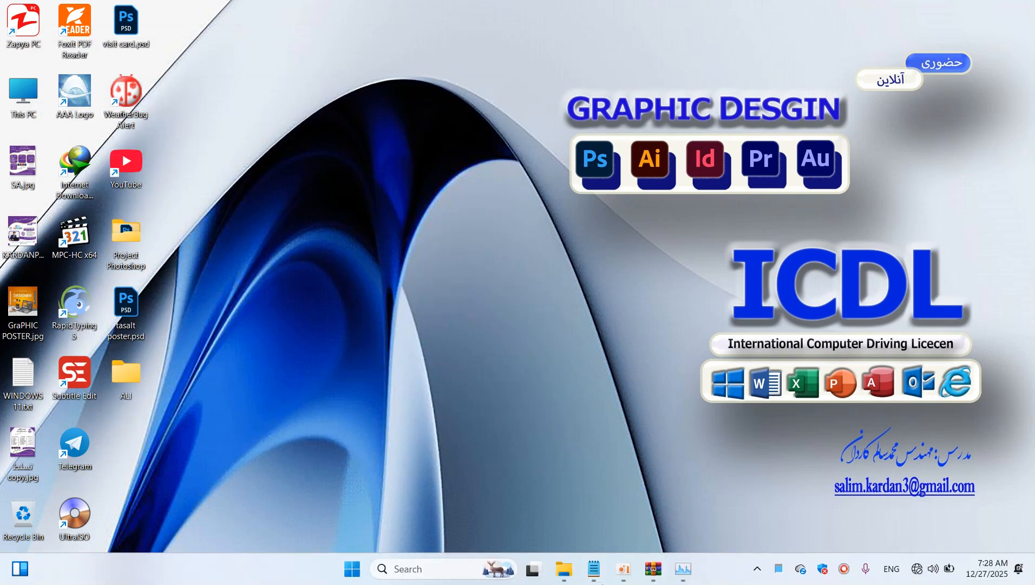
left_click(683, 568)
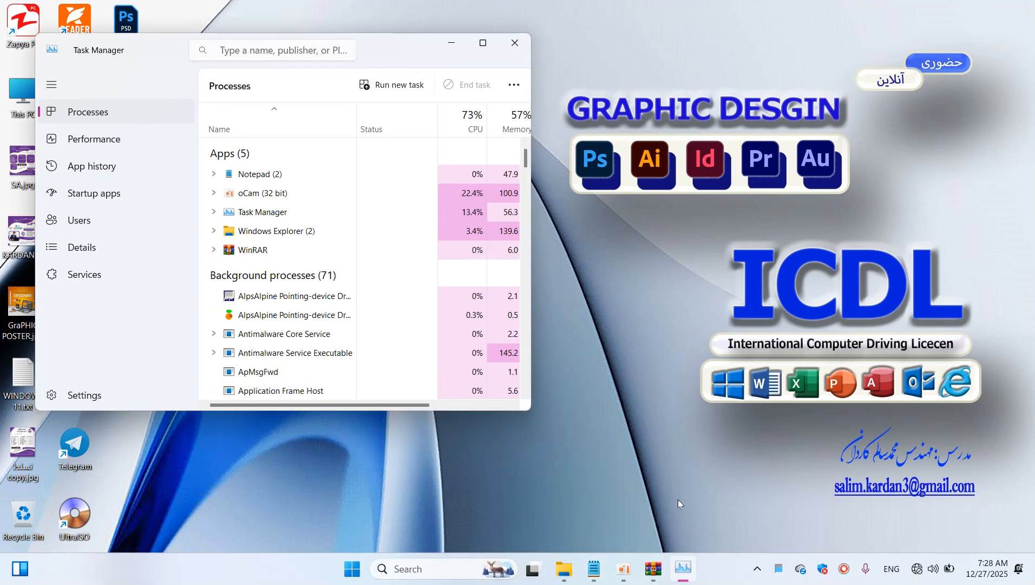
left_click(516, 43)
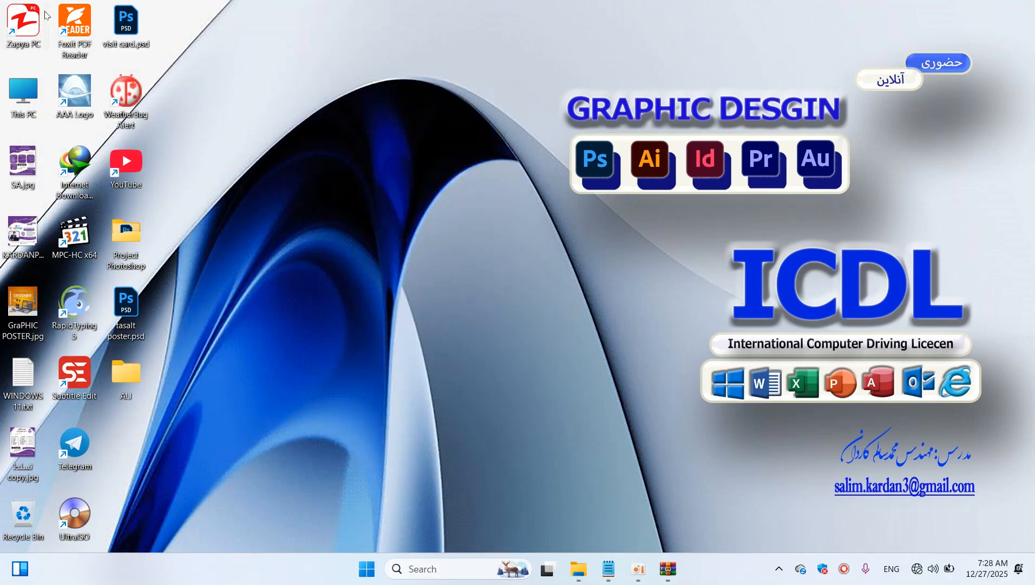
double_click(12, 96)
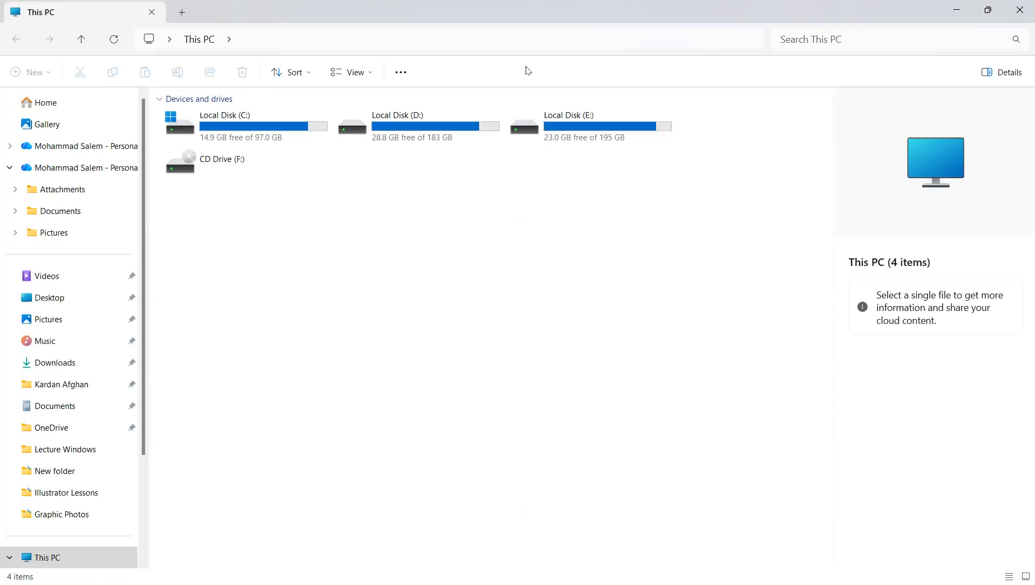
left_click(1020, 10)
Reopen the Office Package notes in Notepad and add a line below "File office" reading "Word : Is a Product of Microsoft".
mouse_move(596, 582)
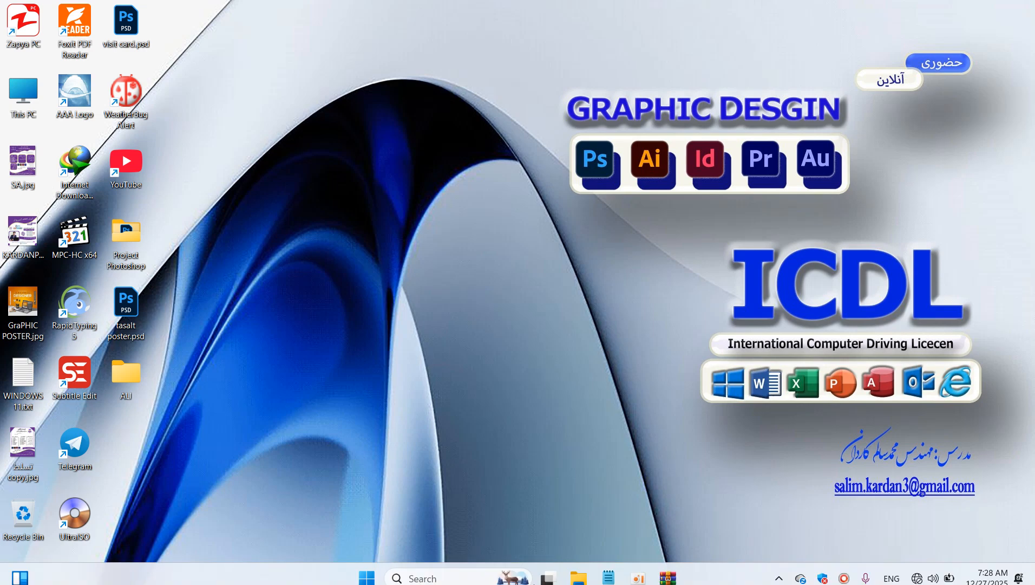
left_click(611, 579)
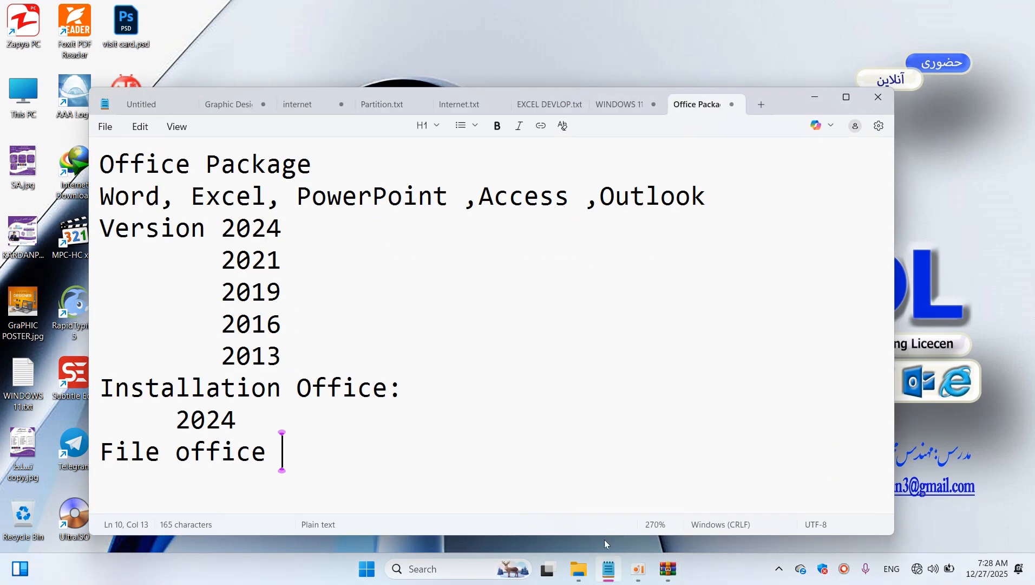
key("Return")
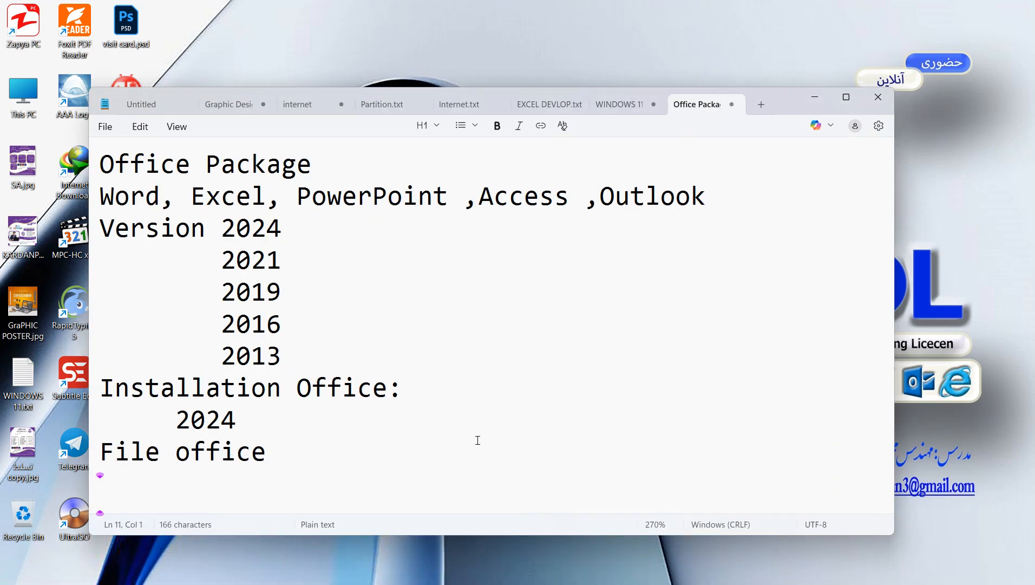
type("Word :")
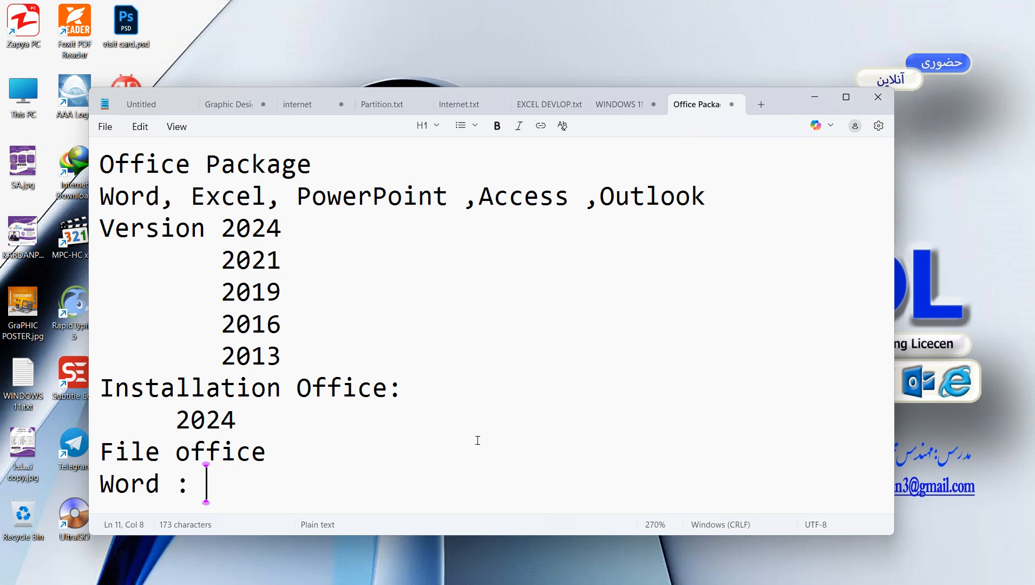
type("Is a Pr")
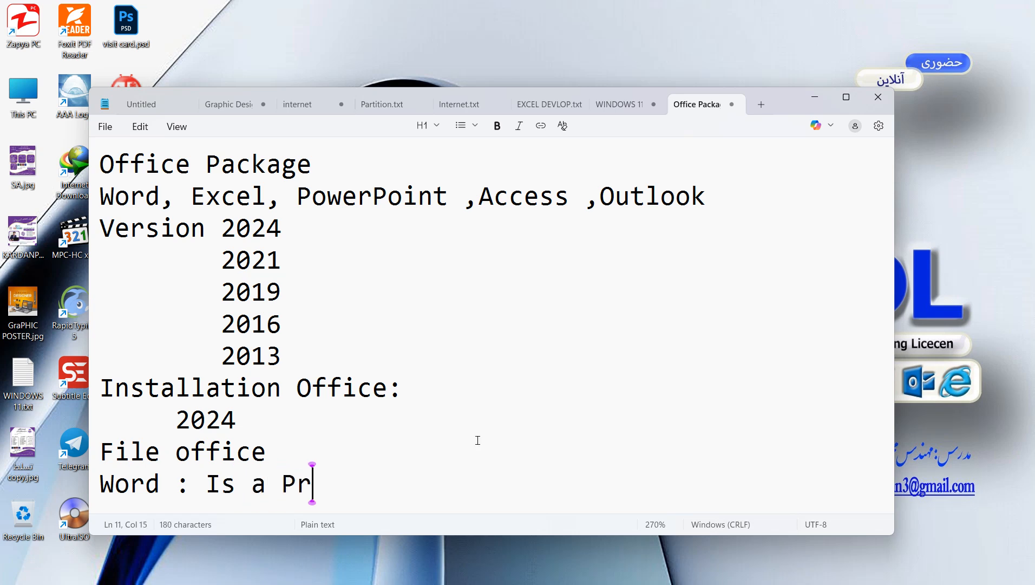
type("oduct ")
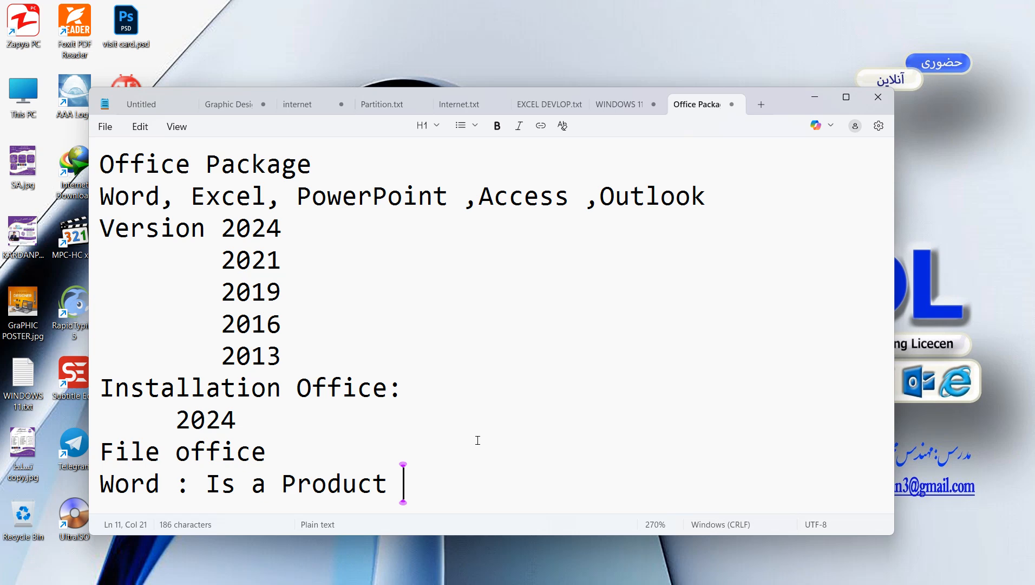
type("of ")
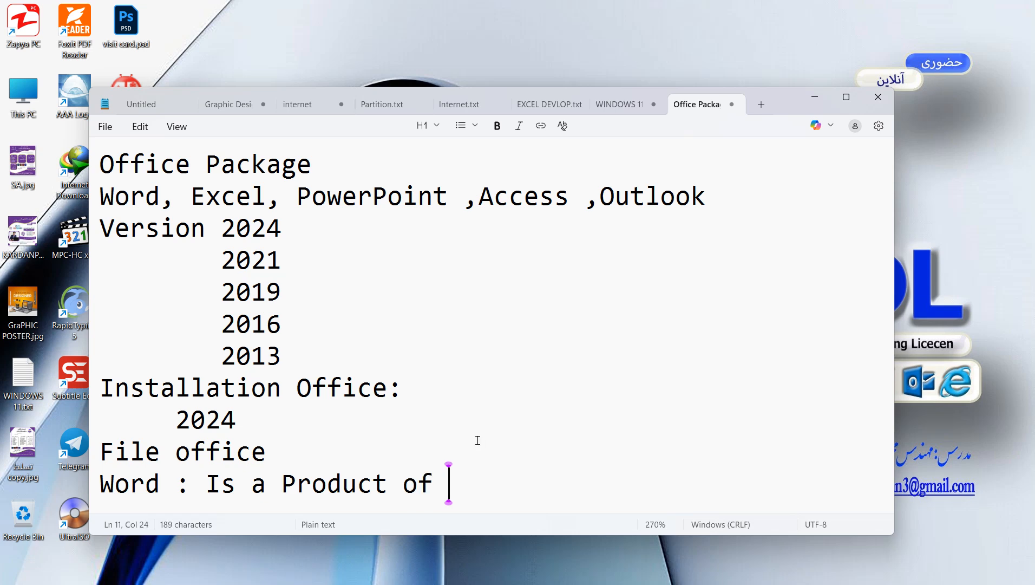
type("Miv")
key("BackSpace")
type("c")
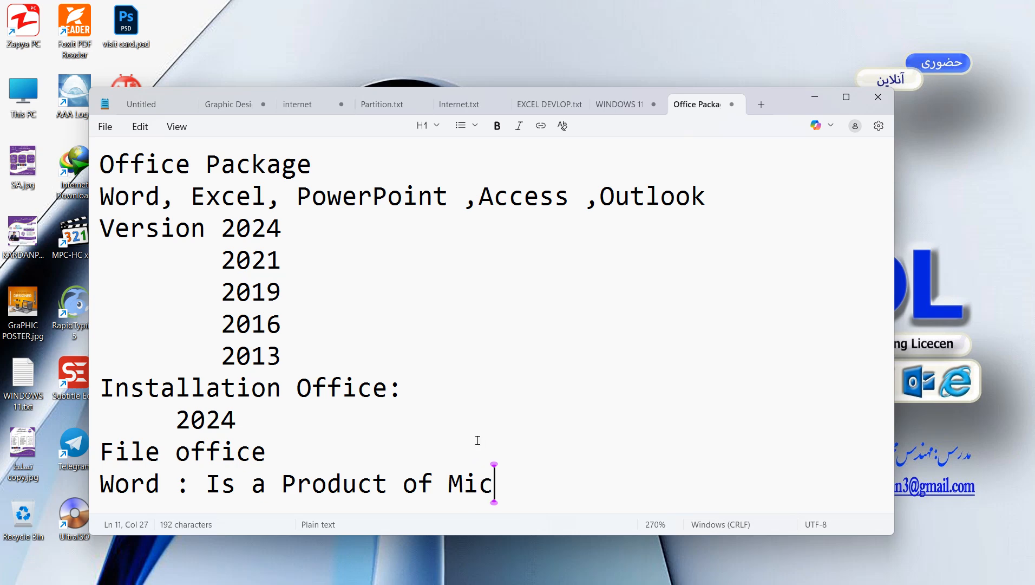
type("rosoft ")
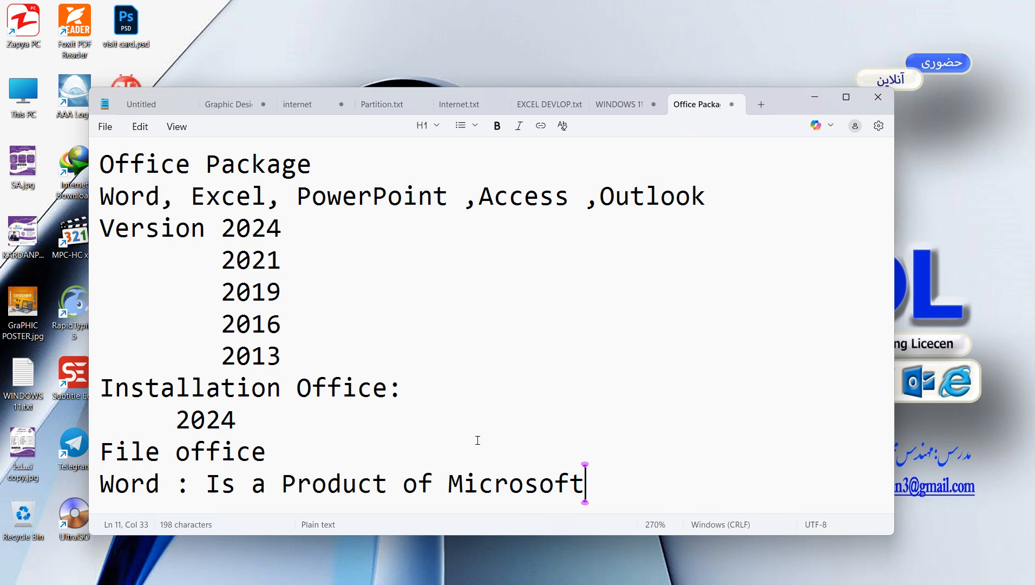
Extend the Word definition line in the notes with "which is used for mailing".
type("wh")
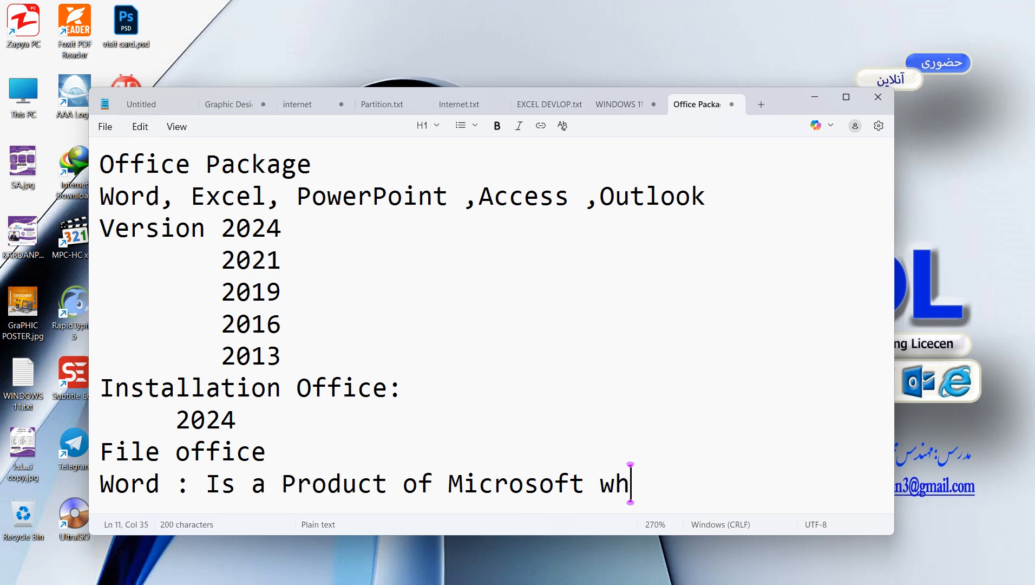
type("ich is")
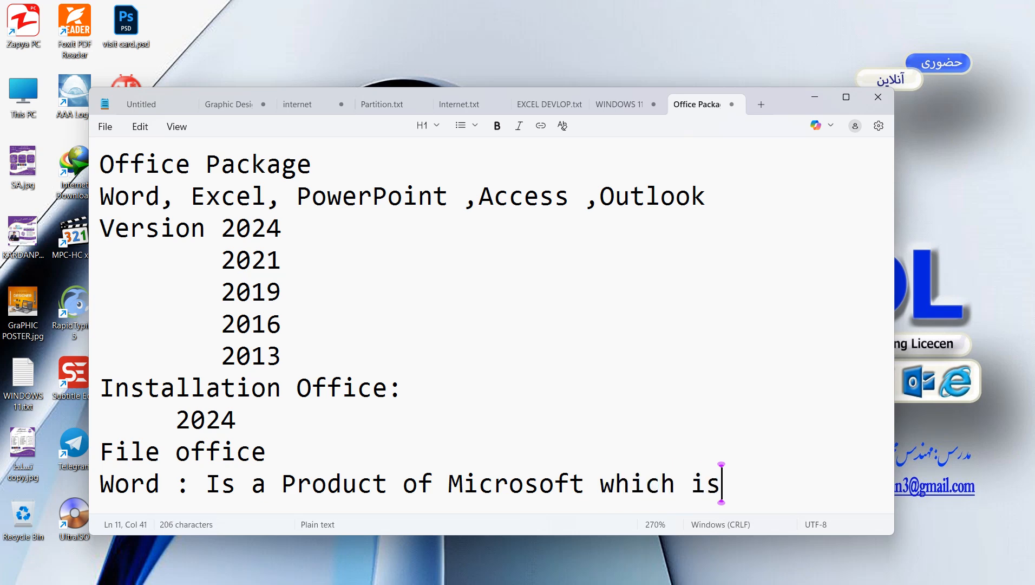
type(" use")
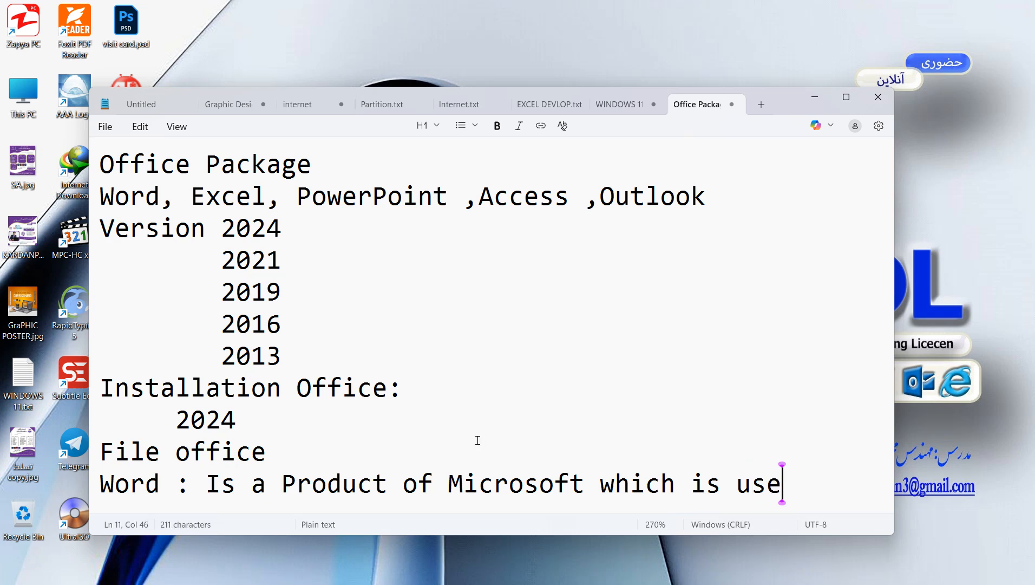
type("d for ")
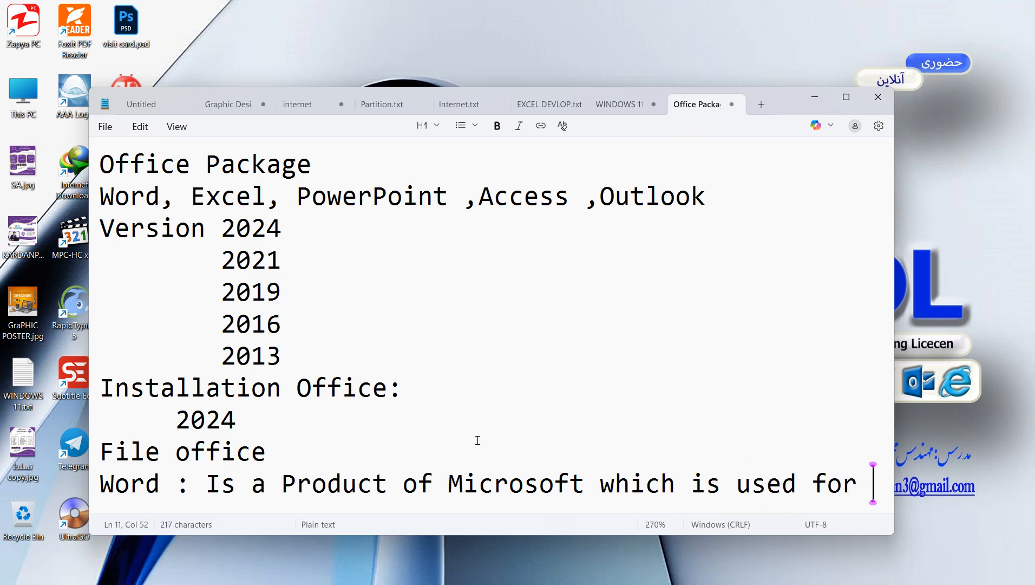
type("ma")
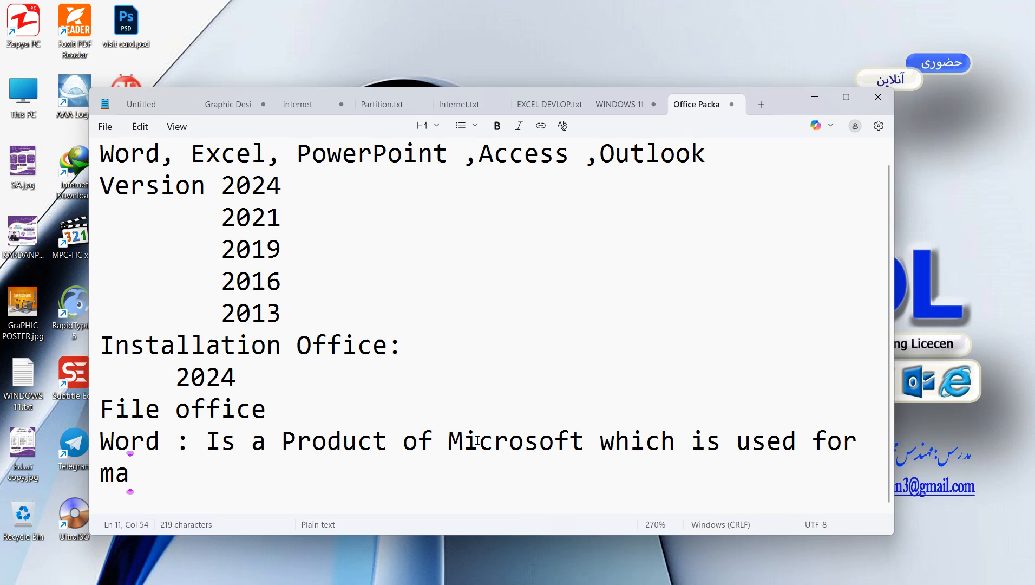
type("lini")
key("BackSpace")
key("BackSpace")
key("BackSpace")
key("BackSpace")
type("l")
key("BackSpace")
type("i")
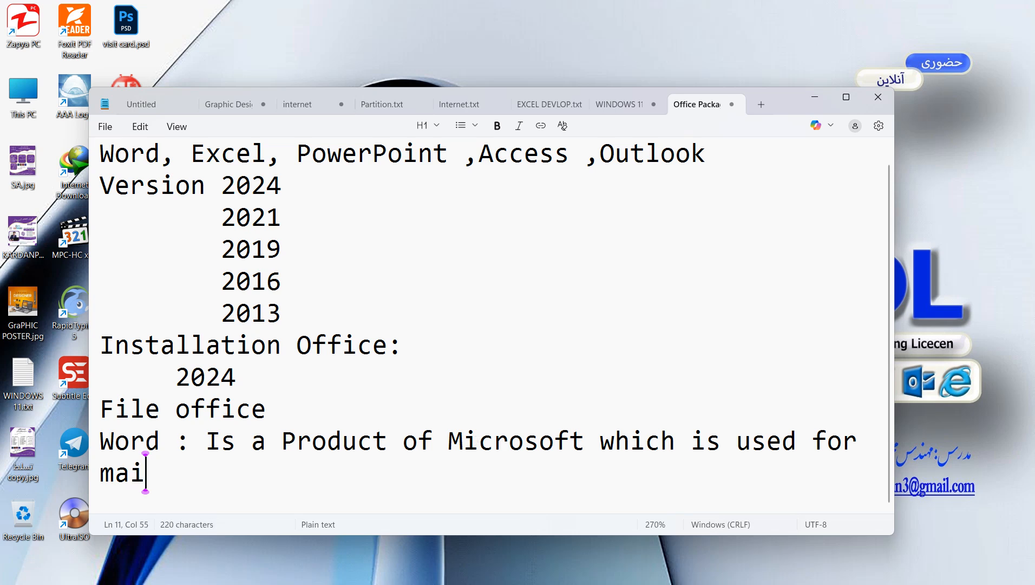
type("ling a")
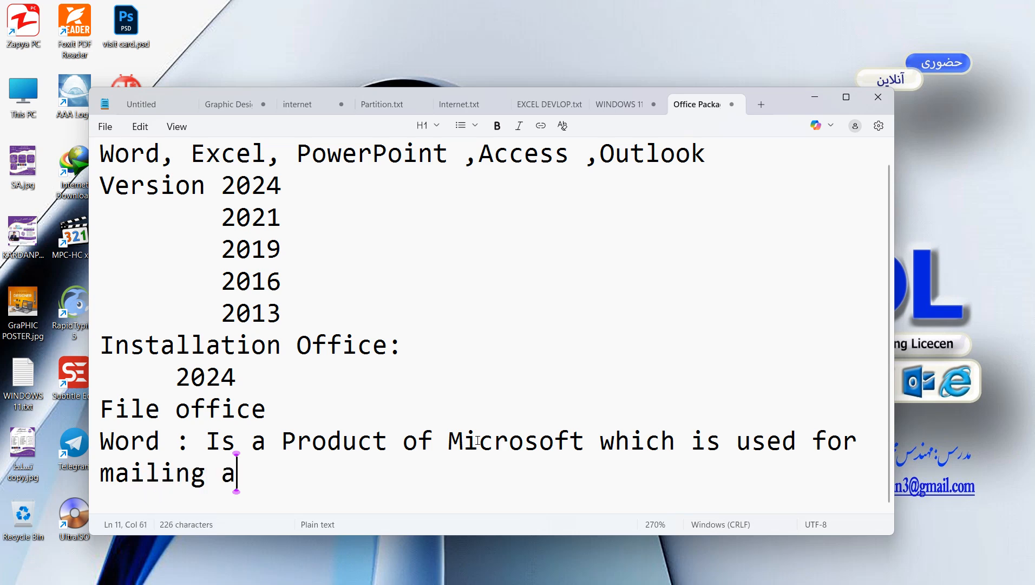
Complete the Word definition by adding "and reports" after "mailing".
type("nd re")
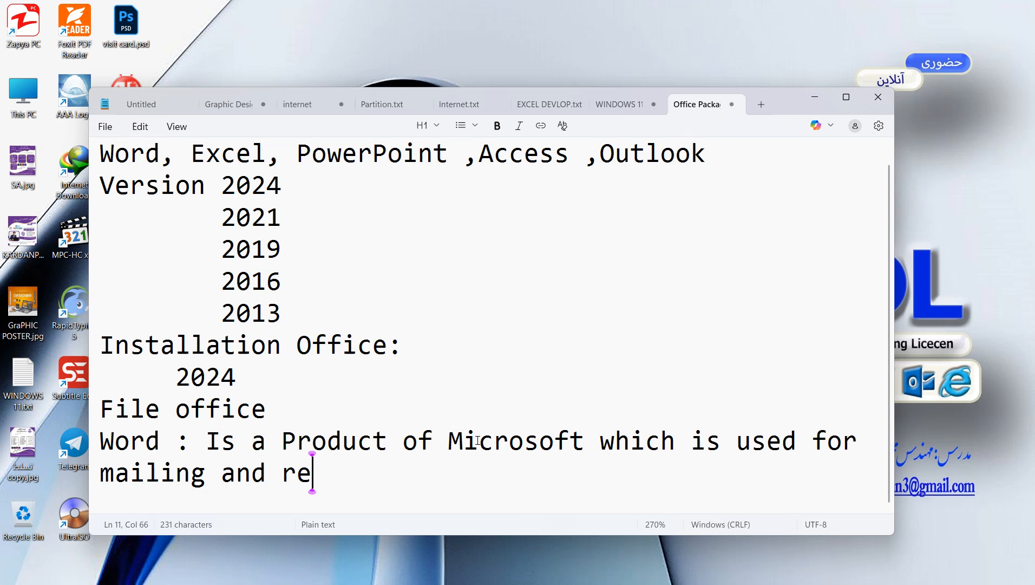
type("poet")
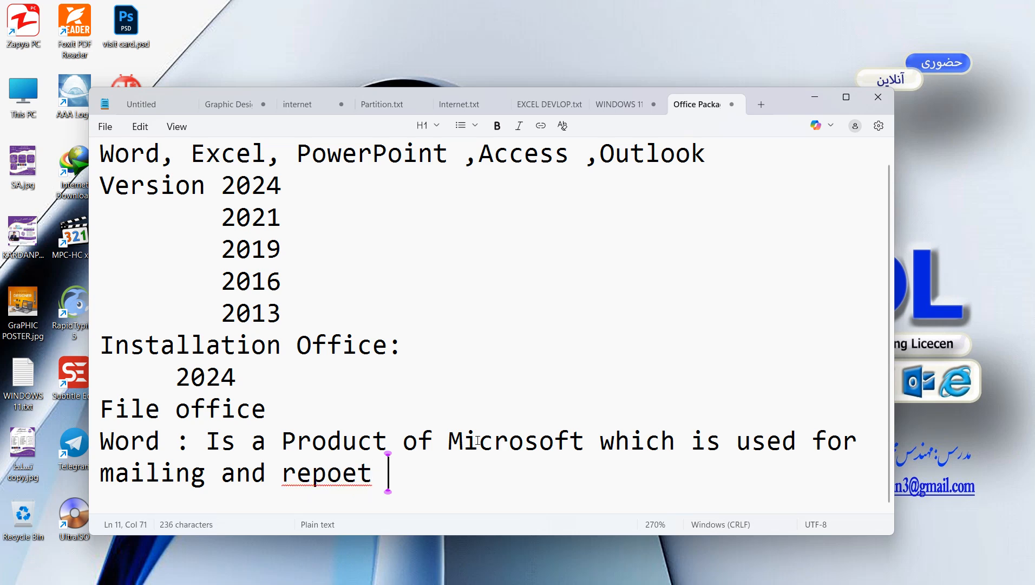
key("BackSpace")
key("BackSpace")
key("BackSpace")
type("rts")
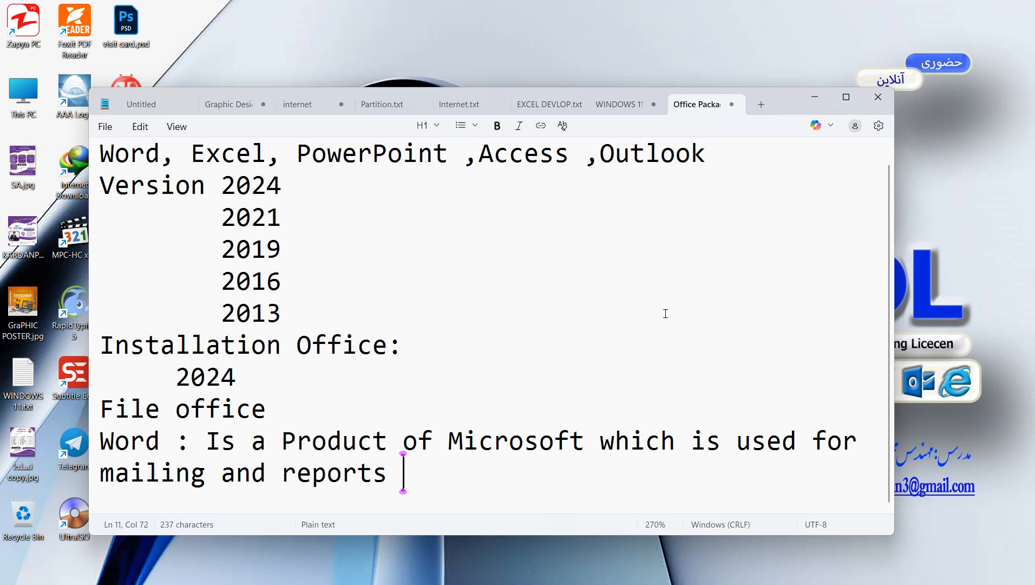
left_click(813, 95)
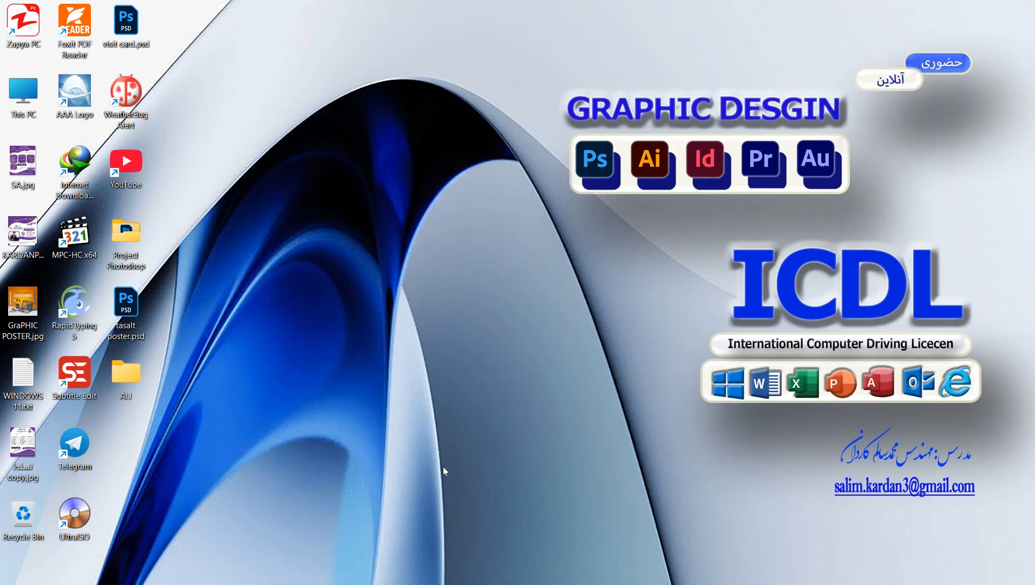
mouse_move(520, 582)
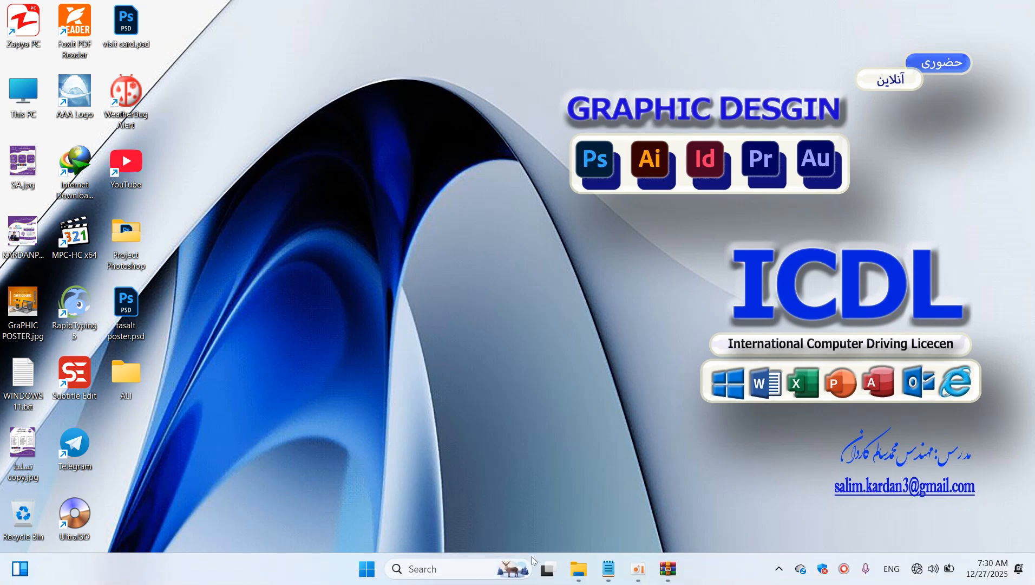
left_click(621, 573)
left_click_drag(405, 487, 99, 451)
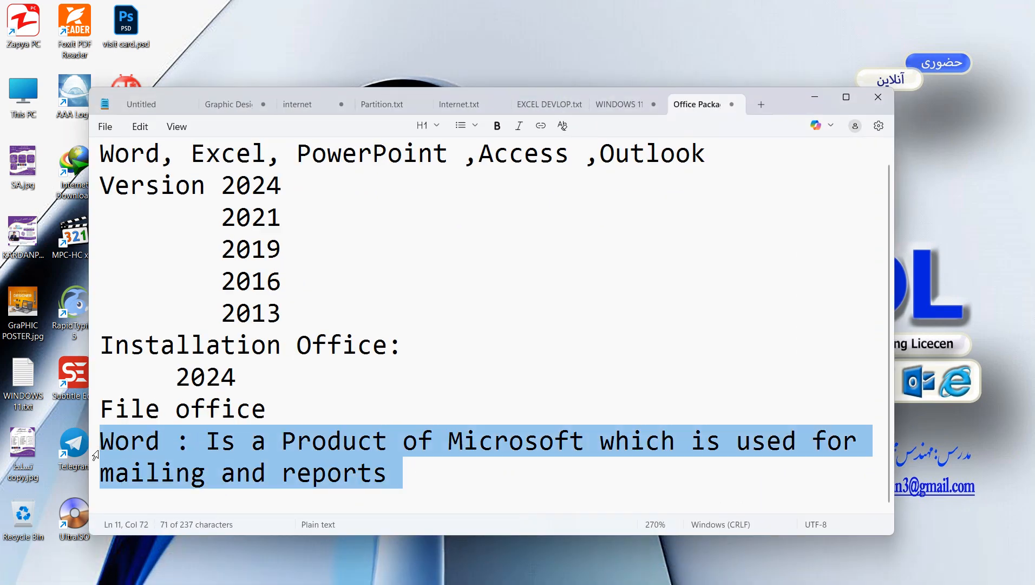
mouse_move(450, 569)
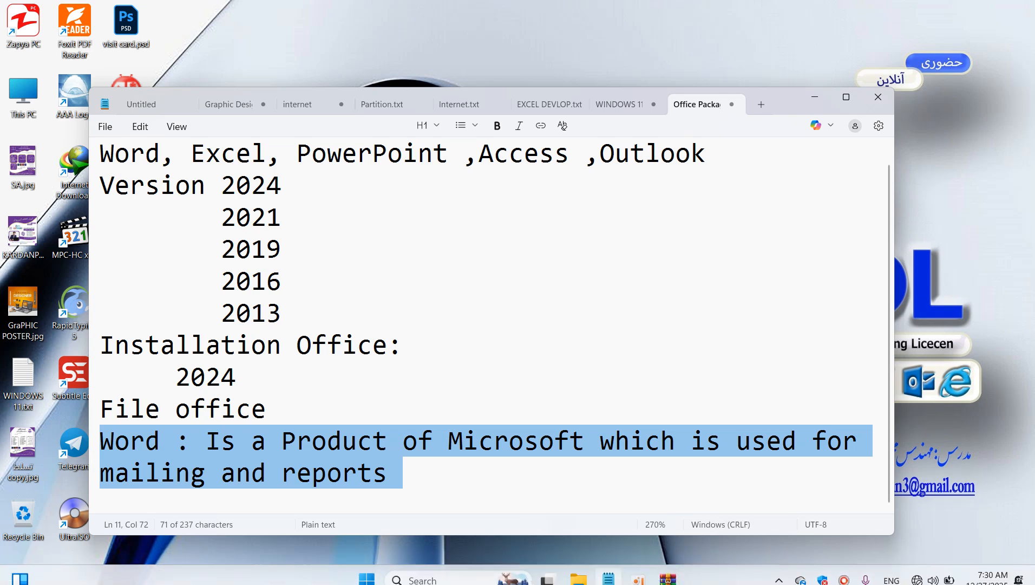
left_click(450, 569)
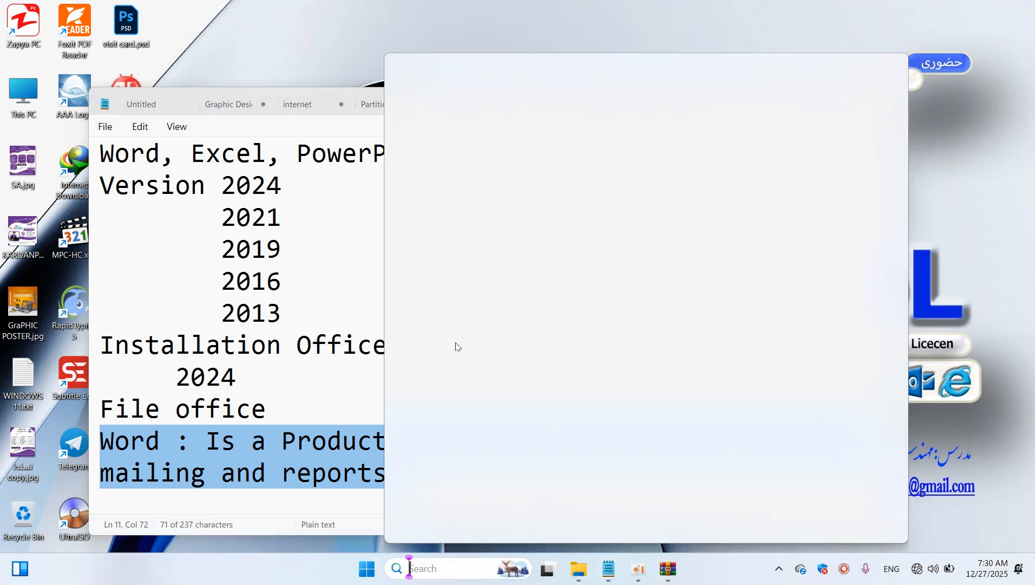
left_click(305, 187)
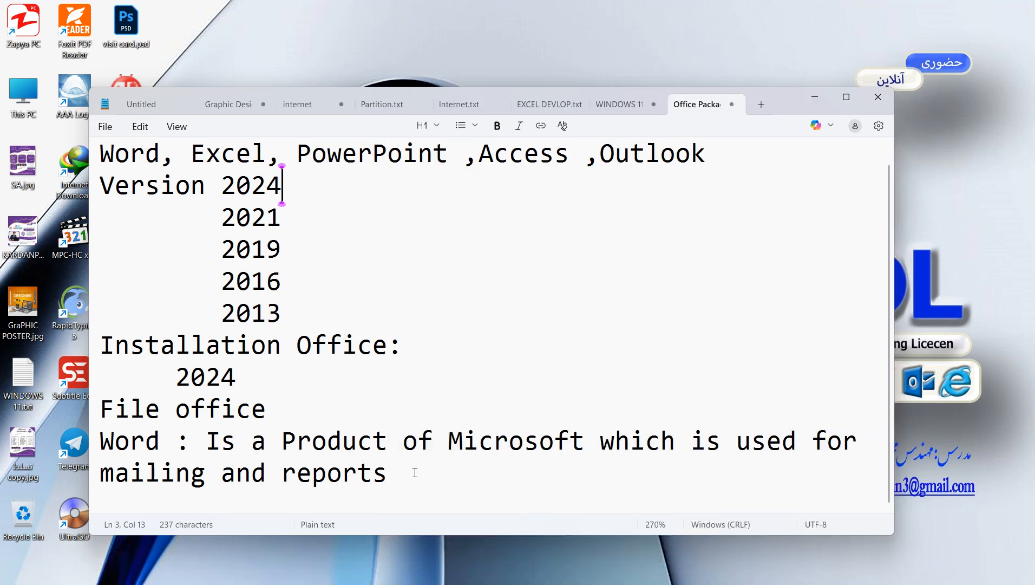
Copy all of the Notepad notes and start Word, dismissing the Office Activation Wizard.
key("ctrl+a")
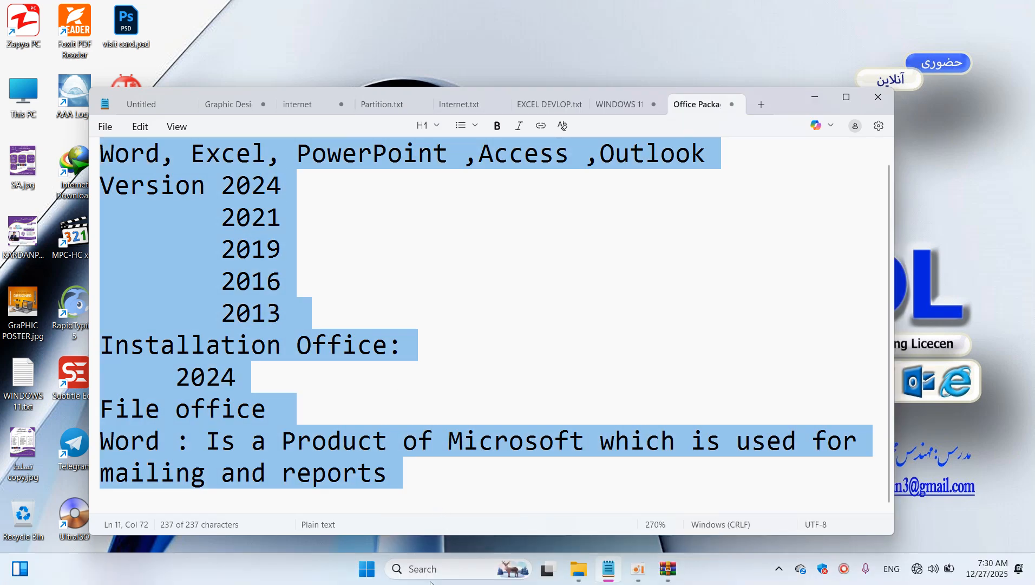
left_click(412, 572)
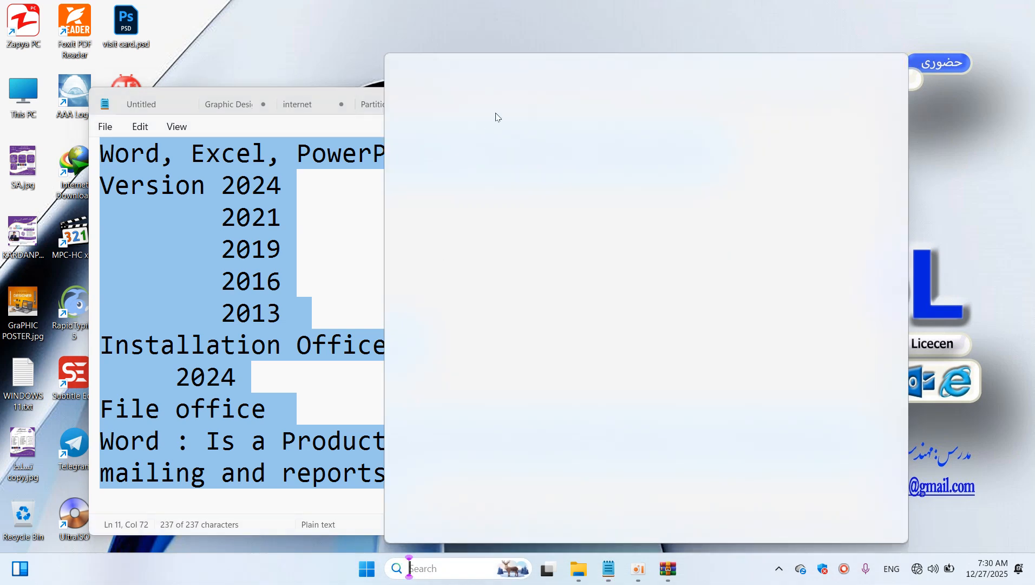
type("word")
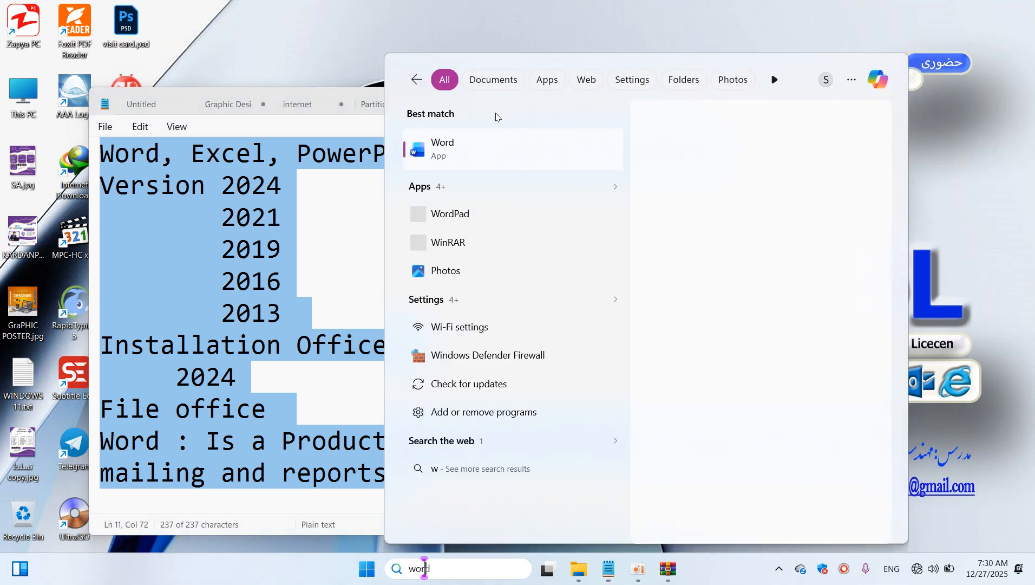
key("Return")
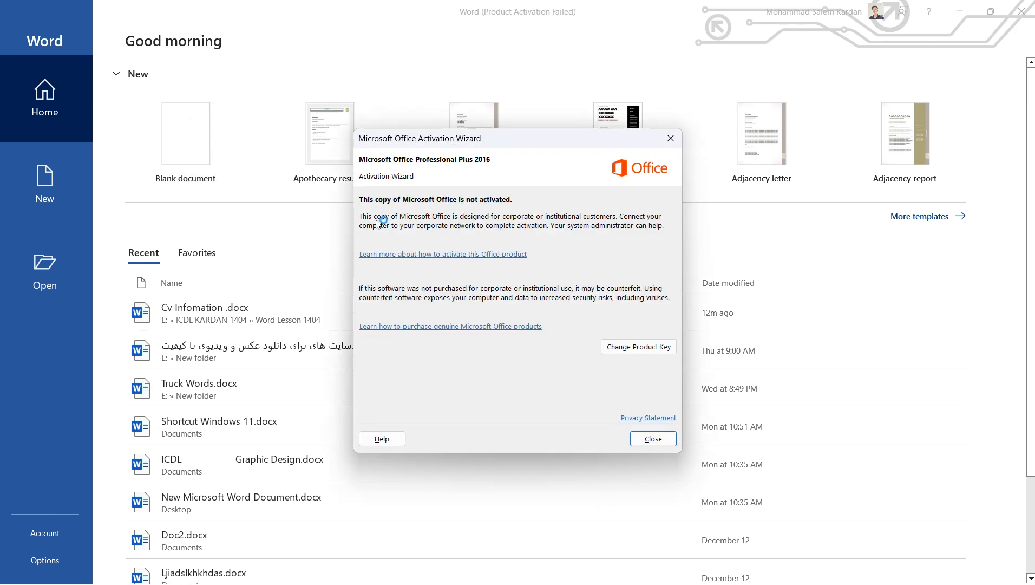
left_click(670, 138)
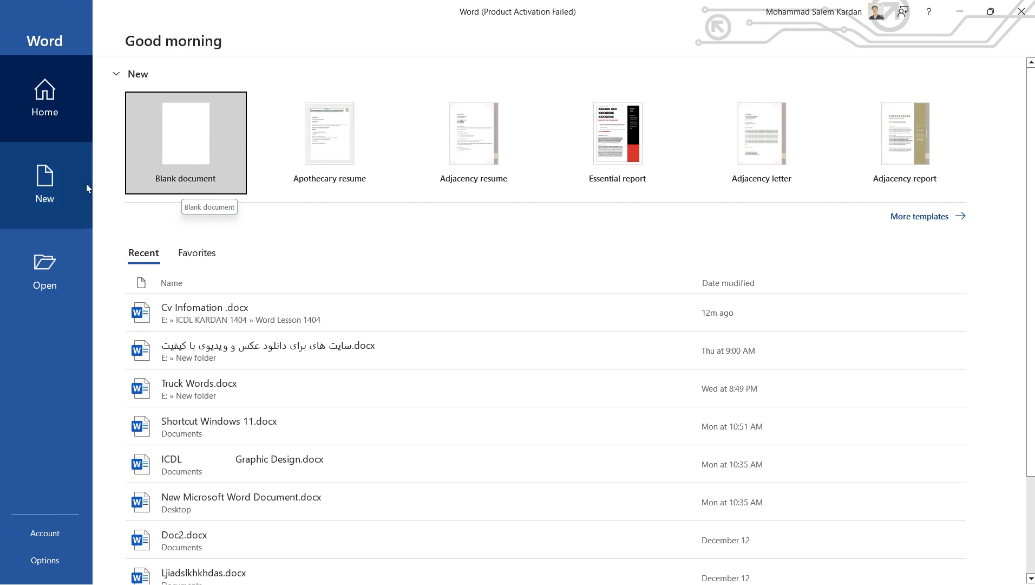
Create a blank Word document and paste the copied Office Package notes into it.
left_click(48, 186)
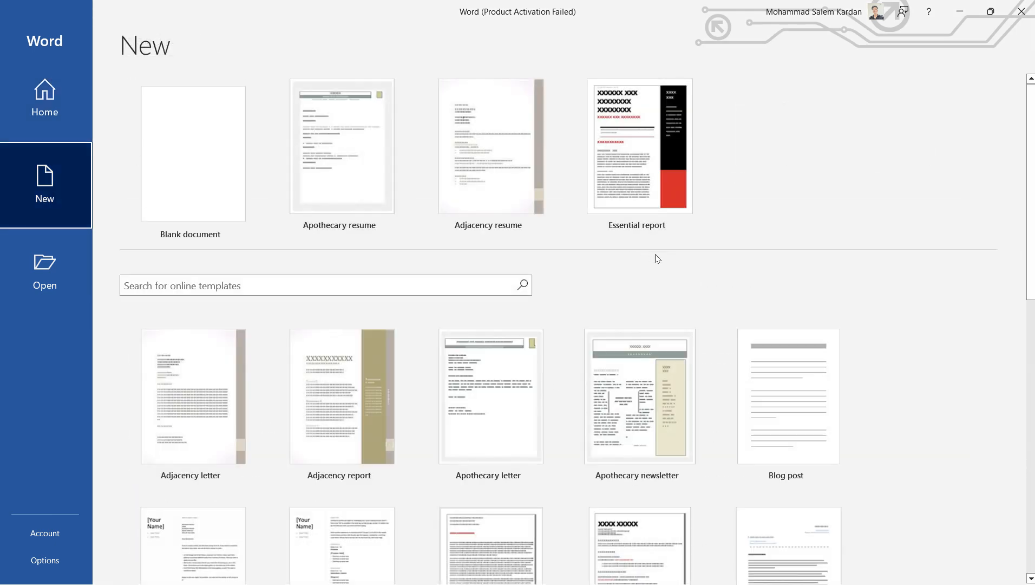
left_click_drag(1031, 254, 1032, 221)
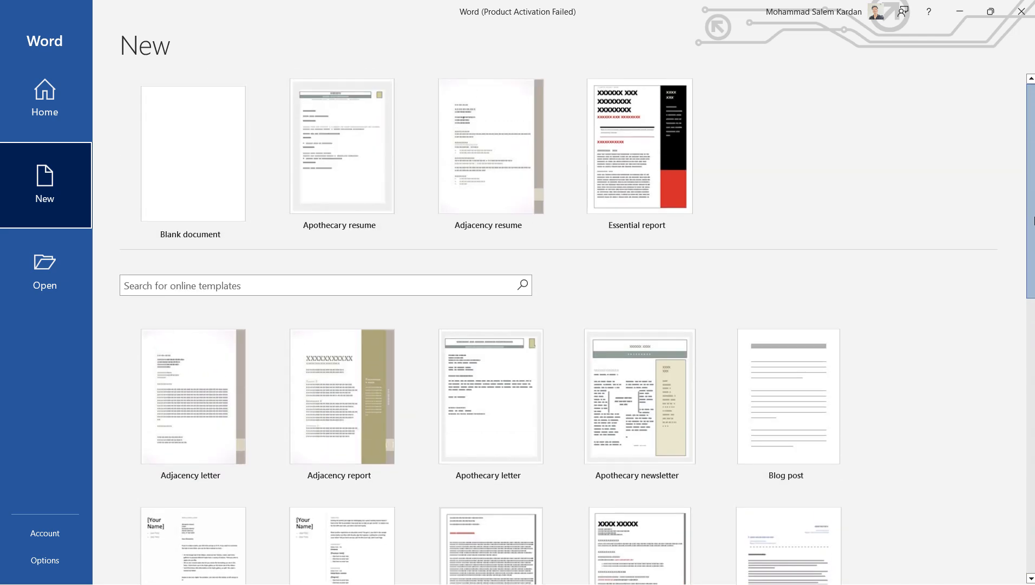
left_click(221, 196)
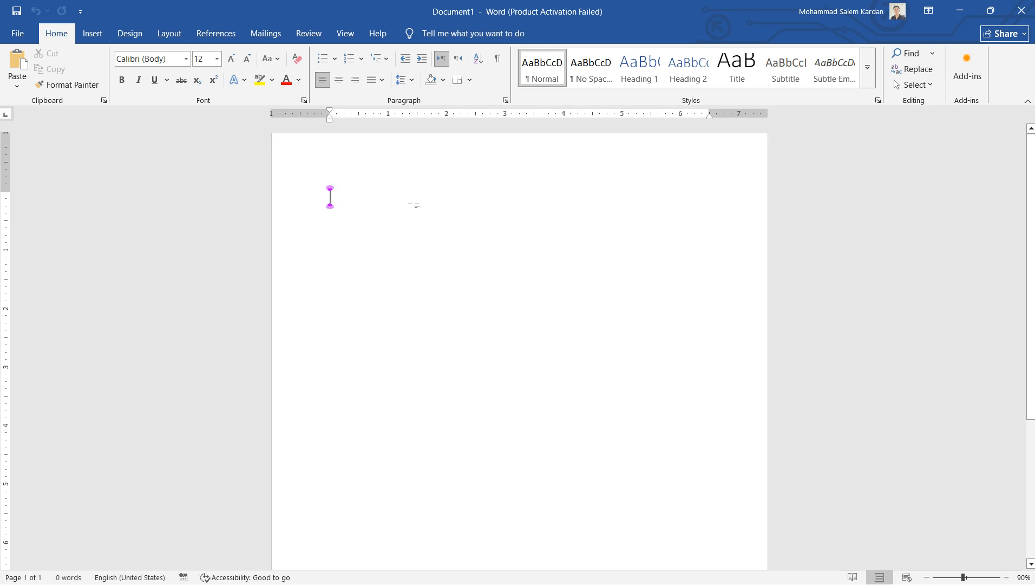
key("ctrl+v")
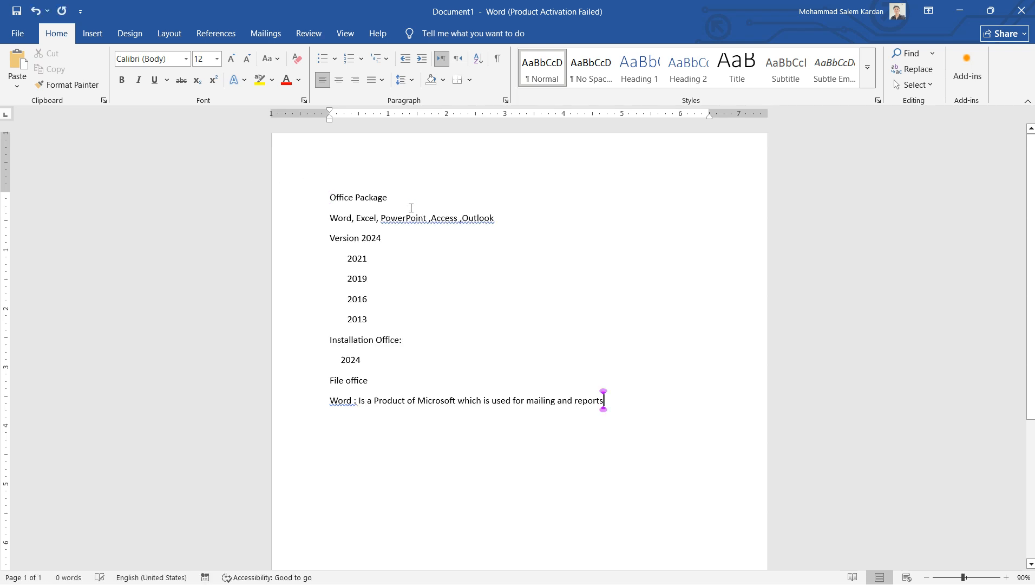
Accept the grammar corrections "PowerPoint, Access" and "Word:", ignore the "Access, Outlook" suggestion once, and start a new line after "reports".
left_click(424, 220)
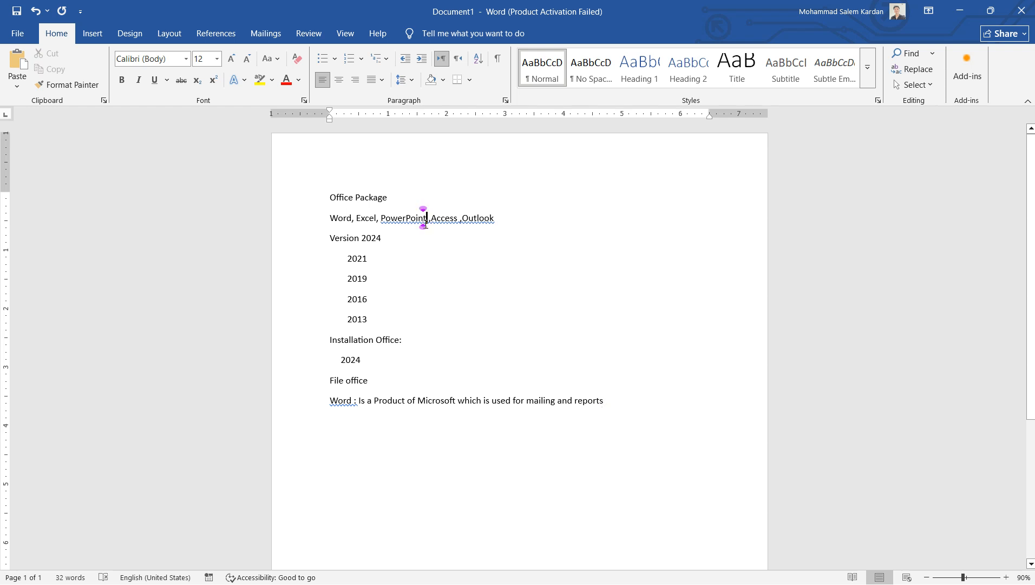
right_click(426, 222)
left_click(405, 234)
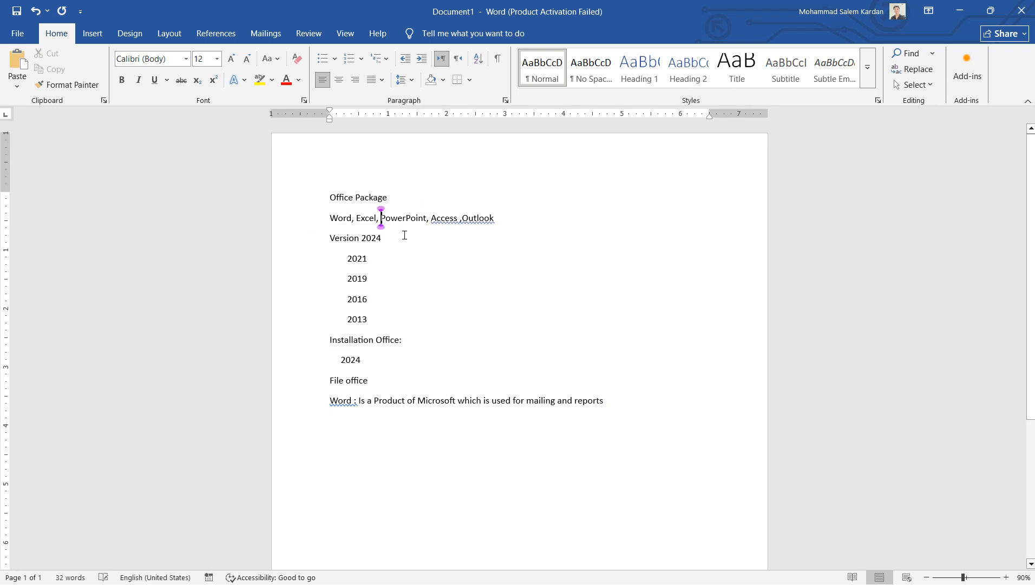
left_click(454, 223)
right_click(454, 224)
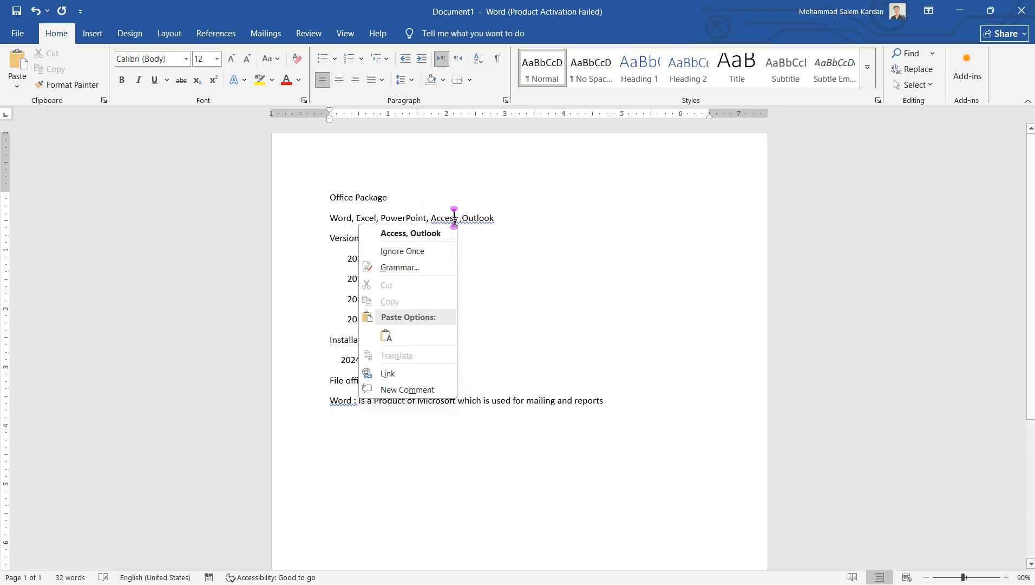
left_click(434, 251)
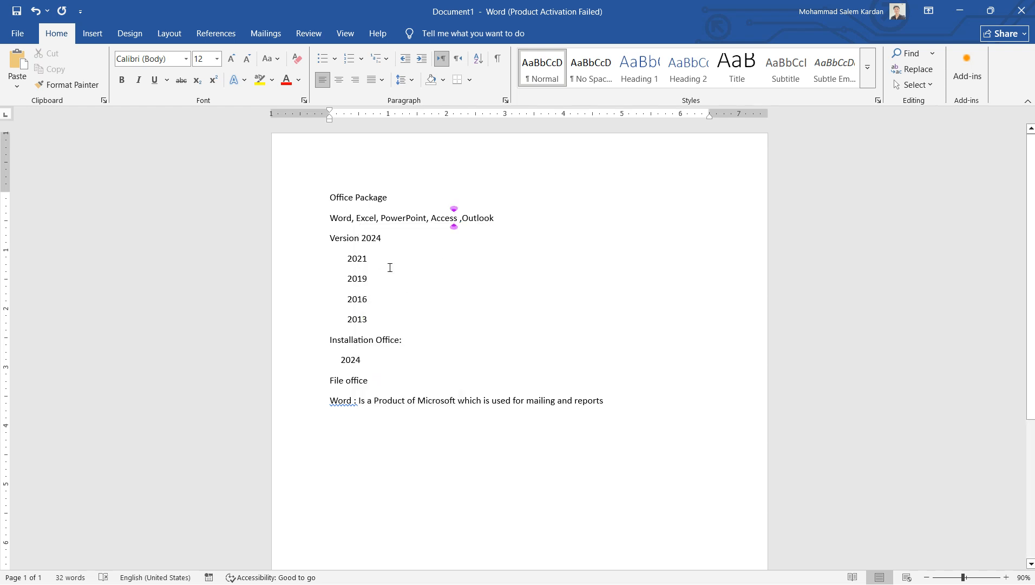
right_click(338, 407)
left_click(297, 414)
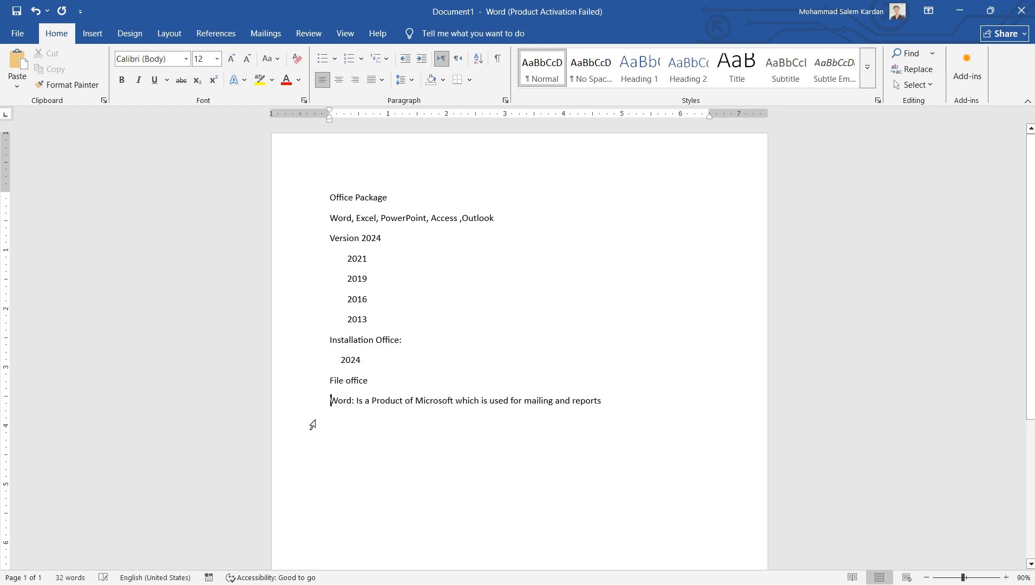
left_click(612, 400)
key("Return")
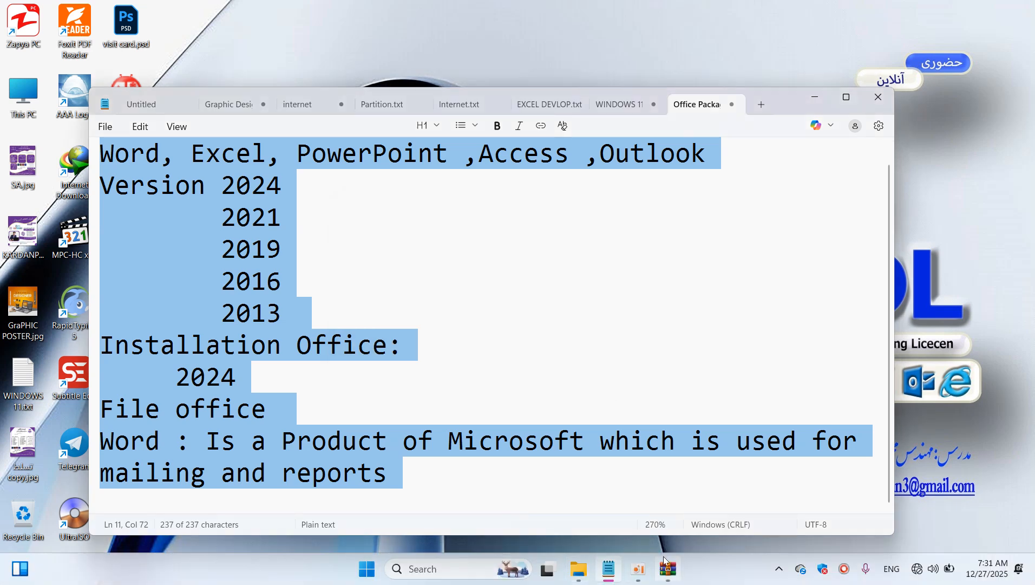
Minimize the Notepad and WinRAR windows and launch Word again from Windows search.
left_click(815, 98)
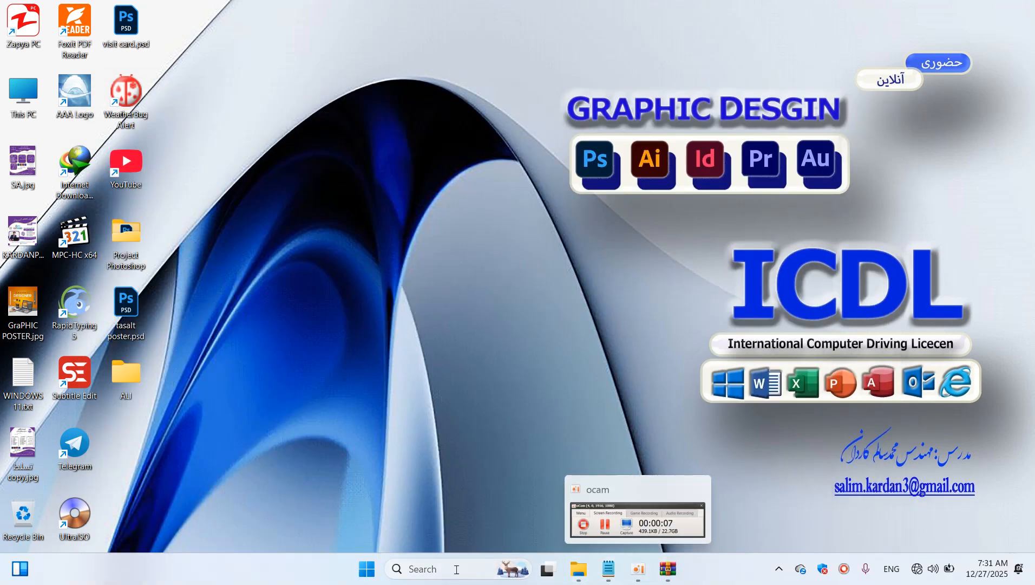
left_click(672, 571)
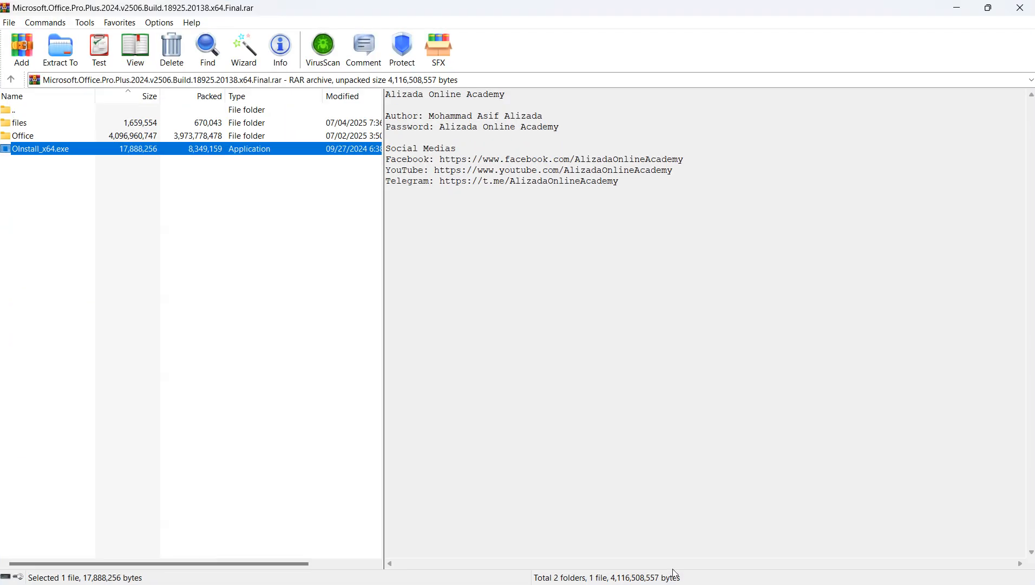
left_click(958, 8)
left_click(411, 568)
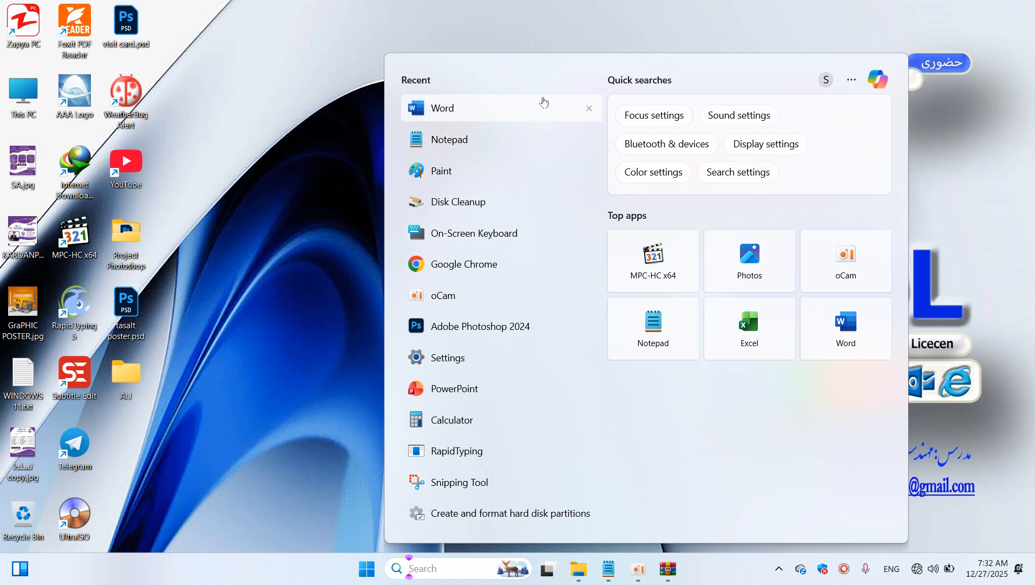
left_click(543, 103)
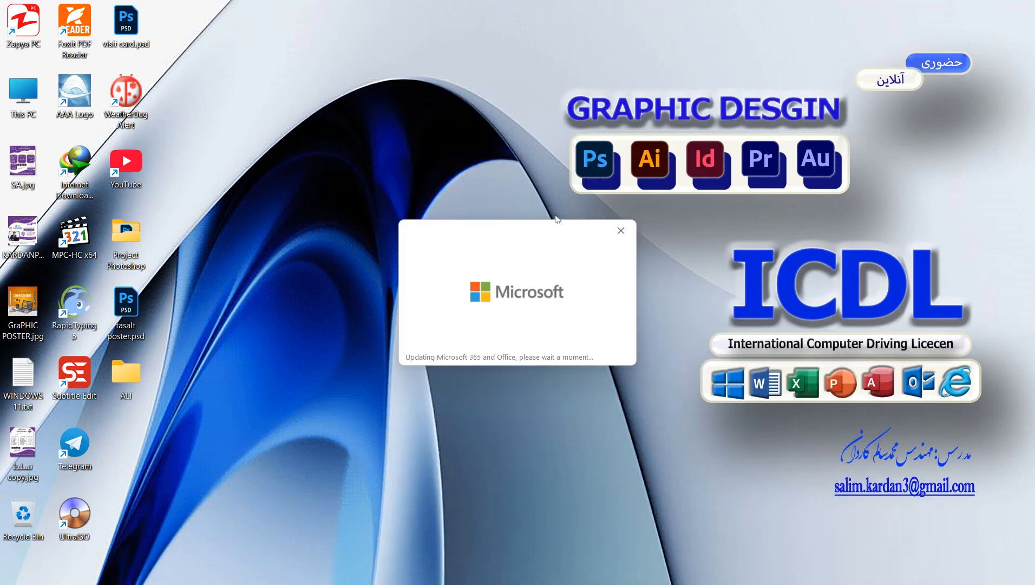
left_click(621, 231)
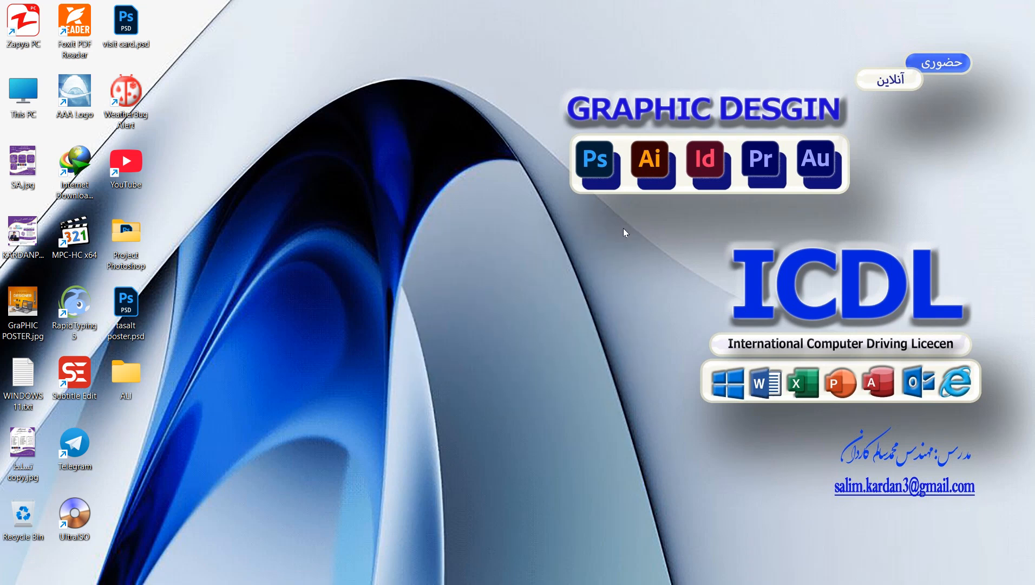
mouse_move(595, 562)
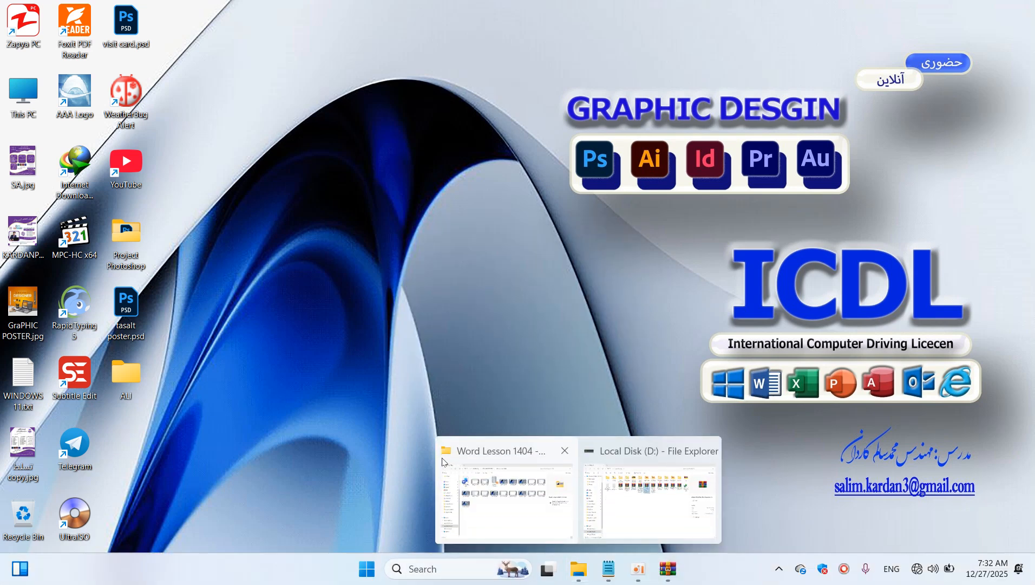
left_click(650, 520)
key("super+d")
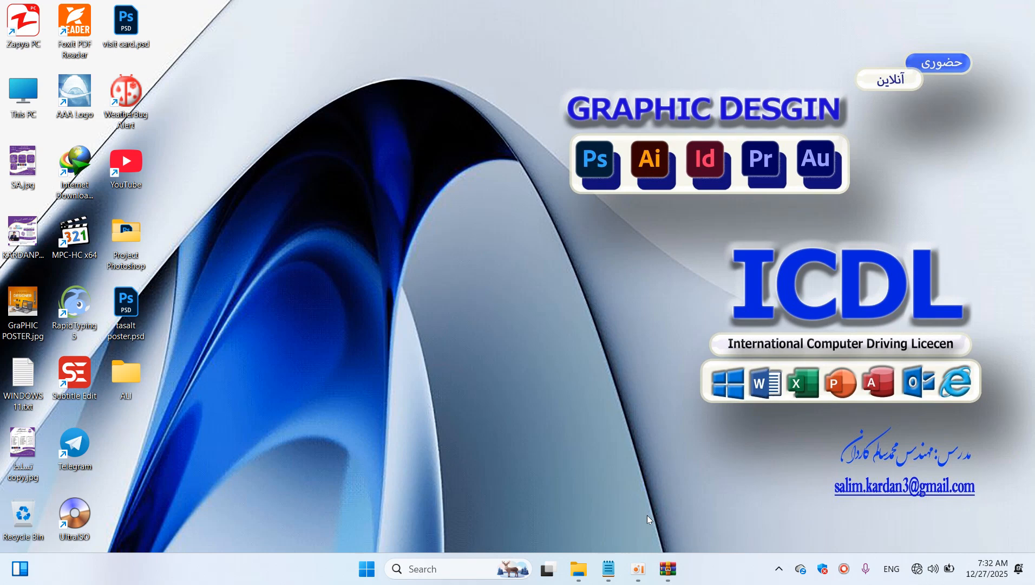
left_click(612, 575)
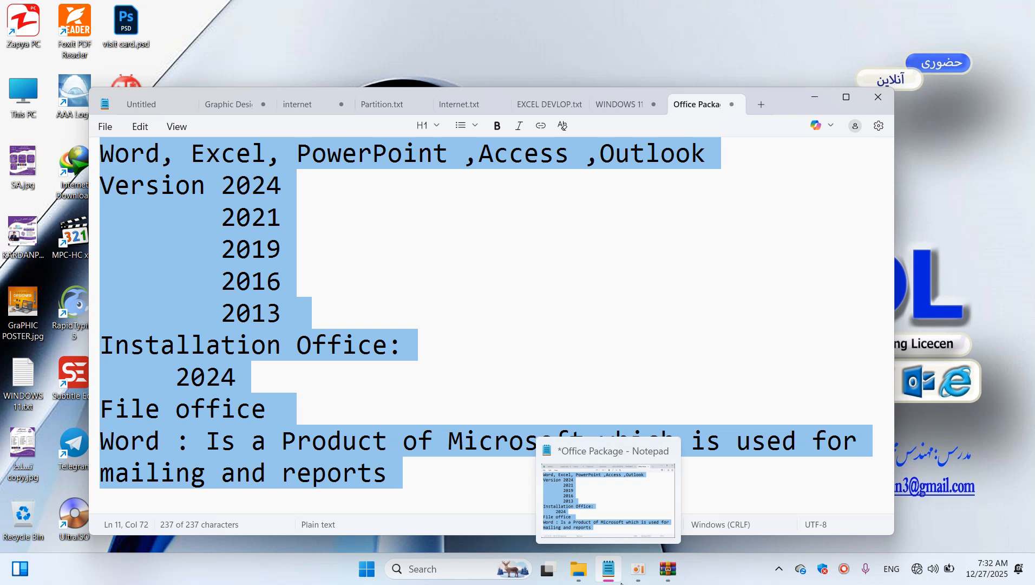
left_click(814, 102)
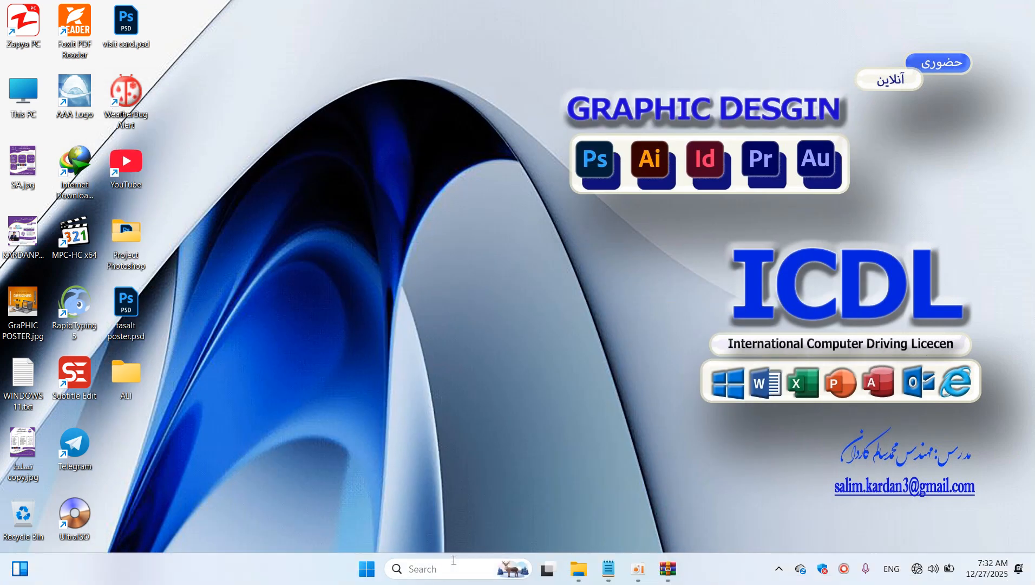
Launch Word from Windows search and minimize the screen recorder window covering the recovered document.
left_click(454, 566)
type("wor")
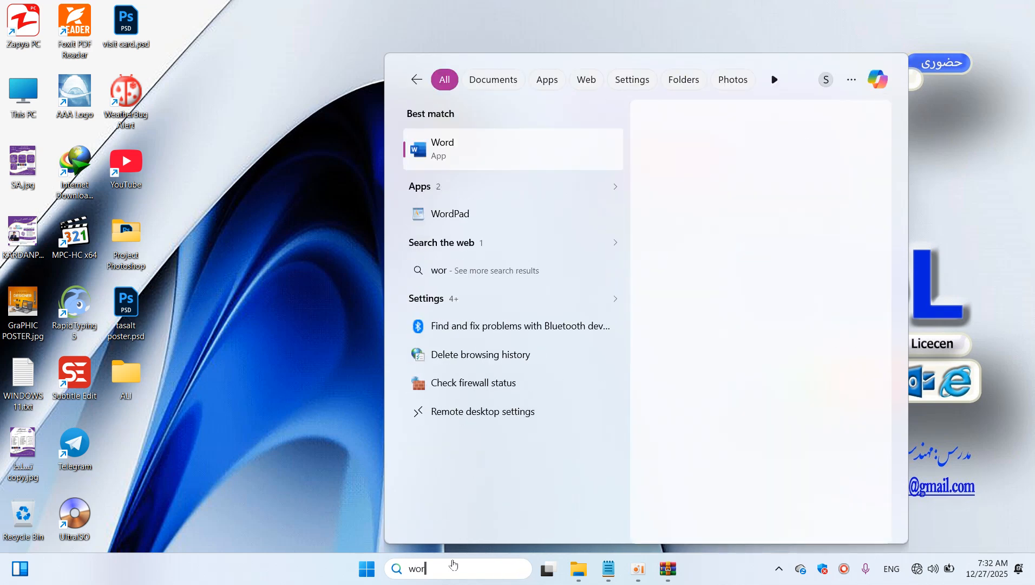
key("Return")
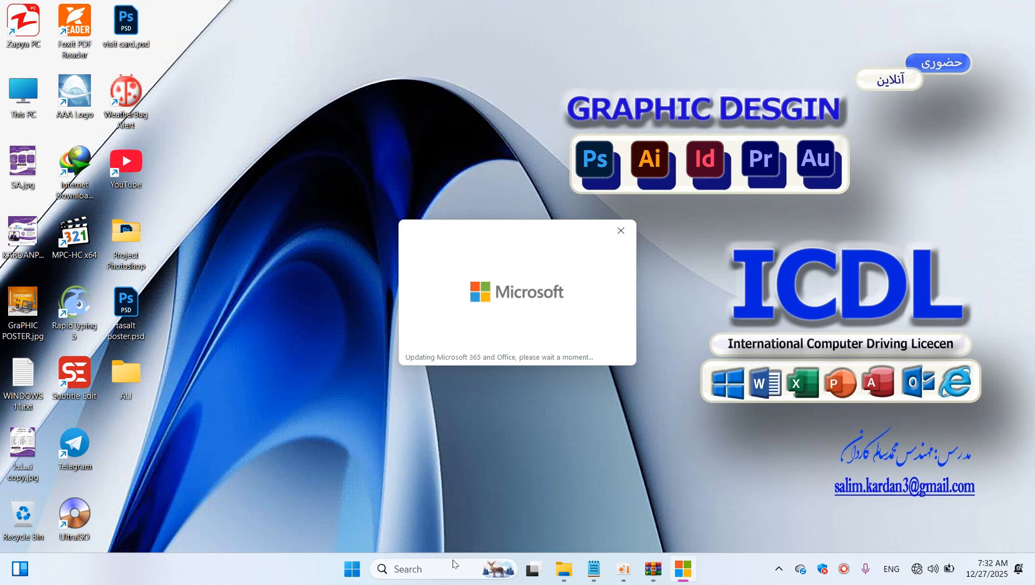
left_click(594, 565)
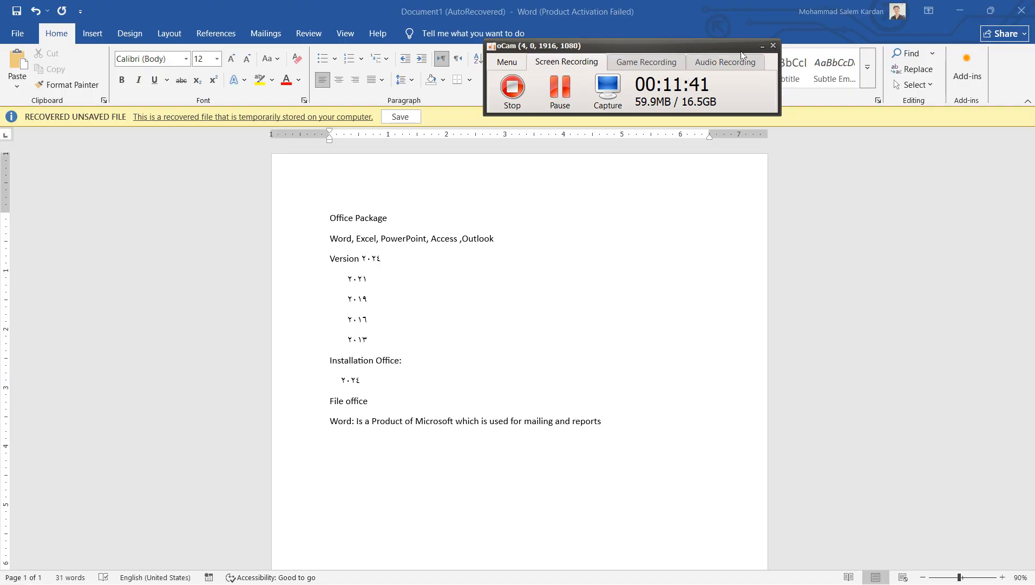
left_click(762, 47)
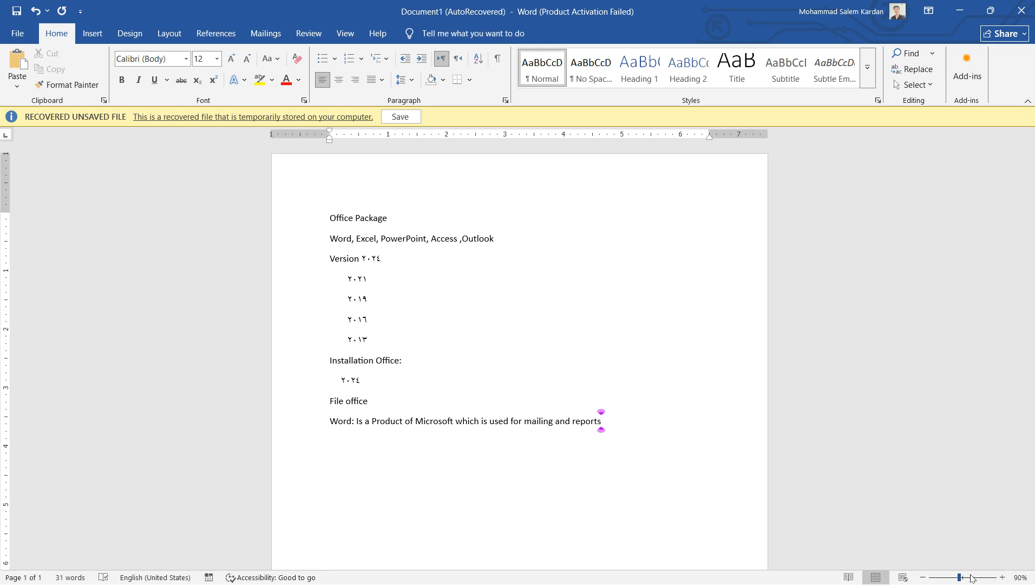
Add the line "Word is Divide :" below the Word definition and start a new line.
left_click_drag(959, 577, 964, 578)
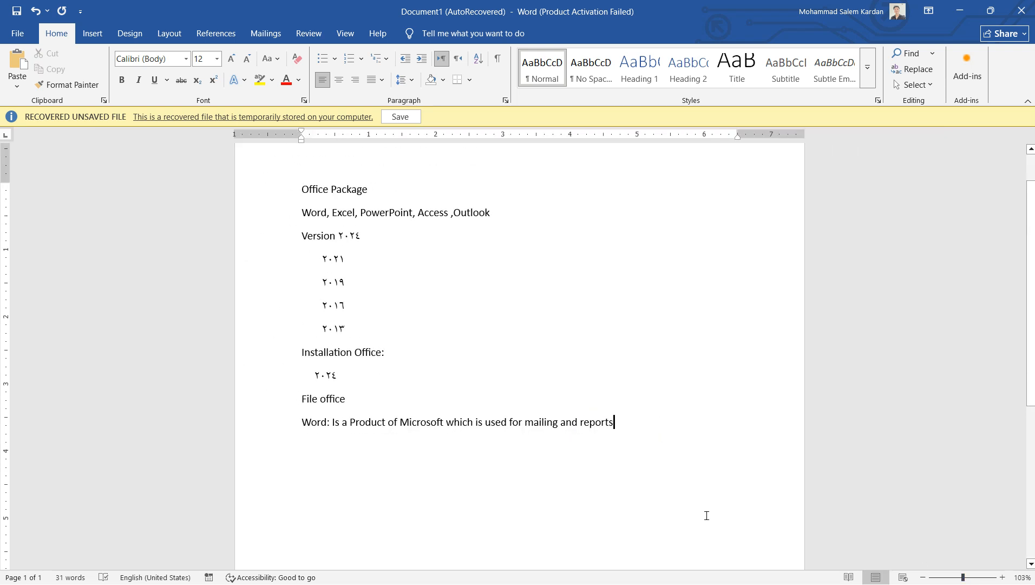
key("Return")
type("Word")
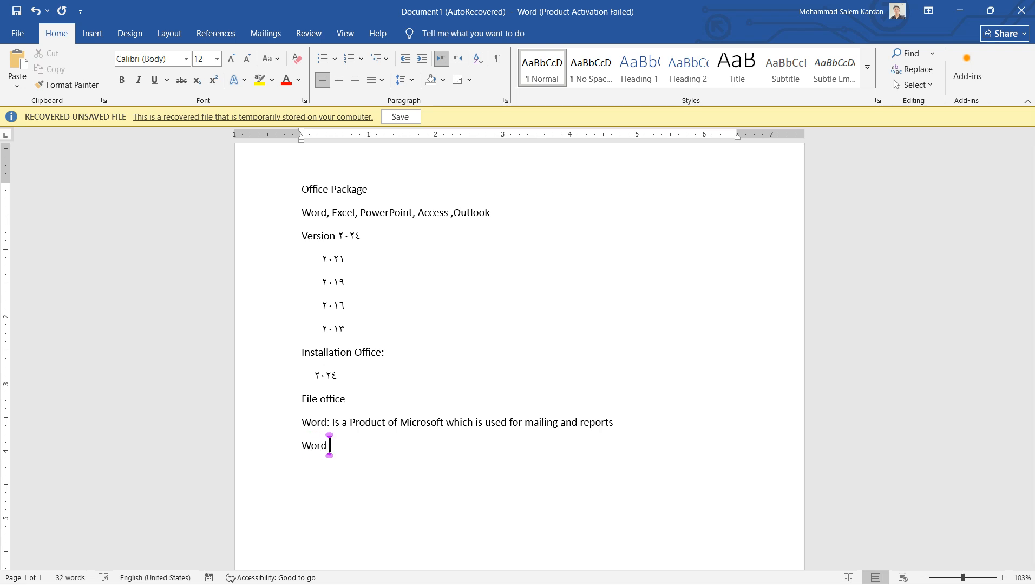
type(" is")
type(" Dic")
type("ide ")
type(":")
key("Return")
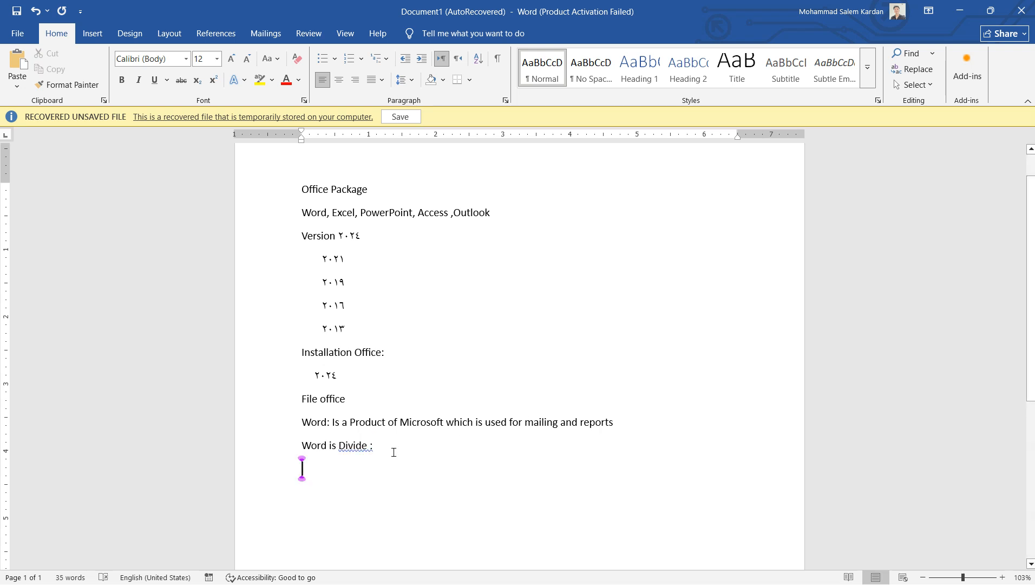
Accept the grammar correction "Divide:" in the last text line and leave an empty line below it.
left_click(363, 446)
right_click(351, 447)
left_click(341, 273)
left_click(373, 444)
key("Return")
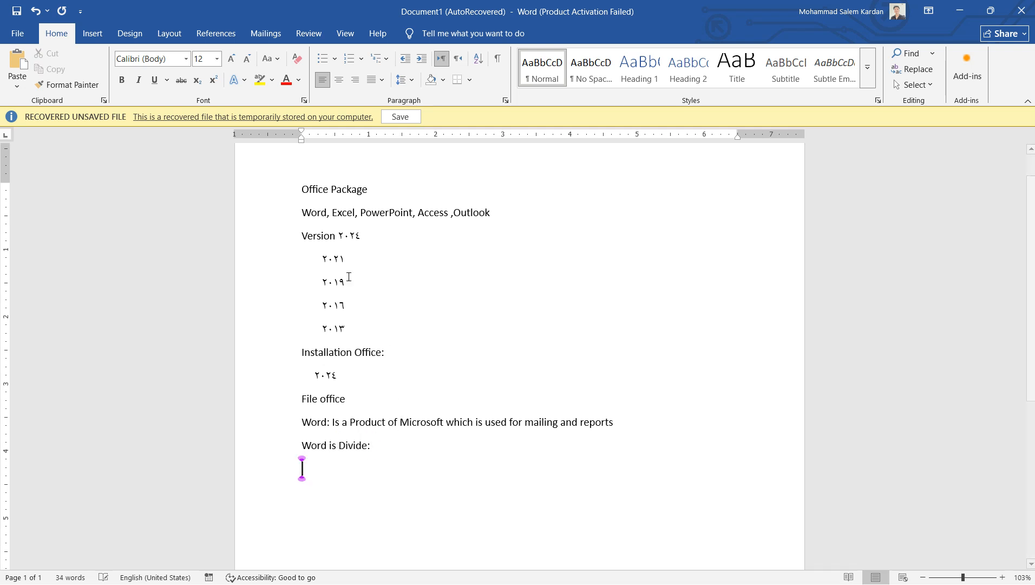
Start a bulleted list under "Word is Divide:" with "Title Bar" as its first item.
left_click(362, 58)
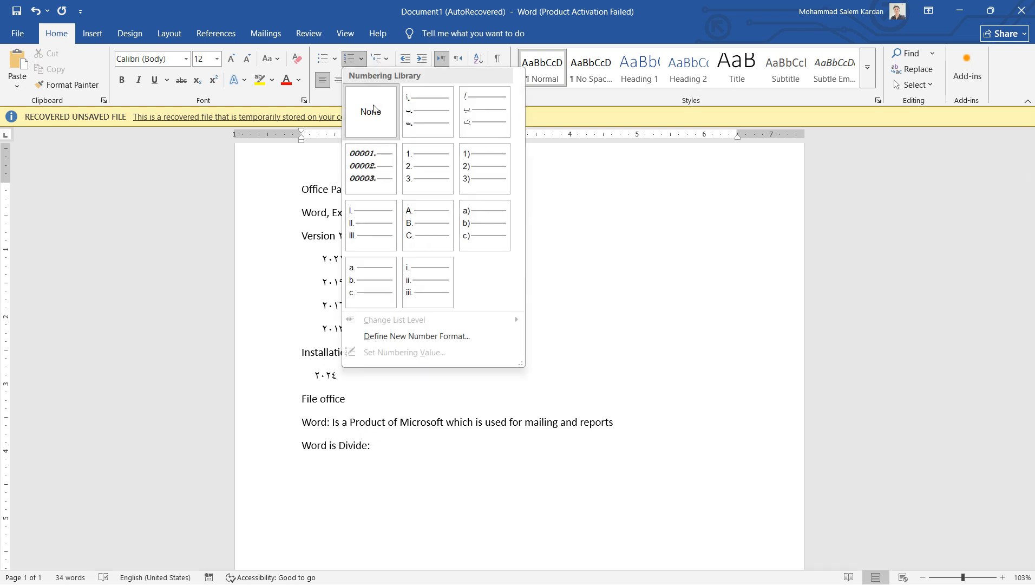
left_click(388, 60)
left_click(388, 60)
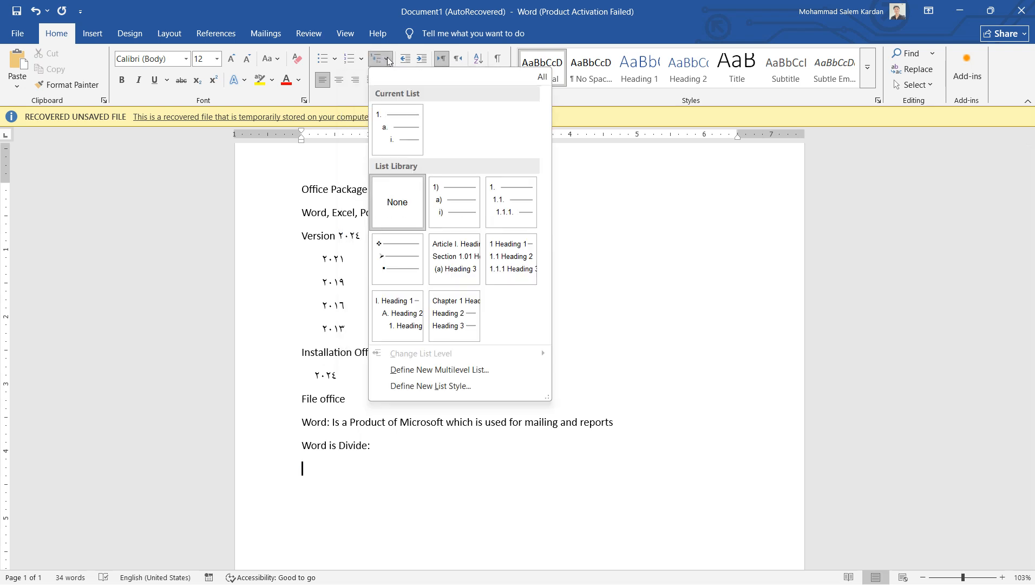
mouse_move(460, 208)
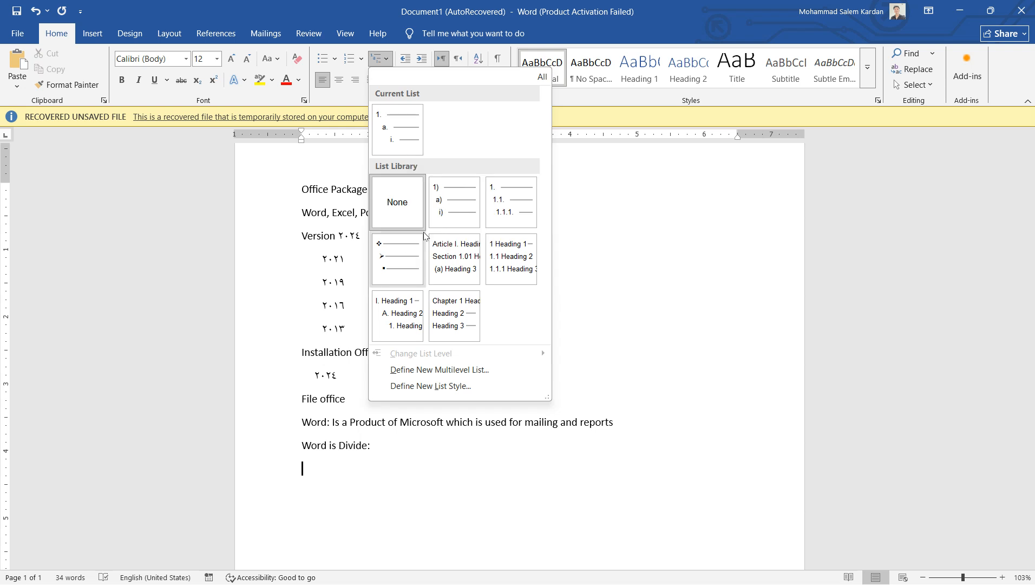
left_click(325, 64)
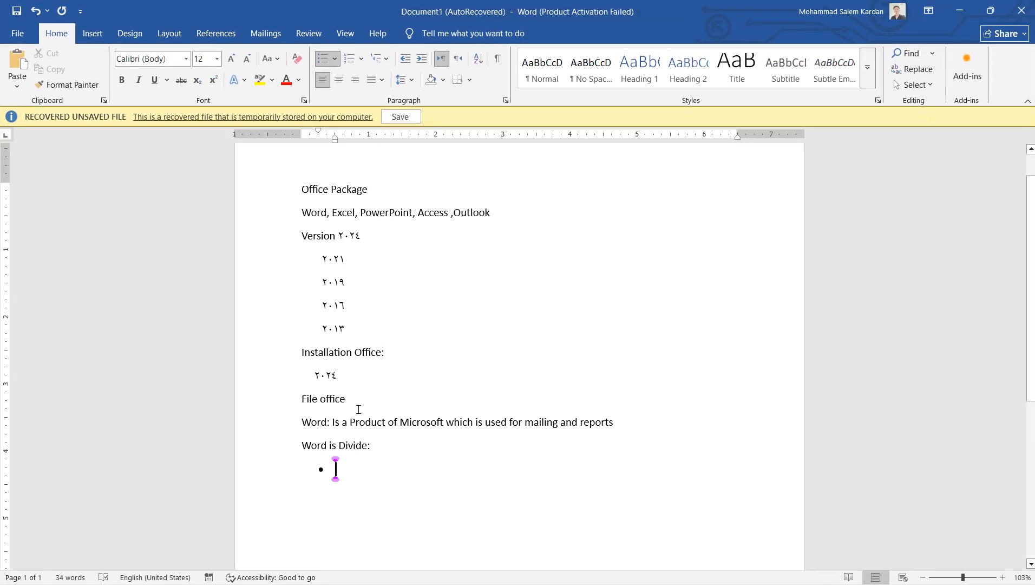
type("Title")
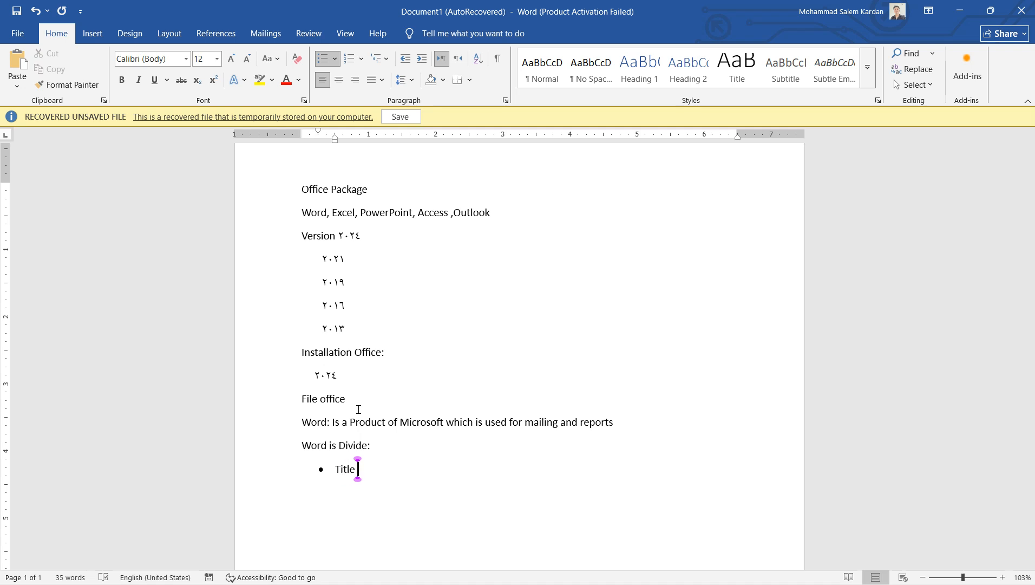
type(" Bar")
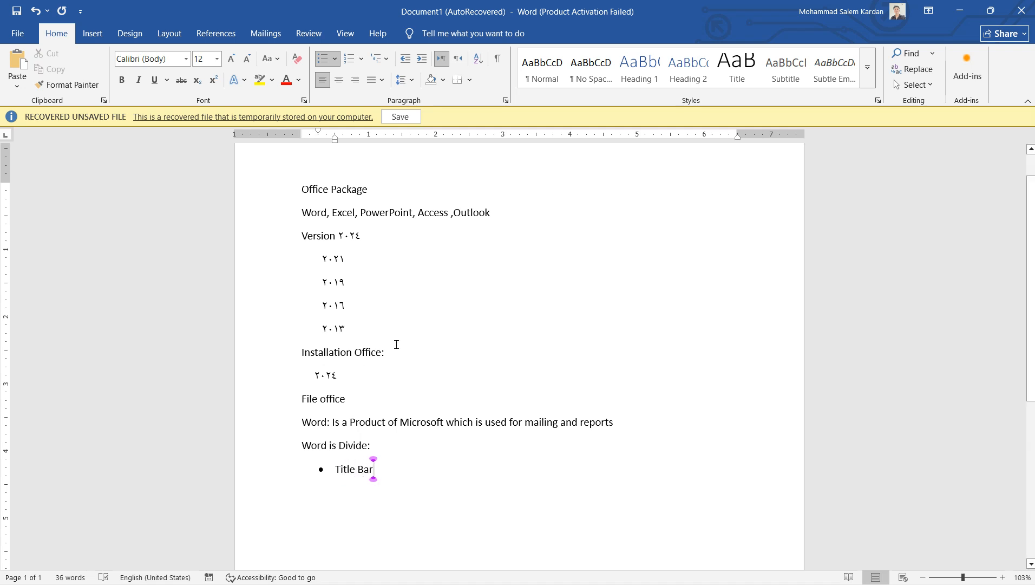
Save the document under the file name "Interduction word" as a Word document.
left_click(18, 33)
left_click(58, 213)
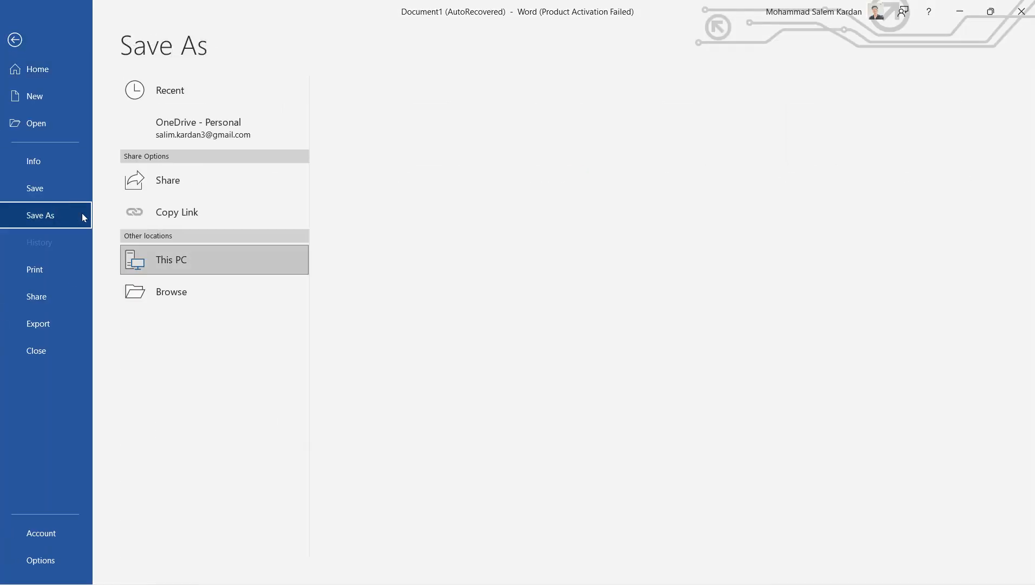
left_click(153, 326)
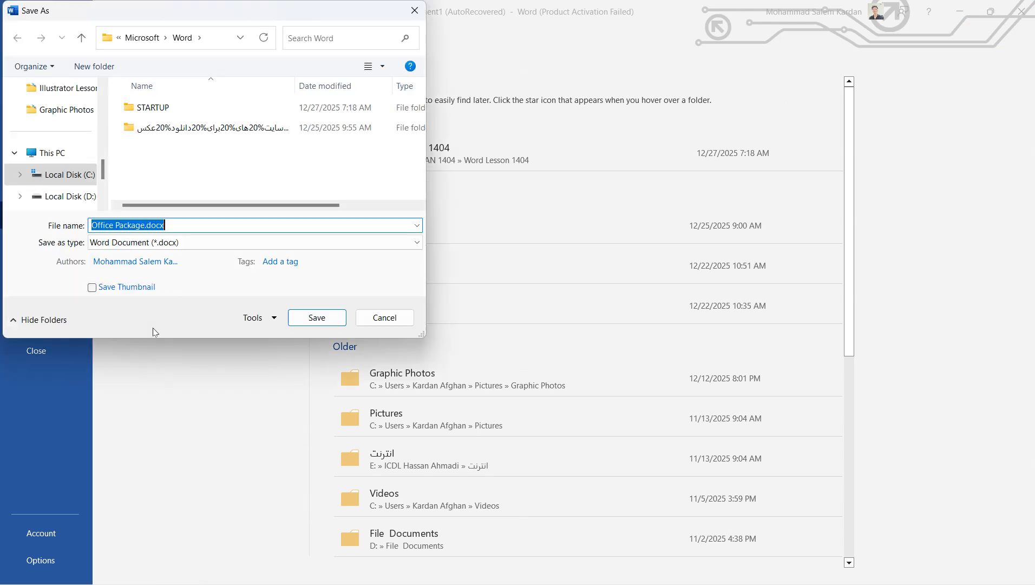
type("Interd")
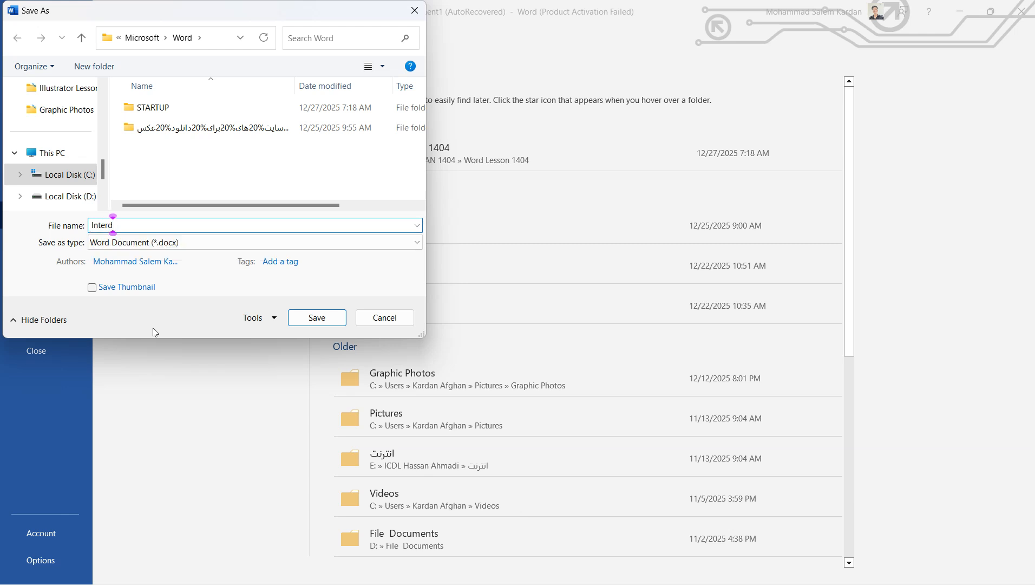
type("uction word")
key("Return")
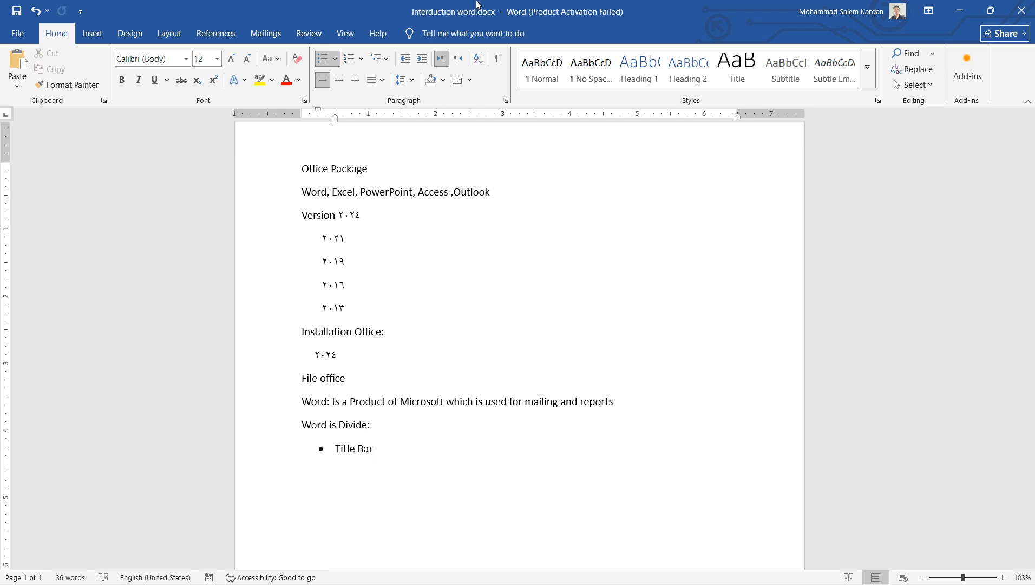
Add "Caption Button" as the second bullet, below "Title Bar".
key("Return")
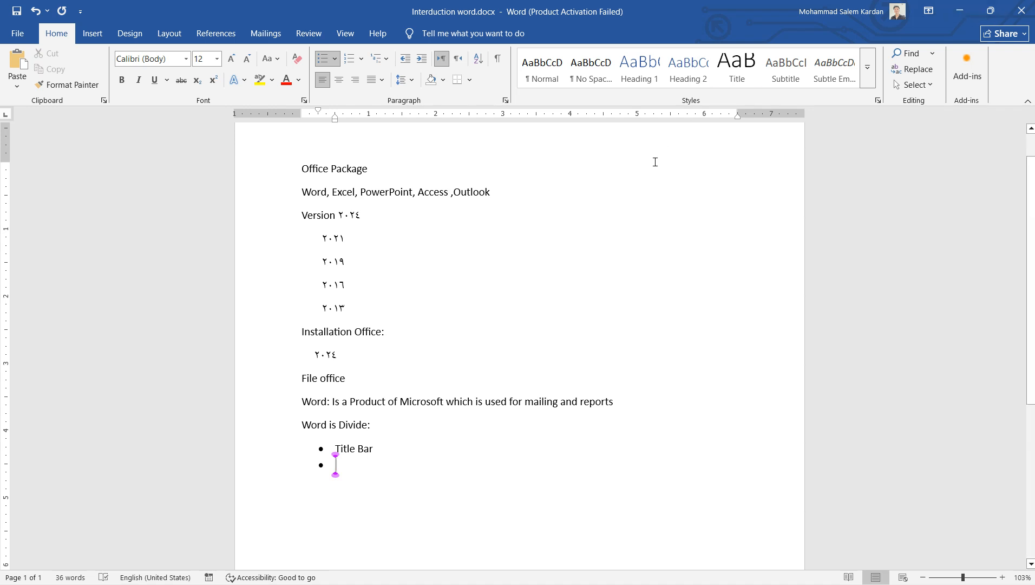
type("Cap")
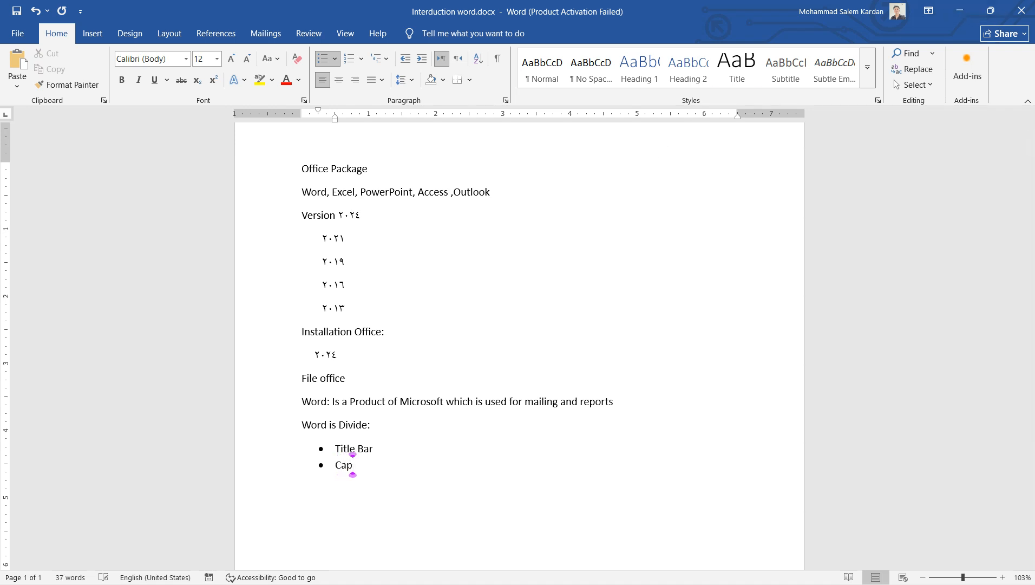
type("tion Button")
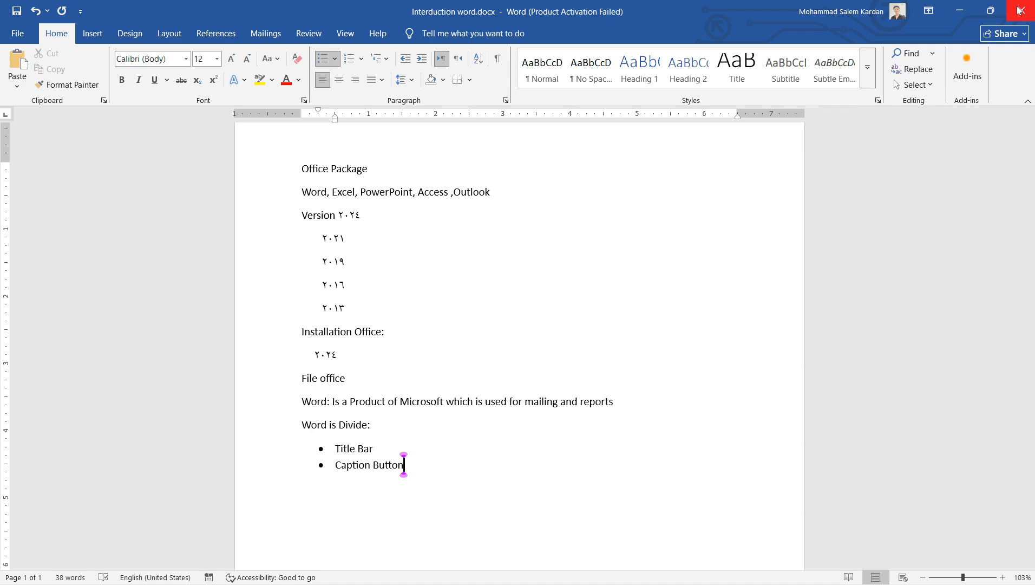
Demonstrate the caption buttons by restoring down and maximizing the Word window, and minimizing and reopening it.
left_click(989, 12)
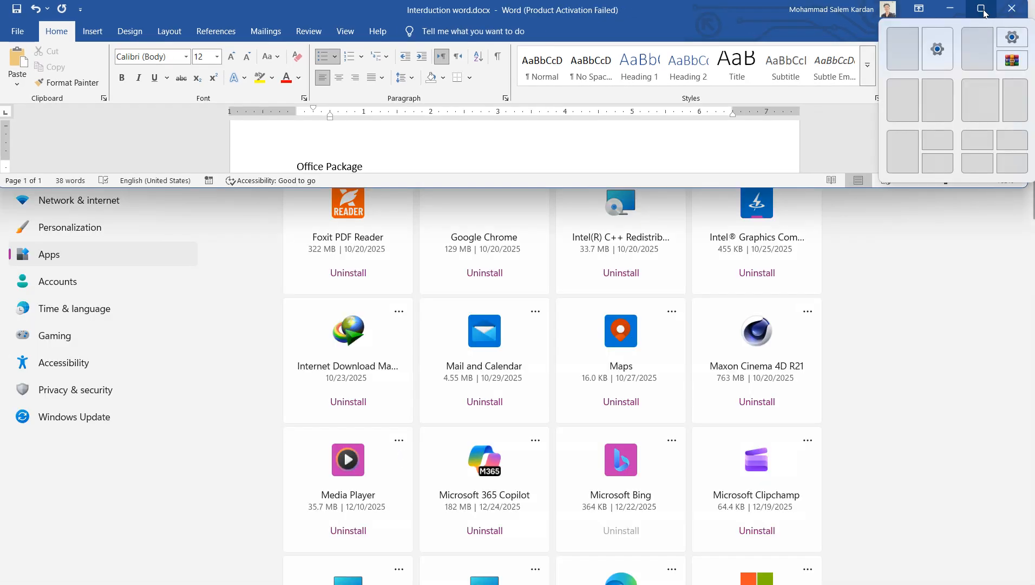
left_click(987, 12)
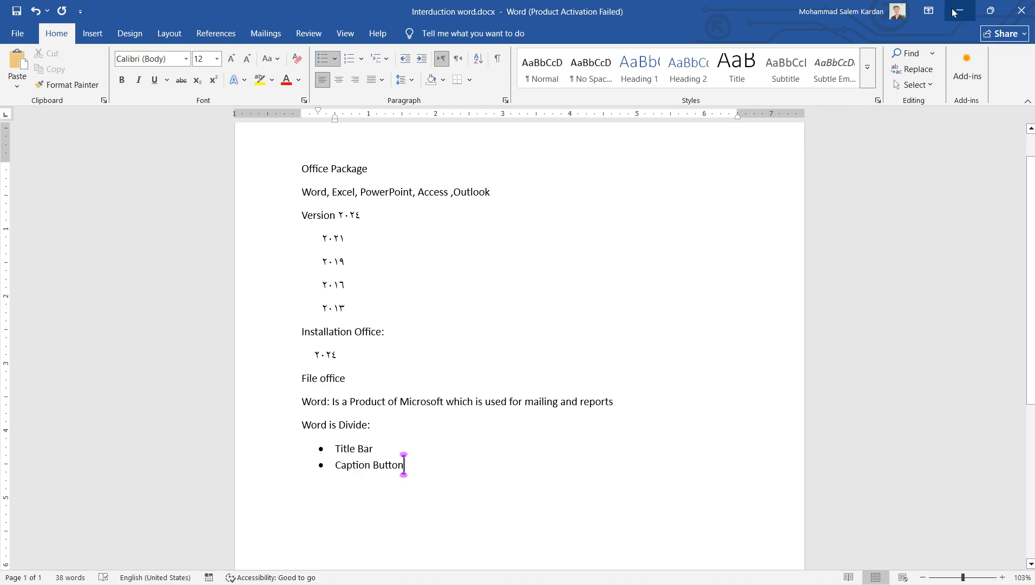
left_click(958, 11)
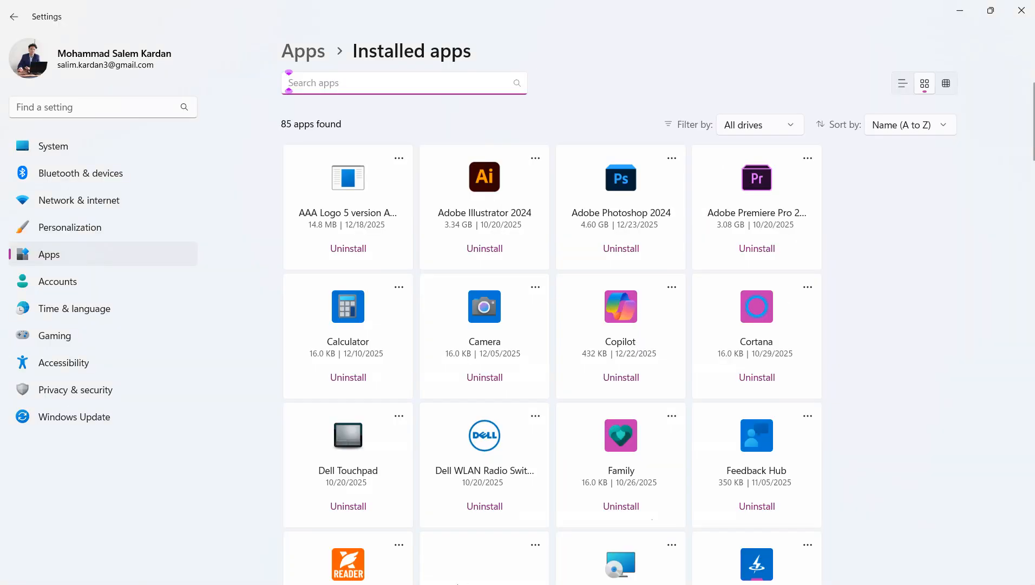
key("super")
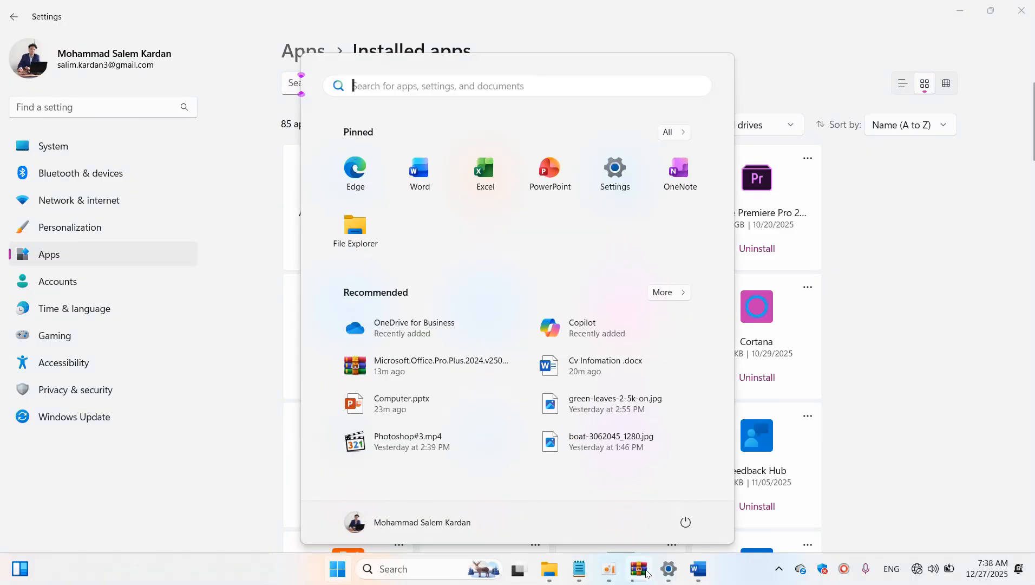
left_click(699, 568)
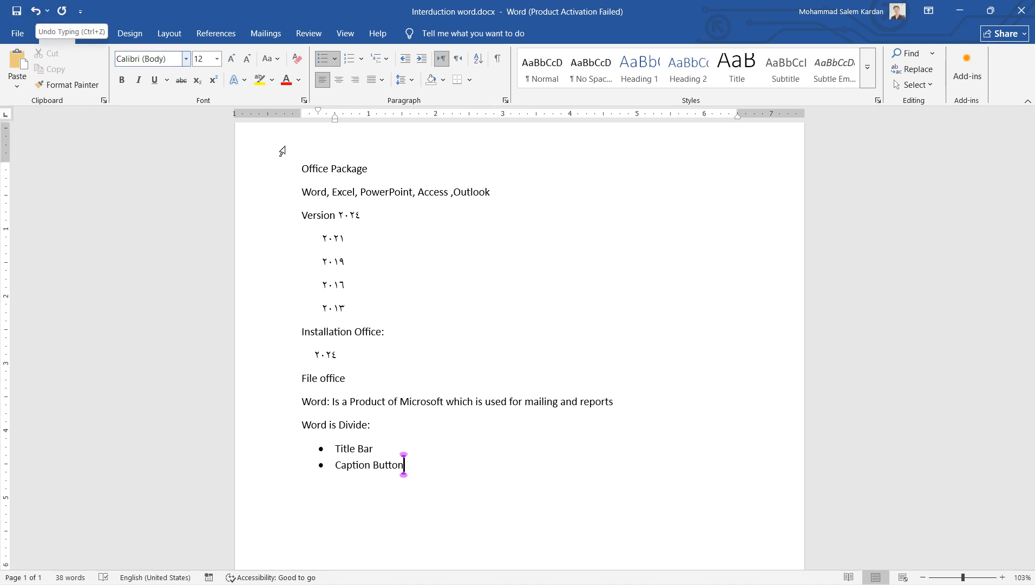
Add a third bullet below "Caption Button", enter "sss" and undo it, and enter "Quick Access Bar" instead.
key("Return")
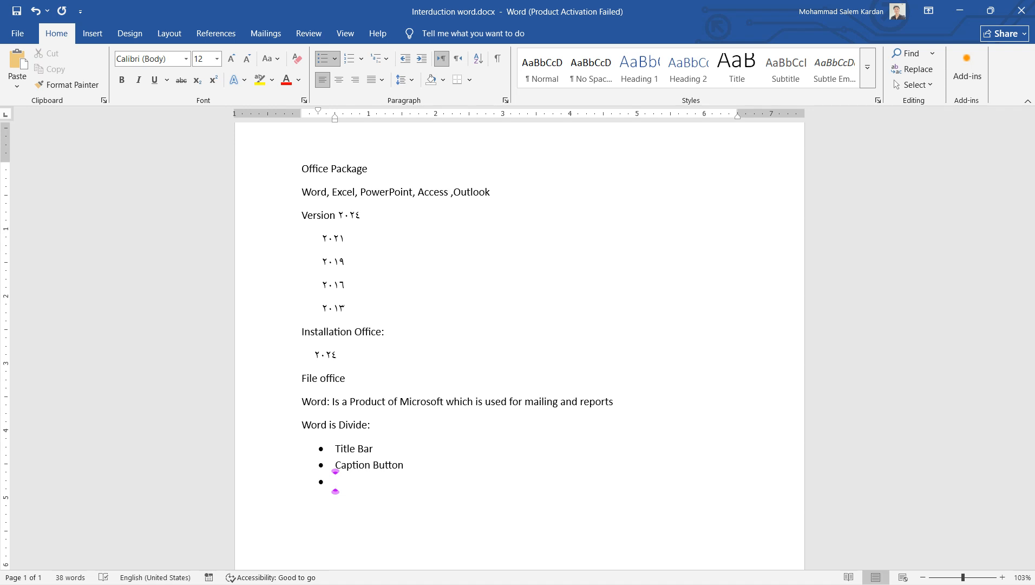
type("sss")
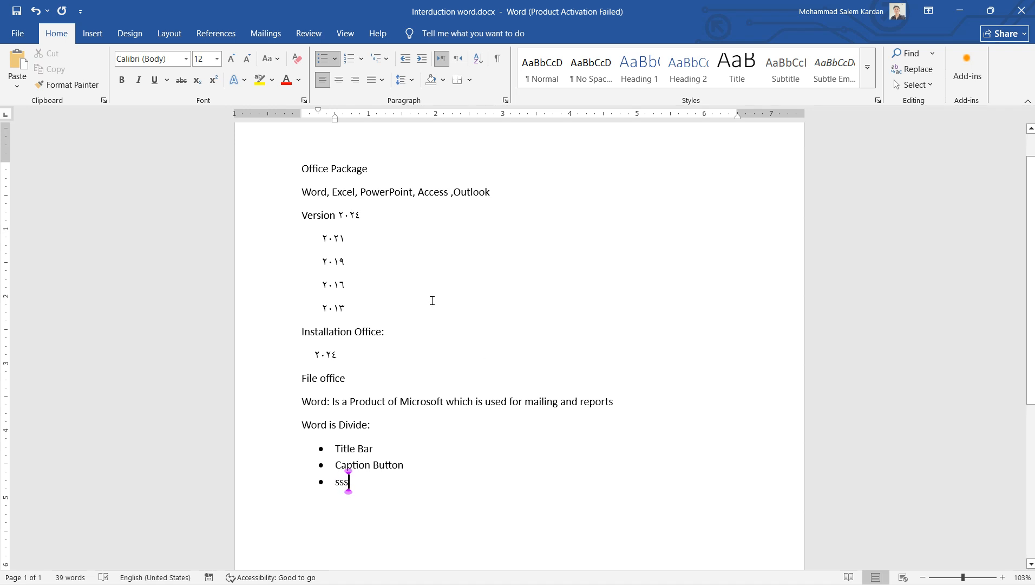
left_click(36, 10)
type("Q")
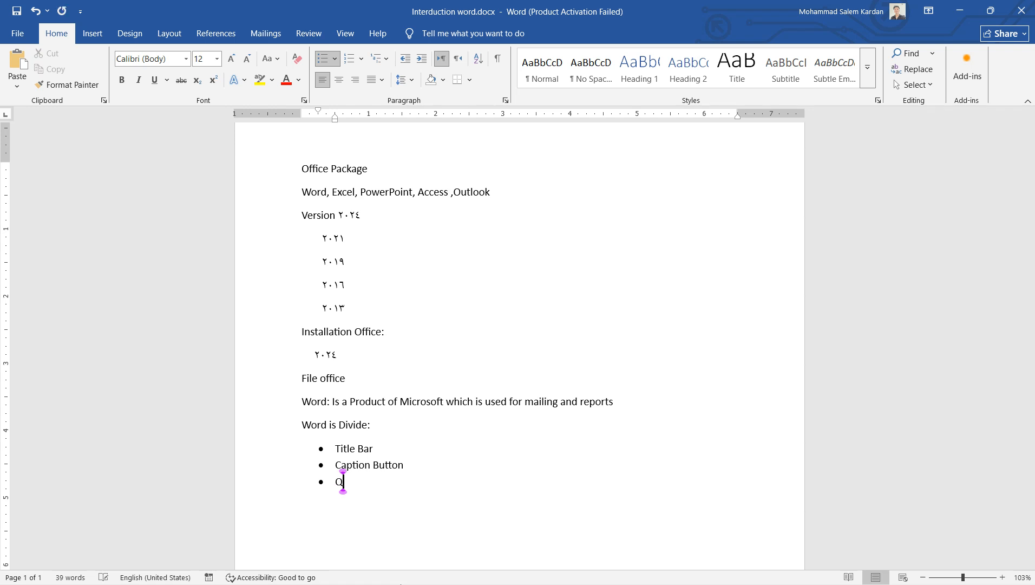
type("uick Access Bar")
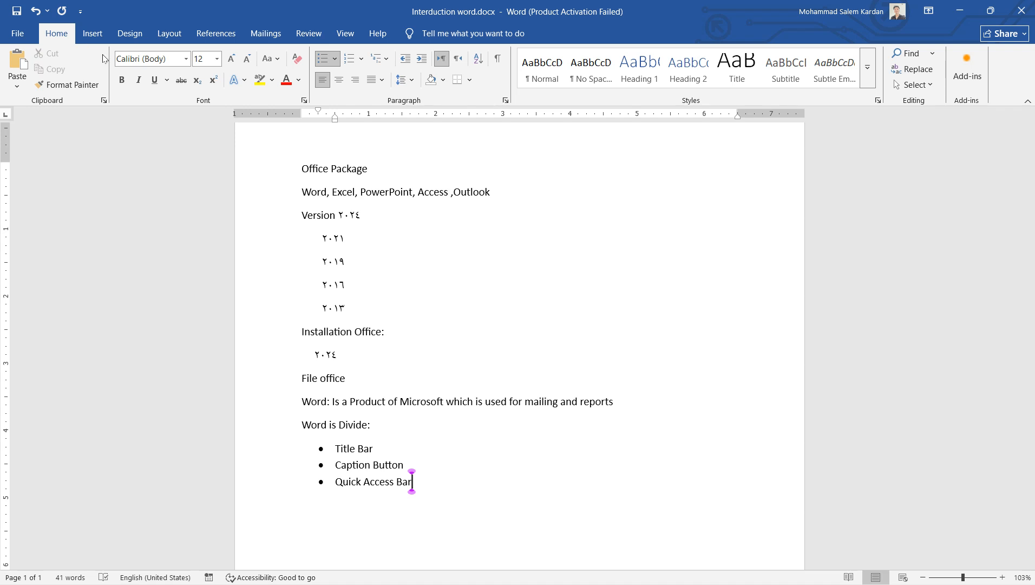
Start a fourth bullet and demonstrate the menu bar by showing the Insert, Design, Layout, Mailings, Review and View commands, returning to Home.
key("Return")
left_click(24, 37)
left_click(20, 40)
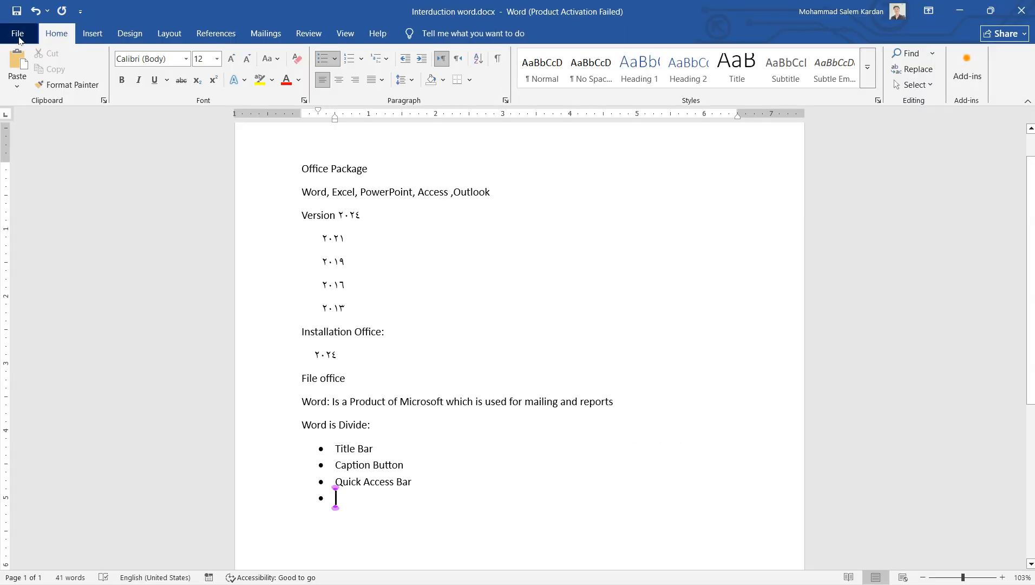
left_click(20, 41)
left_click(18, 41)
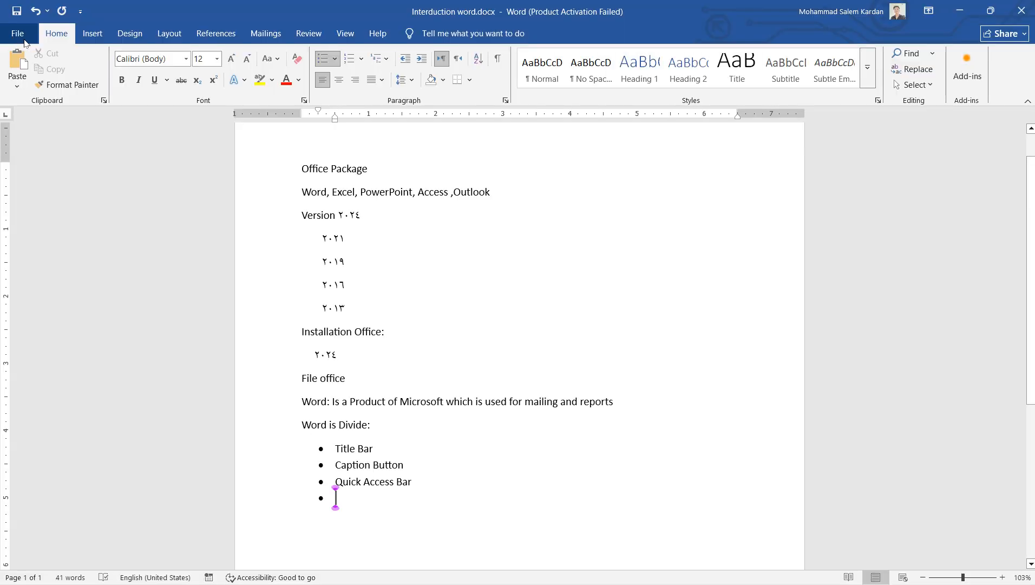
left_click(98, 34)
left_click(122, 34)
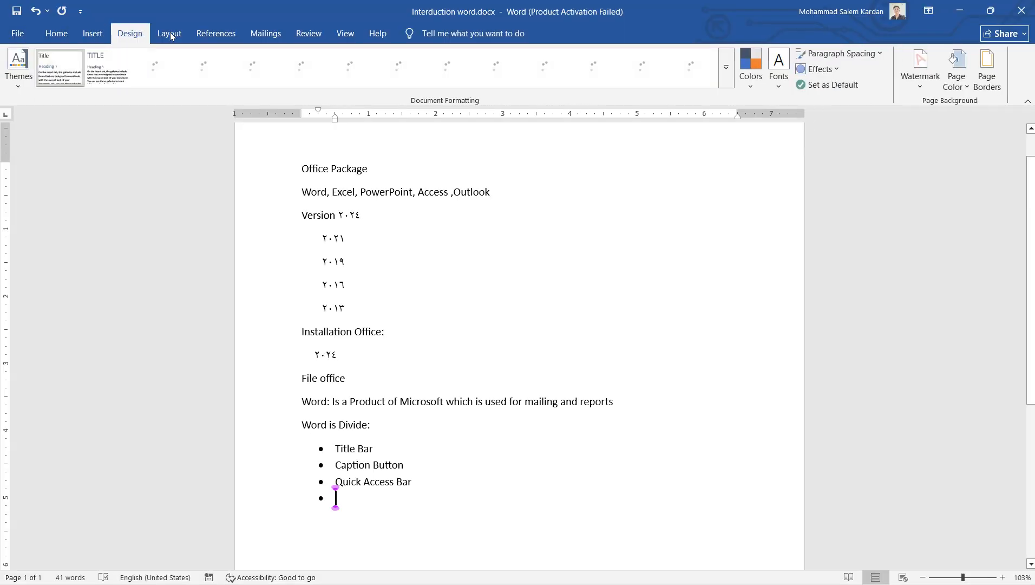
left_click(169, 33)
left_click(265, 34)
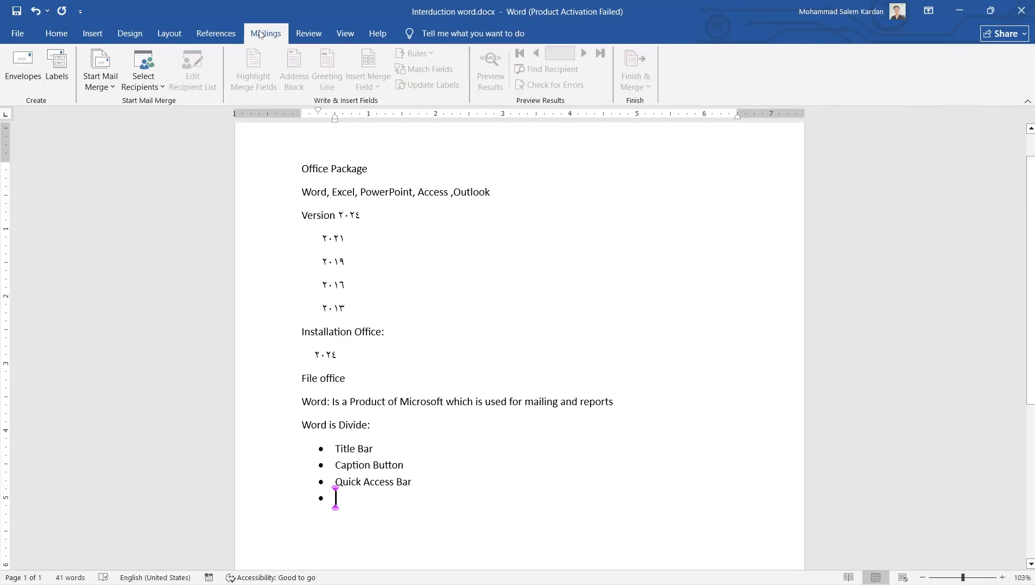
left_click(310, 33)
left_click(345, 33)
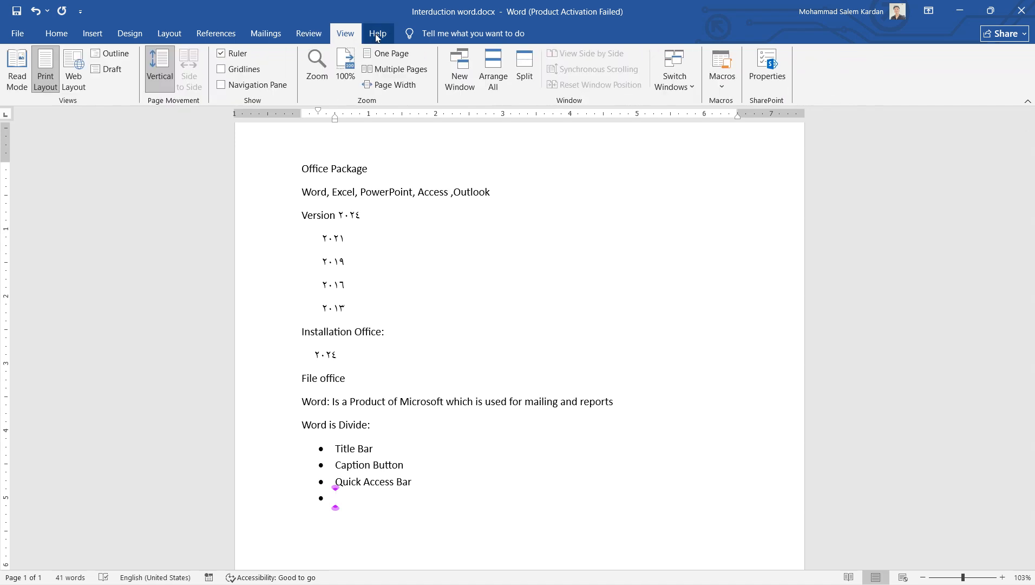
left_click(59, 34)
Enter "Menu Bar" as the fourth bullet and start an empty bullet below it.
type("M")
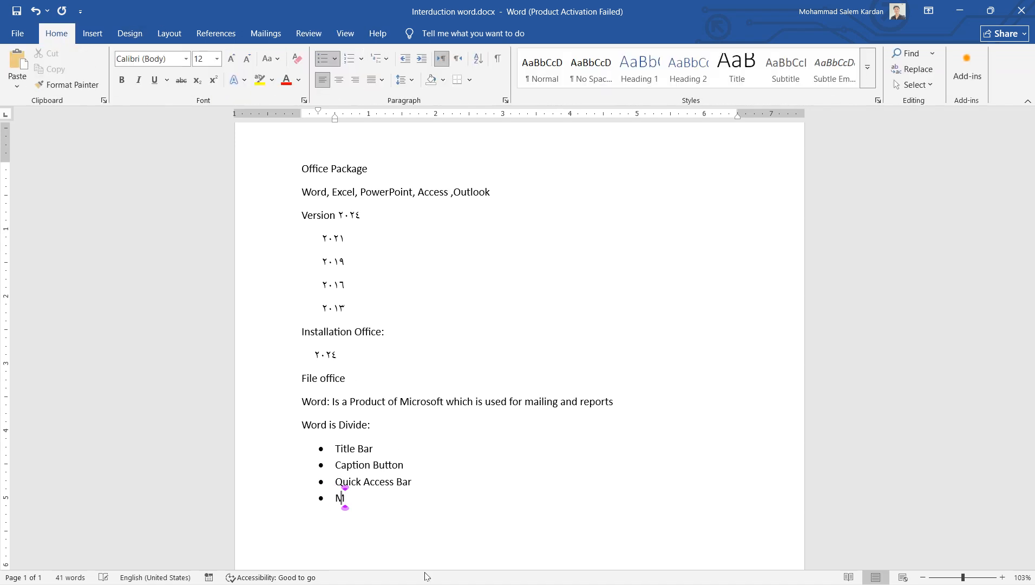
type("enu Bar")
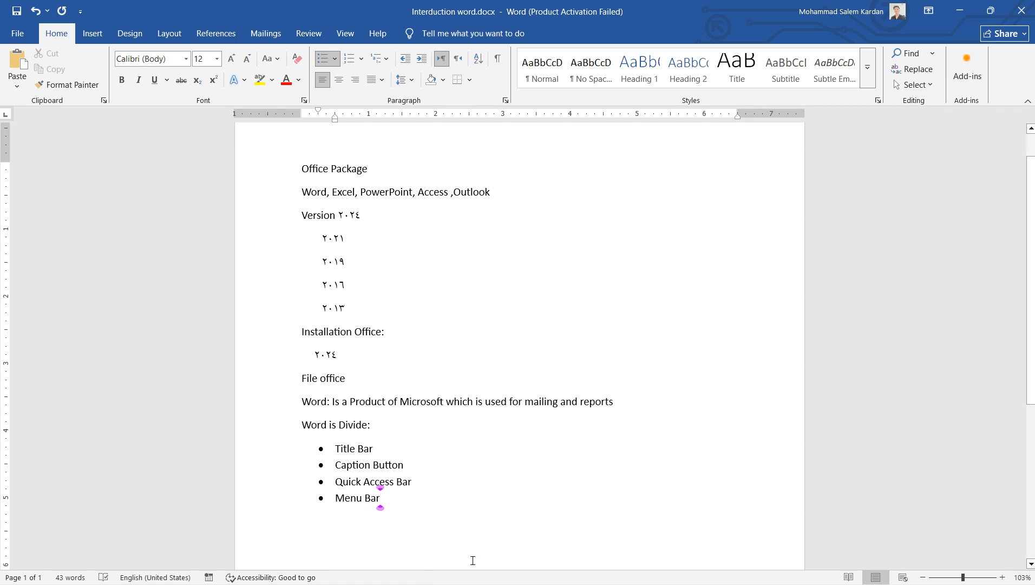
key("Return")
Demonstrate the ruler on the empty fifth bullet by increasing its hanging indent and adding a tab stop, and remove its bullet.
left_click_drag(336, 117, 349, 119)
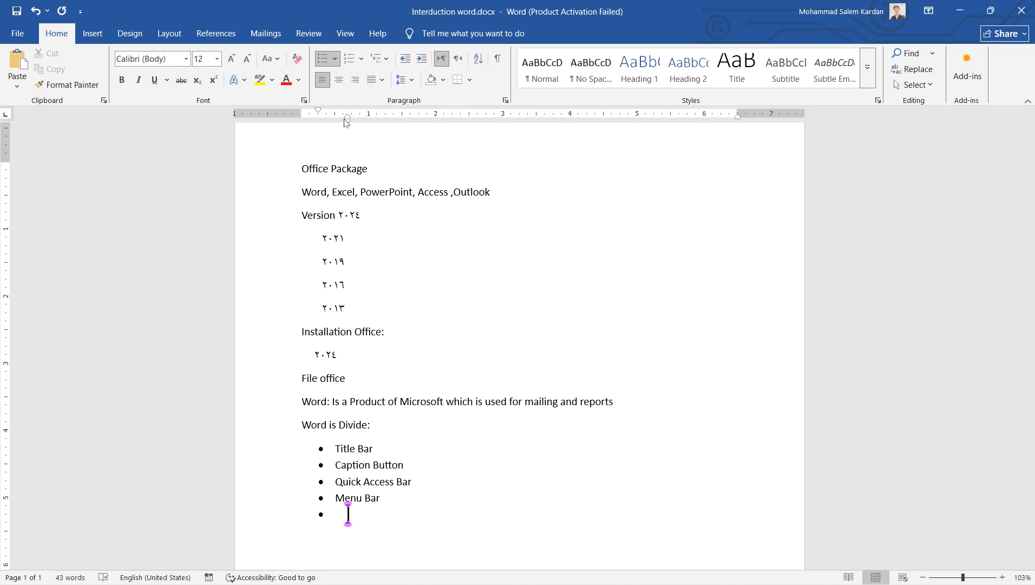
left_click(323, 118)
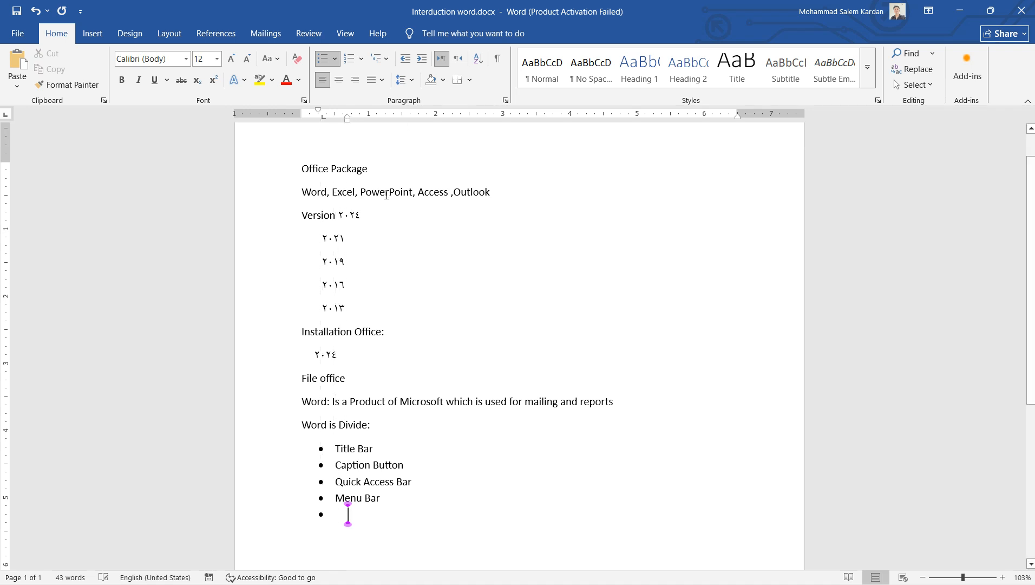
mouse_move(347, 119)
left_mouse_down()
mouse_move(320, 125)
mouse_move(350, 128)
left_mouse_up()
key("BackSpace")
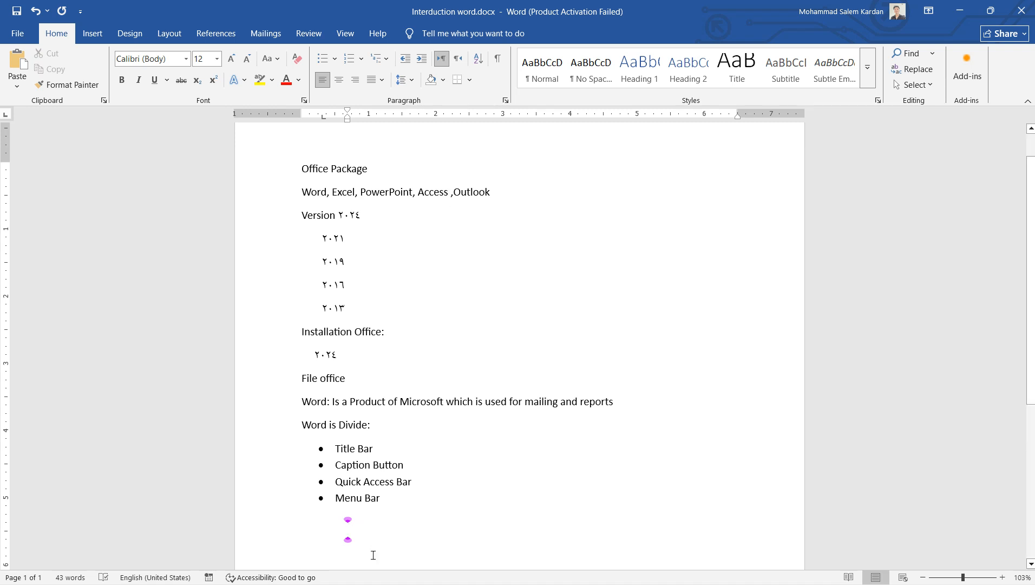
Add "Ruler" as the fifth bullet, directly below "Menu Bar".
left_click(392, 502)
key("Return")
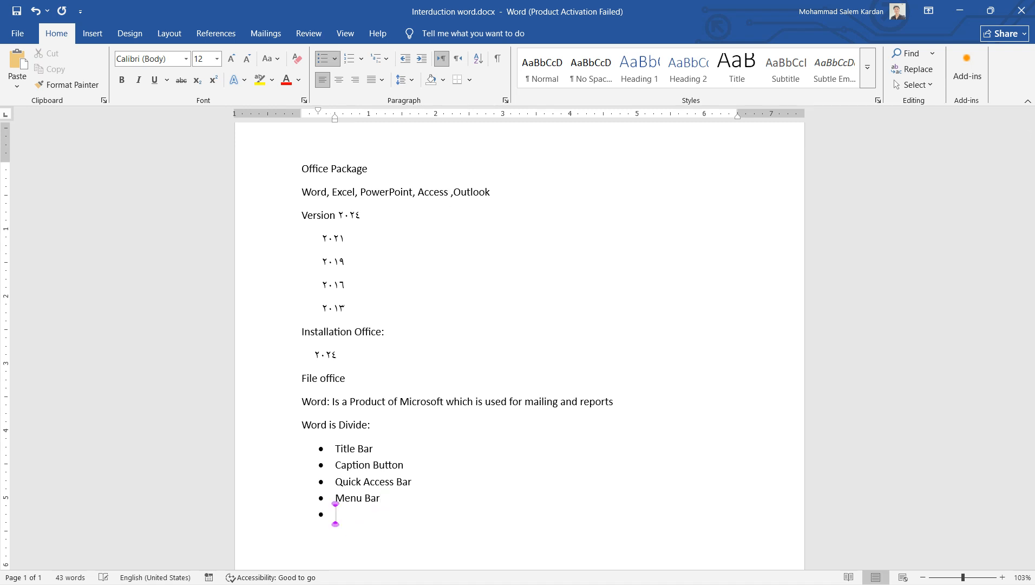
type("Ruler")
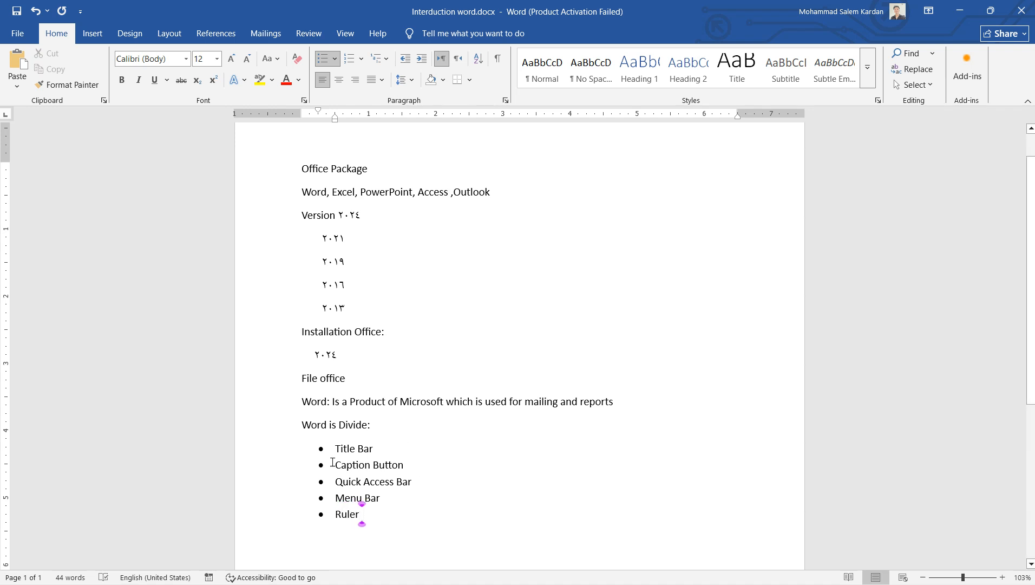
Demonstrate the ruler's display setting by hiding the rulers and showing them again.
left_click(341, 34)
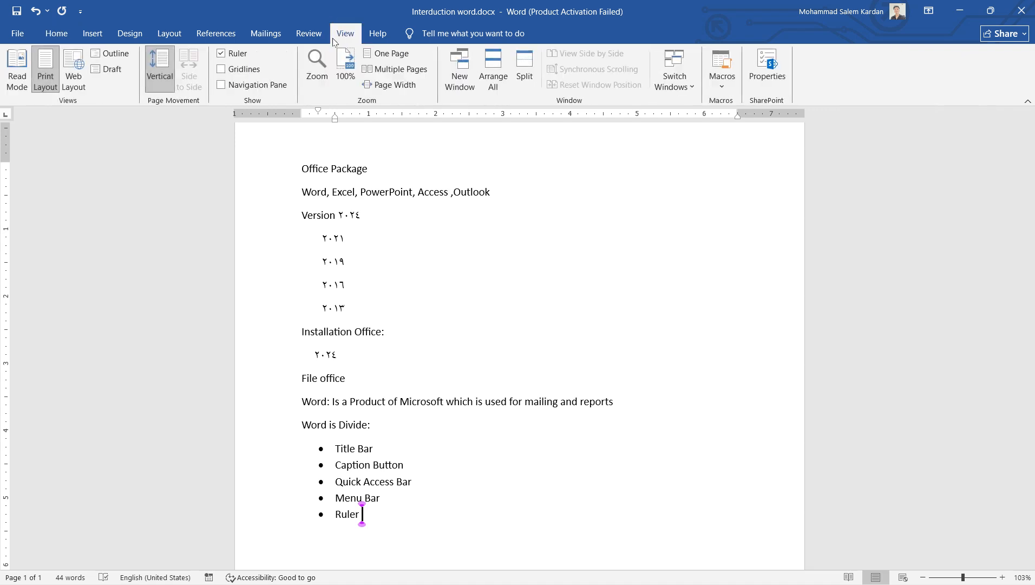
left_click(221, 54)
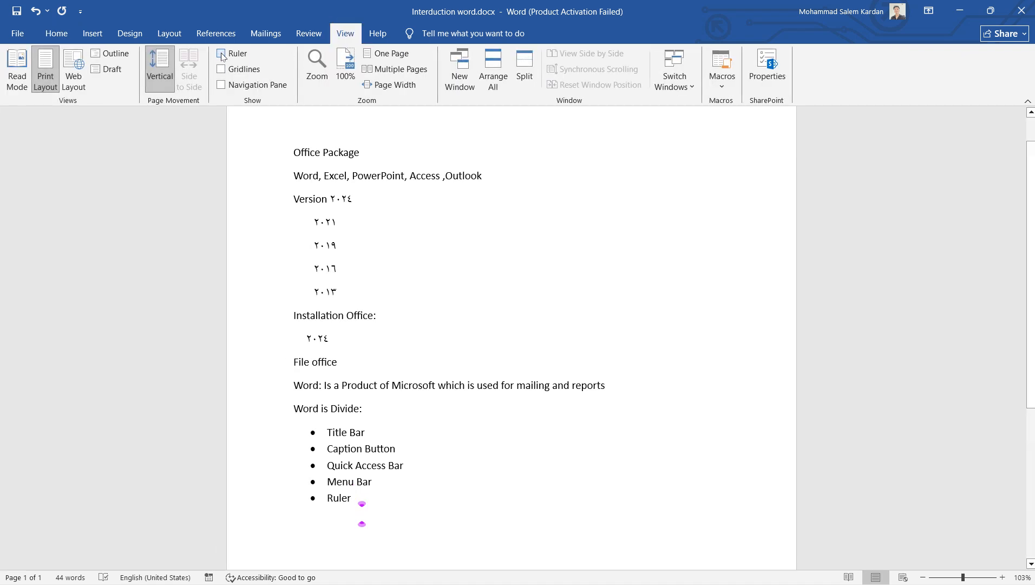
left_click(222, 53)
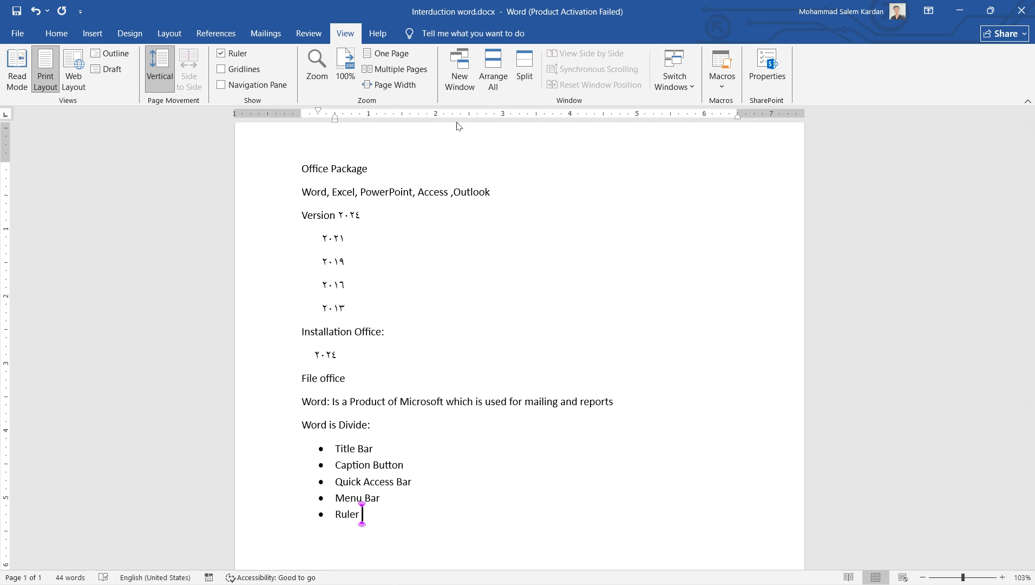
Extend the fifth bullet to read "Horizontal Ruler", correcting the spelling of "Horizontal" with the suggested word.
left_click(332, 518)
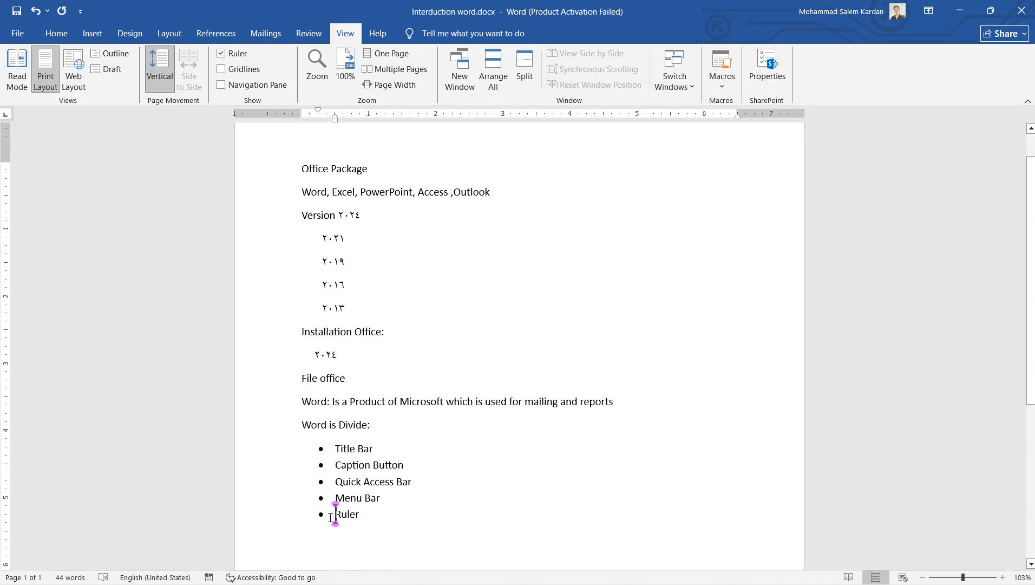
type("Hors")
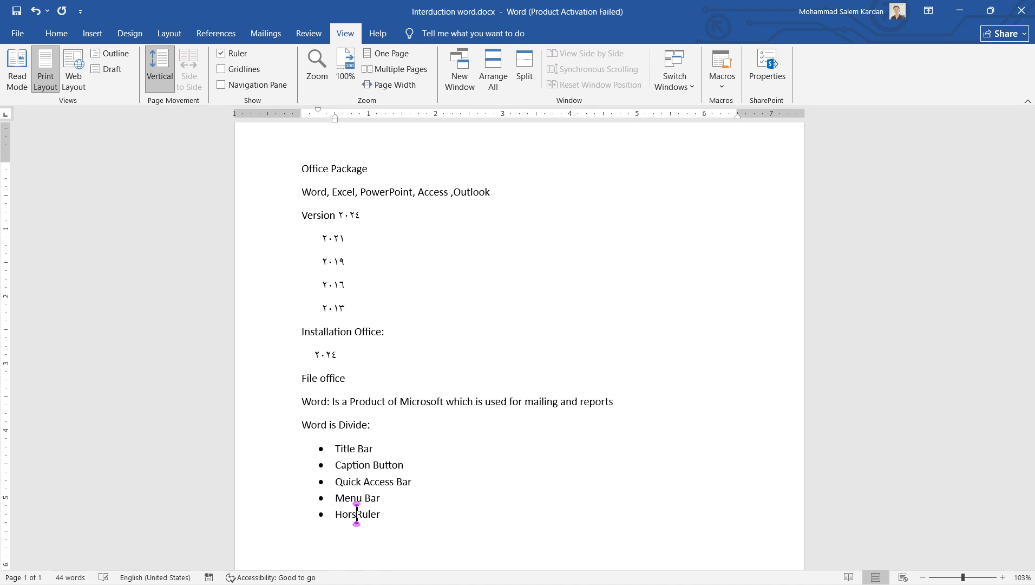
key("BackSpace")
type("zini")
key("BackSpace")
type("ontal")
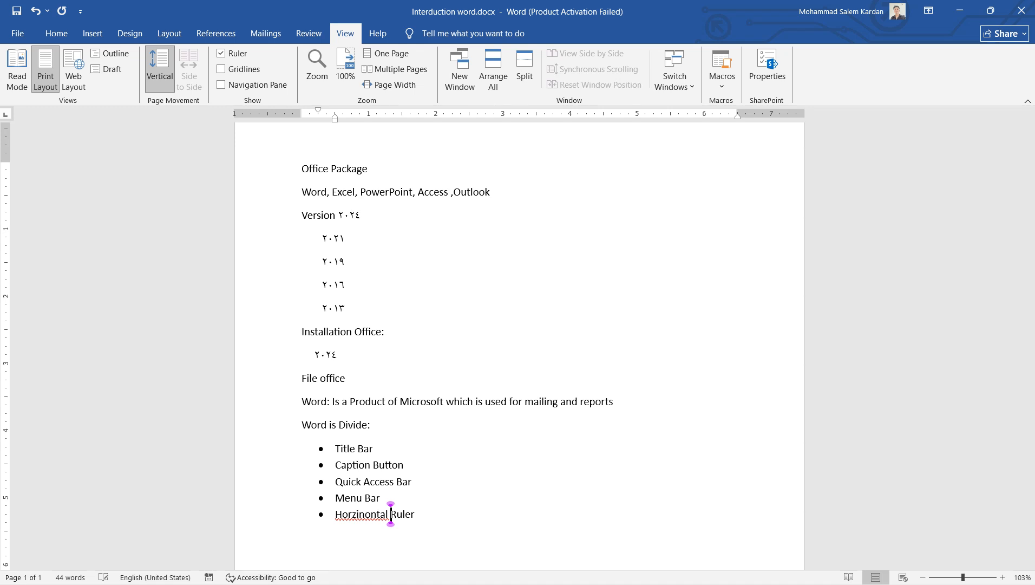
right_click(366, 513)
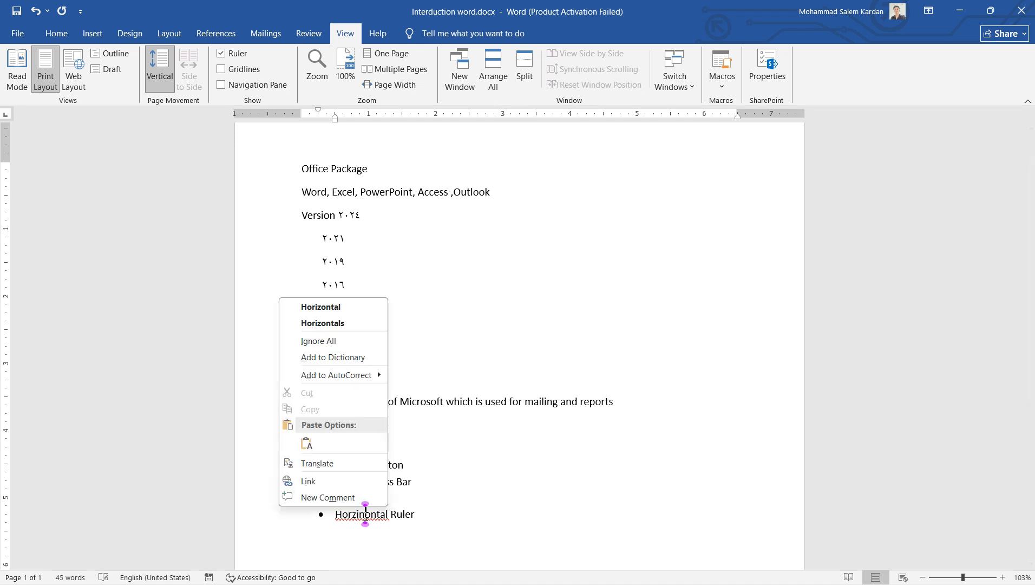
left_click(348, 307)
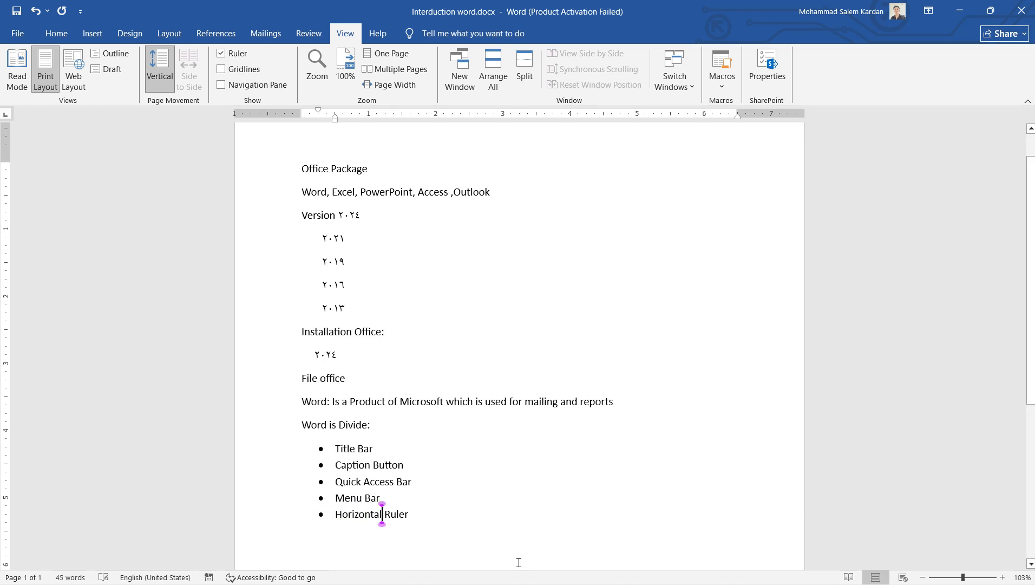
Add "Vertical Ruler" as the sixth bullet and start an empty bullet below it.
left_click(424, 522)
key("Return")
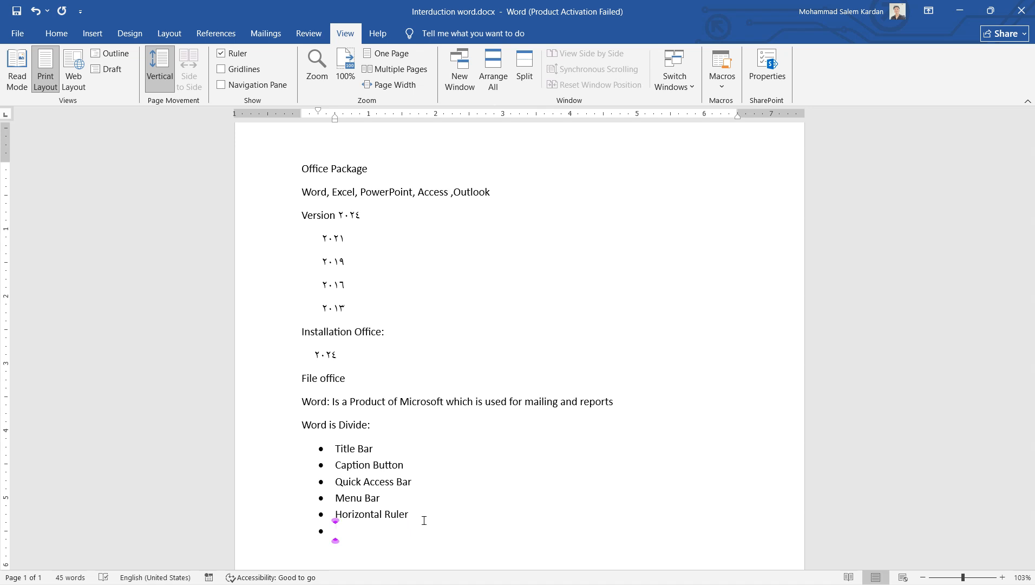
type("Vertical Ruler")
key("Return")
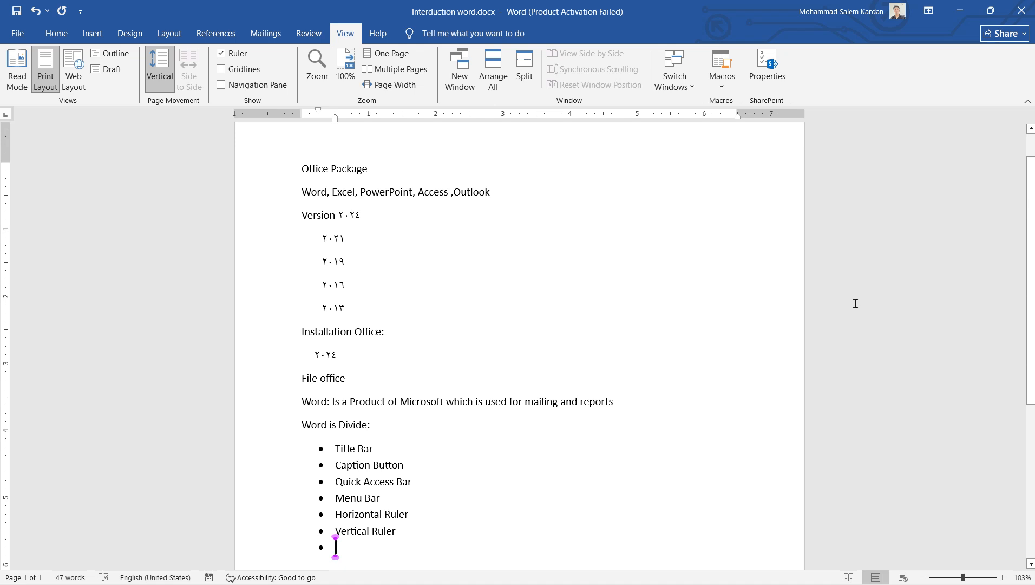
Demonstrate the vertical scroll bar by moving up and down through the page several times.
scroll(1005, 240, "down", 5)
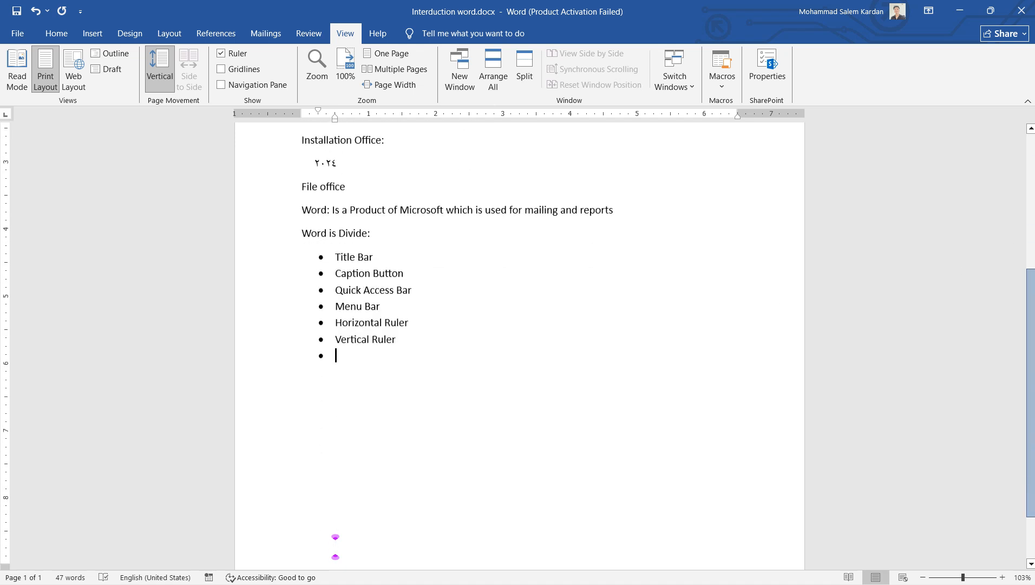
scroll(1029, 376, "up", 6)
scroll(1029, 376, "down", 9)
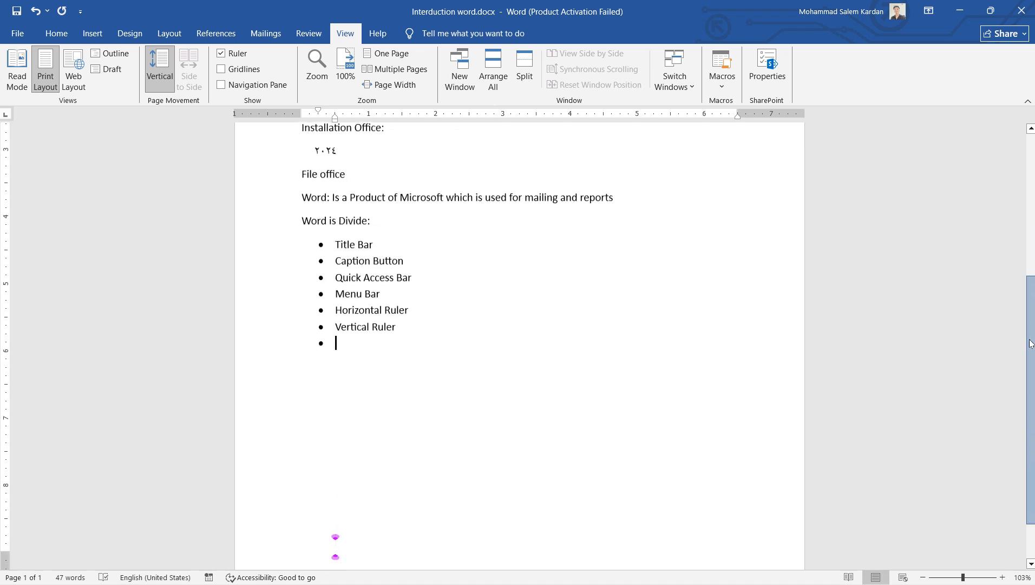
scroll(1029, 377, "up", 8)
scroll(1029, 377, "down", 8)
scroll(1029, 376, "up", 6)
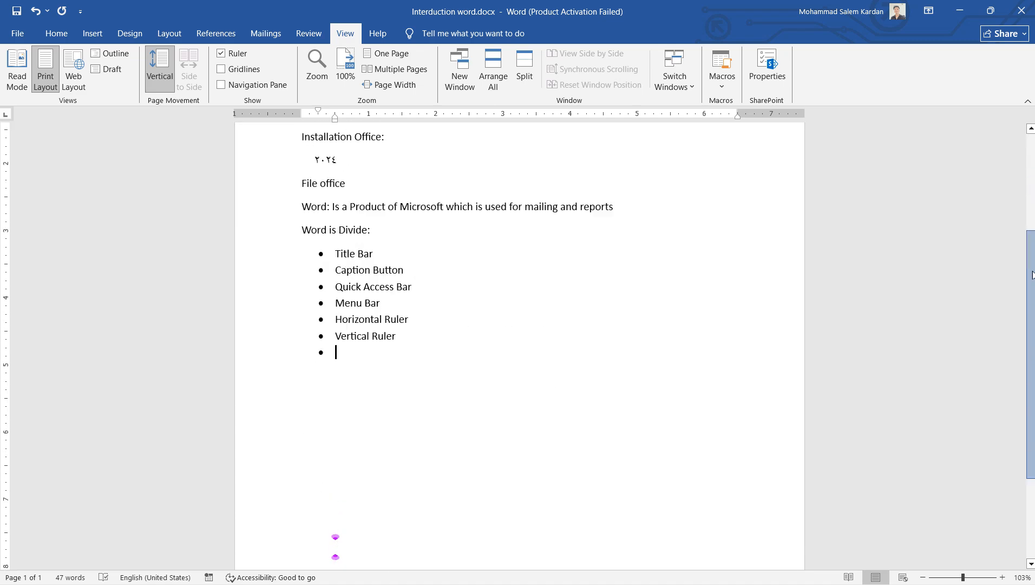
scroll(1032, 241, "down", 4)
scroll(1031, 242, "up", 6)
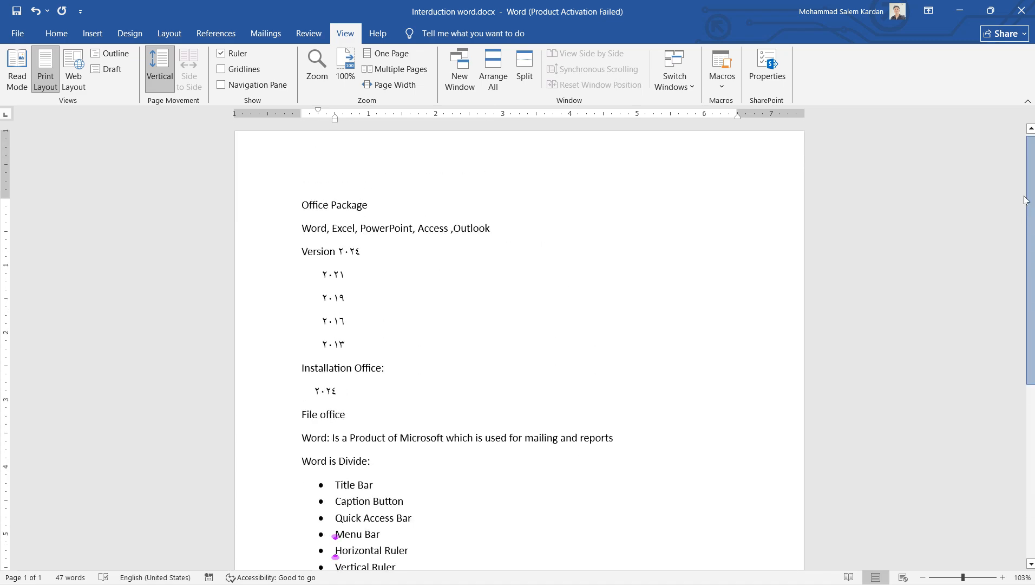
scroll(1031, 241, "down", 2)
scroll(1032, 241, "up", 2)
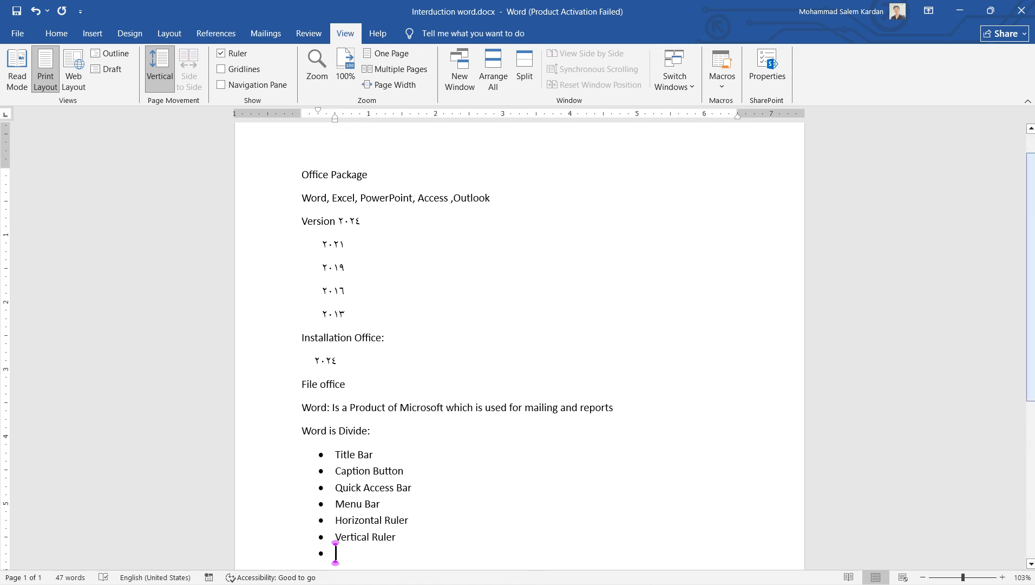
scroll(623, 447, "down", 6)
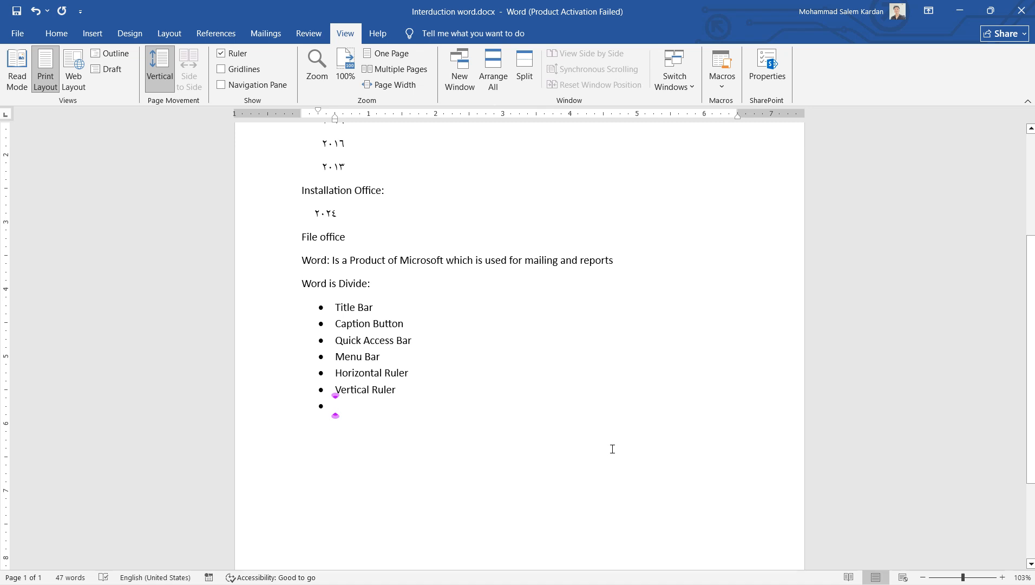
Enter "Vertical Scroolbar" as the seventh bullet and move the cursor to the line below it.
type("Sc")
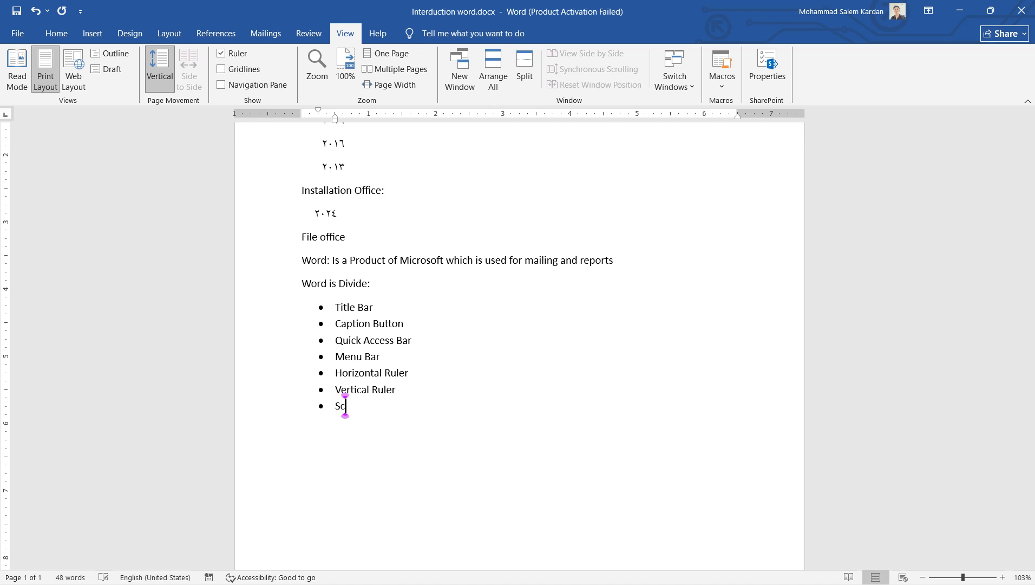
type("roolbar")
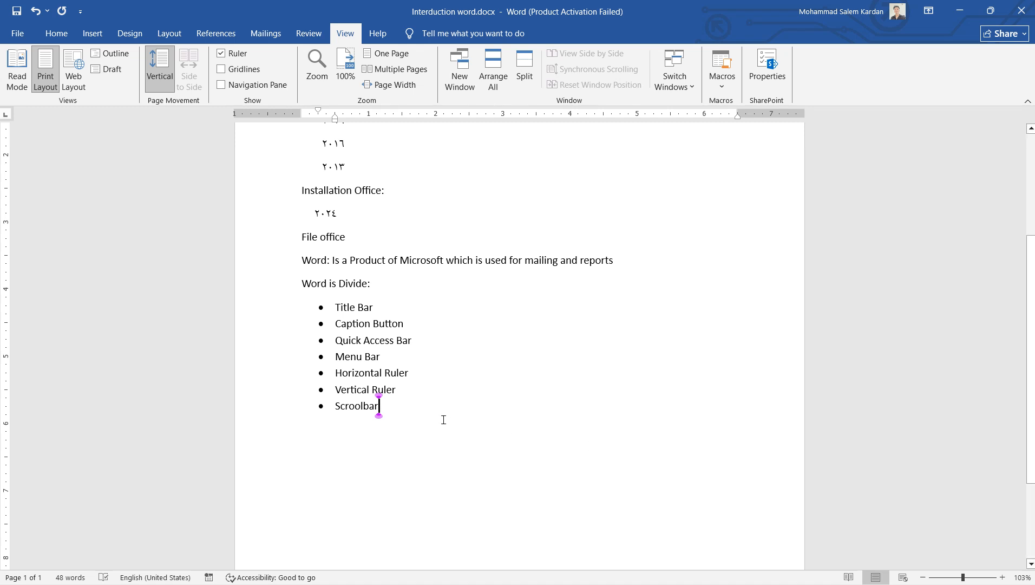
left_click(336, 405)
type("Ver")
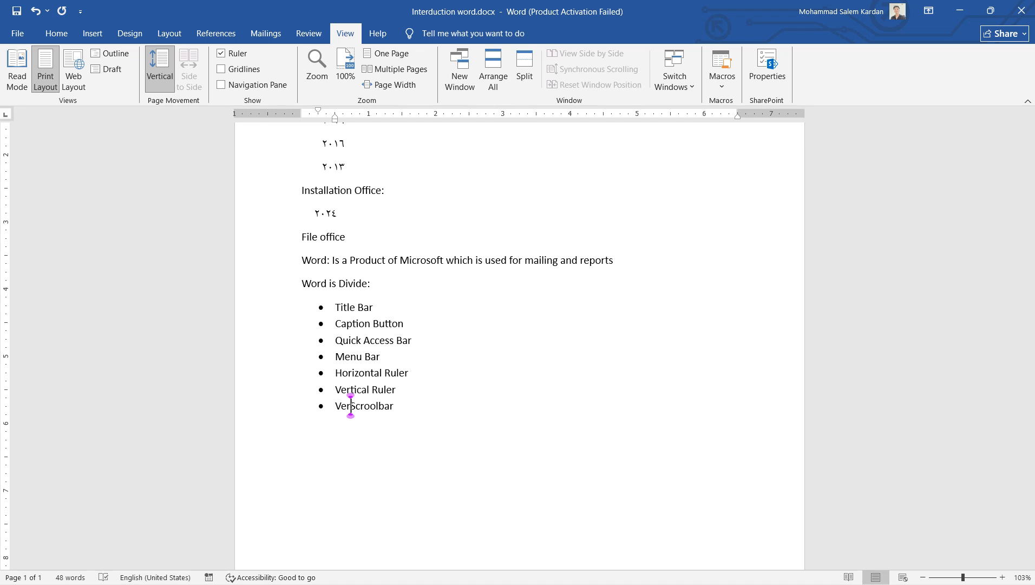
type("tival")
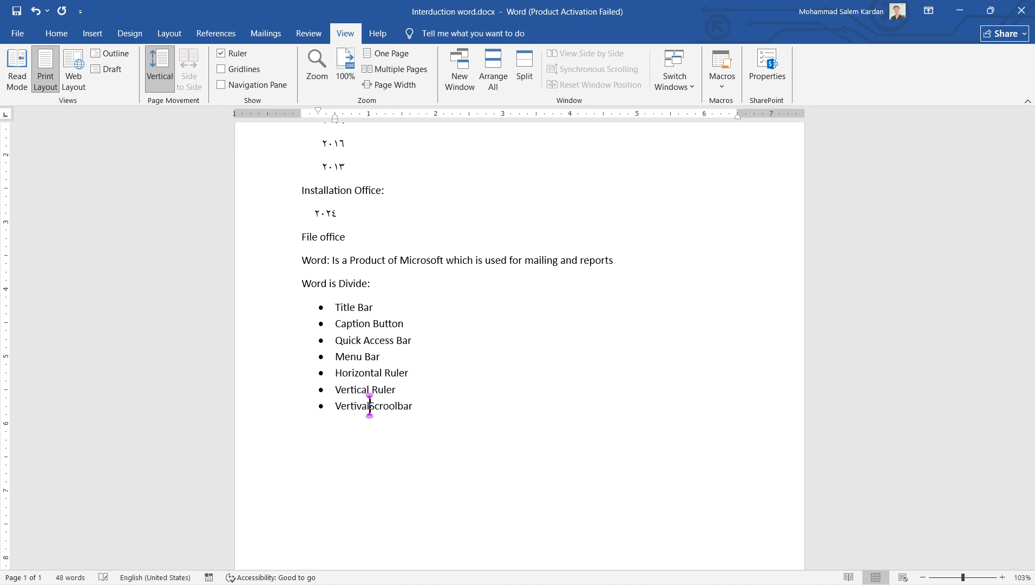
key("BackSpace")
key("BackSpace")
key("BackSpace")
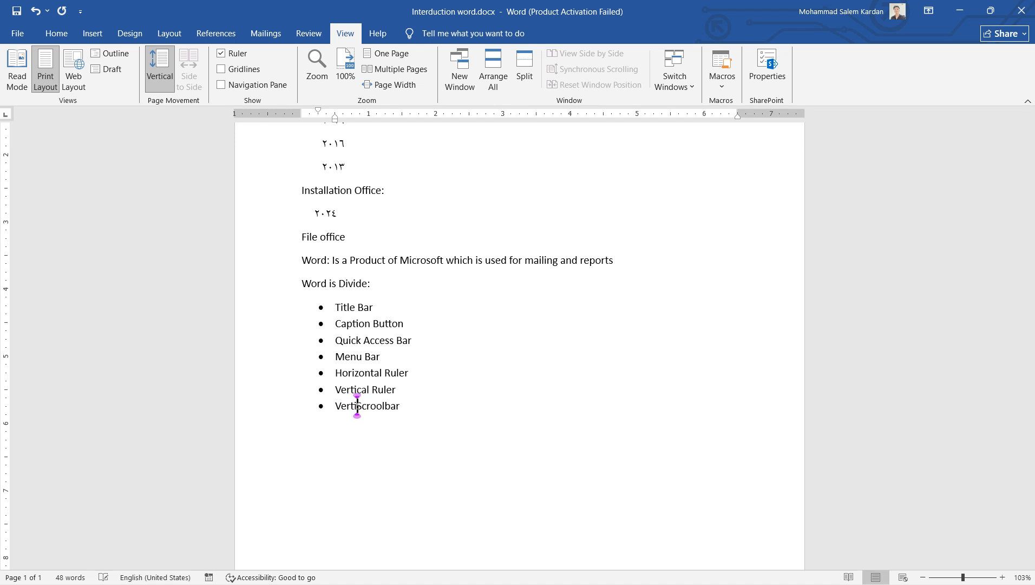
type("cal")
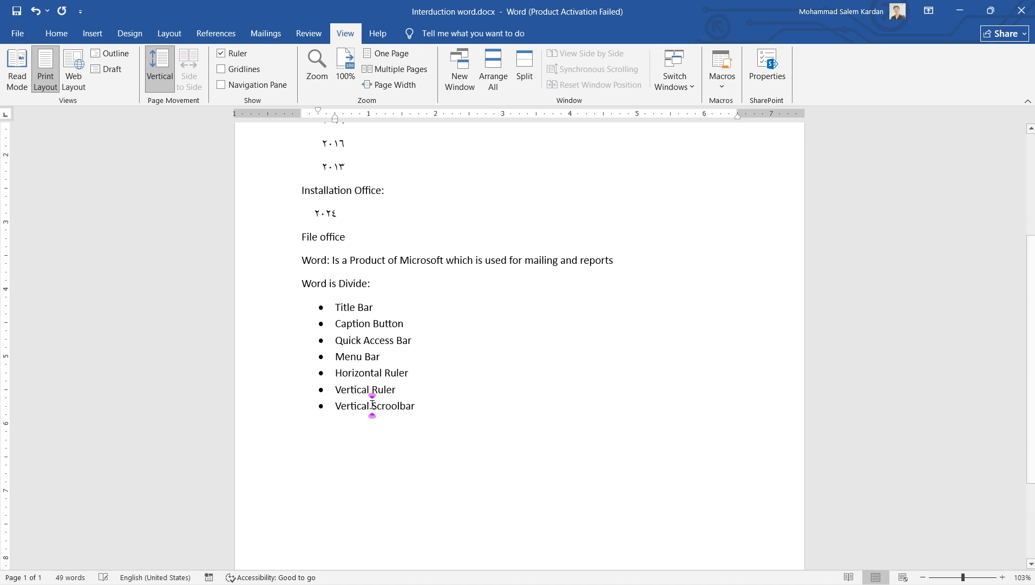
key("Down")
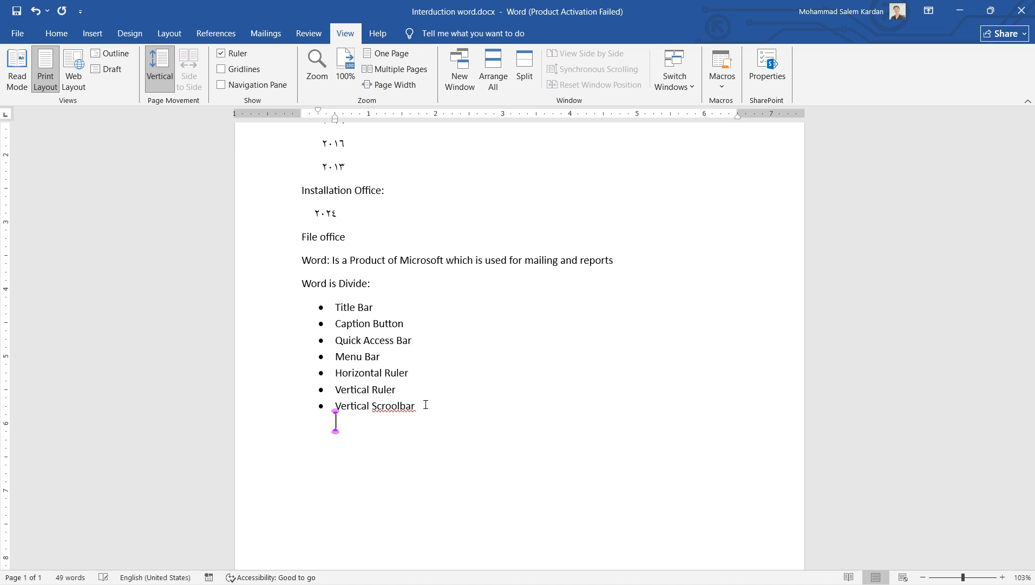
Correct "Scroolbar" to "Scrollbar" in the seventh bullet using the spelling suggestion, and start an empty bullet below it.
right_click(408, 408)
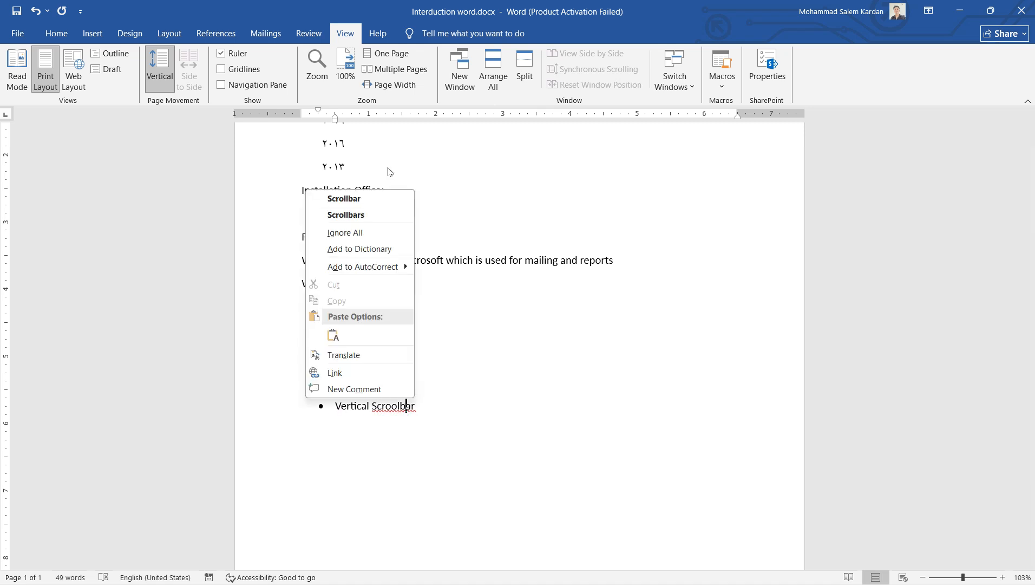
left_click(381, 199)
left_click(411, 407)
key("Return")
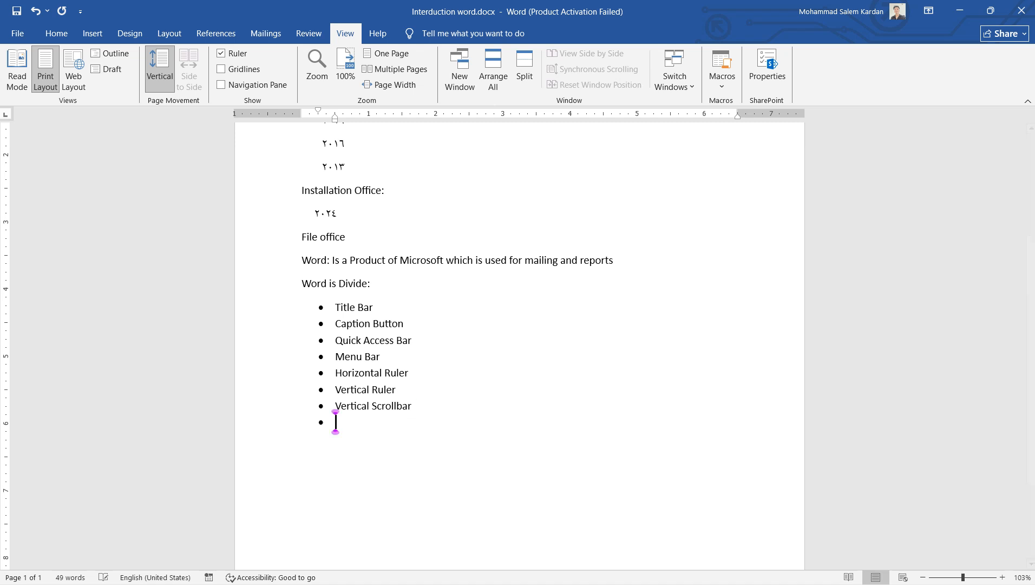
Add "Horizontal Scrollbar" as the eighth bullet, correcting the first word with the spelling suggestion, and leave an empty bullet below it.
type("Horozontal")
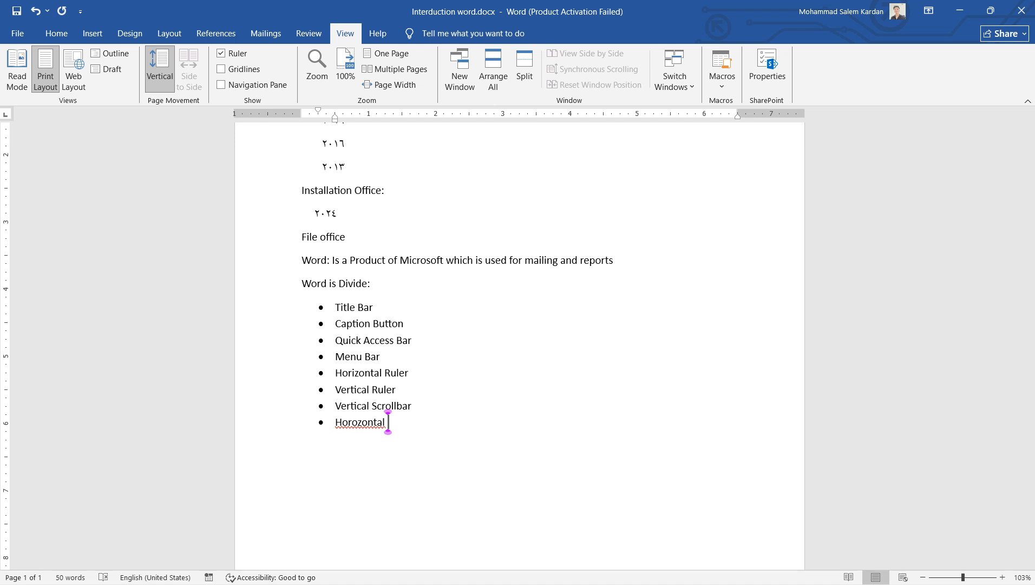
type(" Scrollbar")
key("Return")
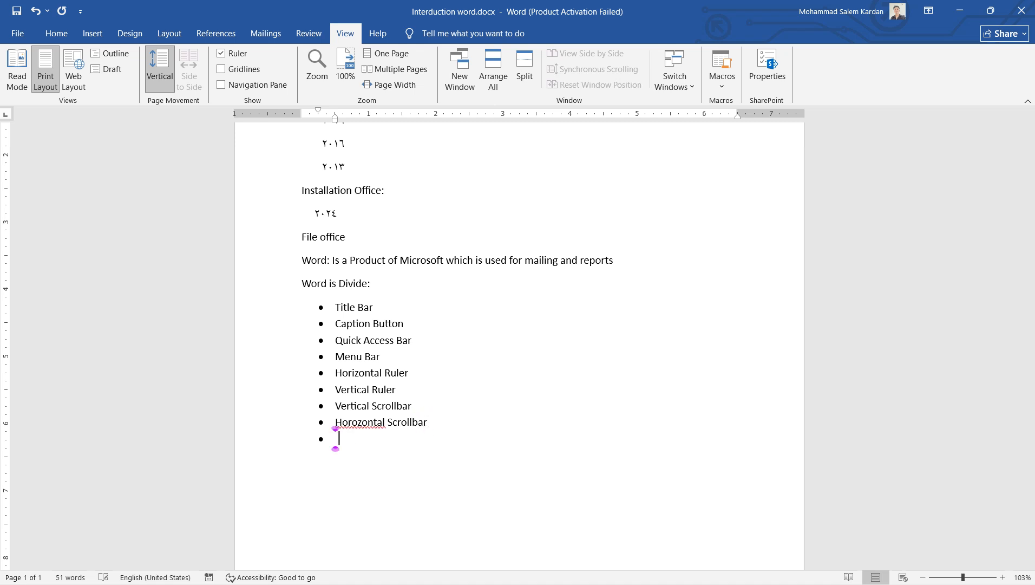
right_click(361, 422)
left_click(352, 218)
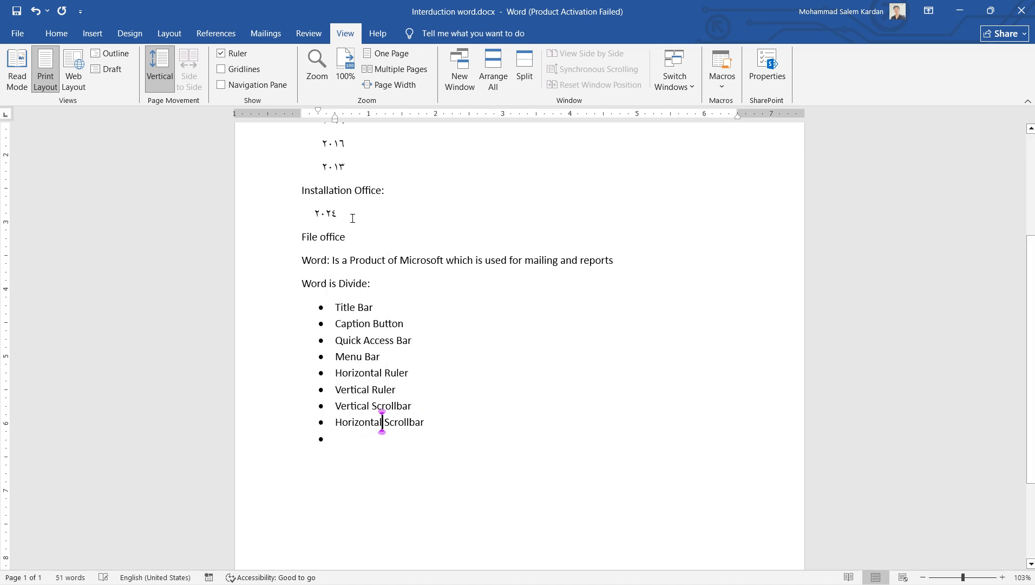
left_click(424, 414)
left_click(433, 425)
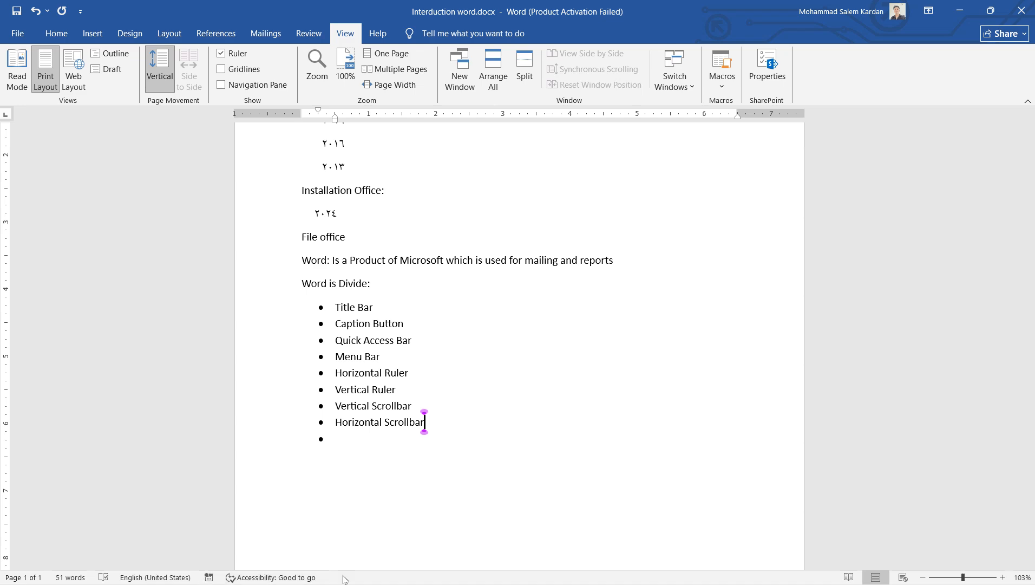
Set the zoom to 100% and demonstrate Read Mode and Web Layout before returning to Print Layout.
mouse_move(964, 578)
left_mouse_down()
mouse_move(983, 581)
mouse_move(964, 579)
left_mouse_up()
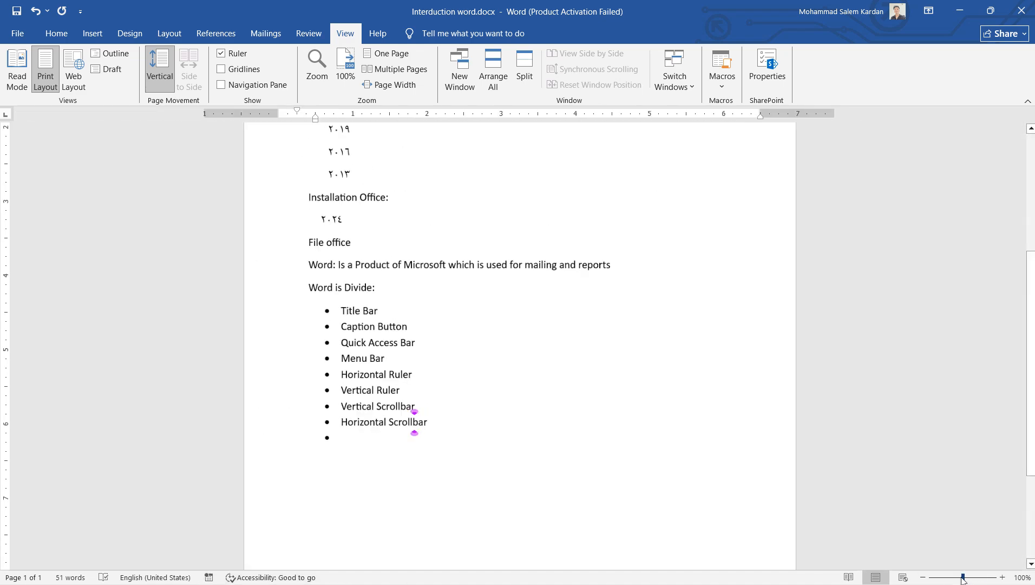
left_click(850, 578)
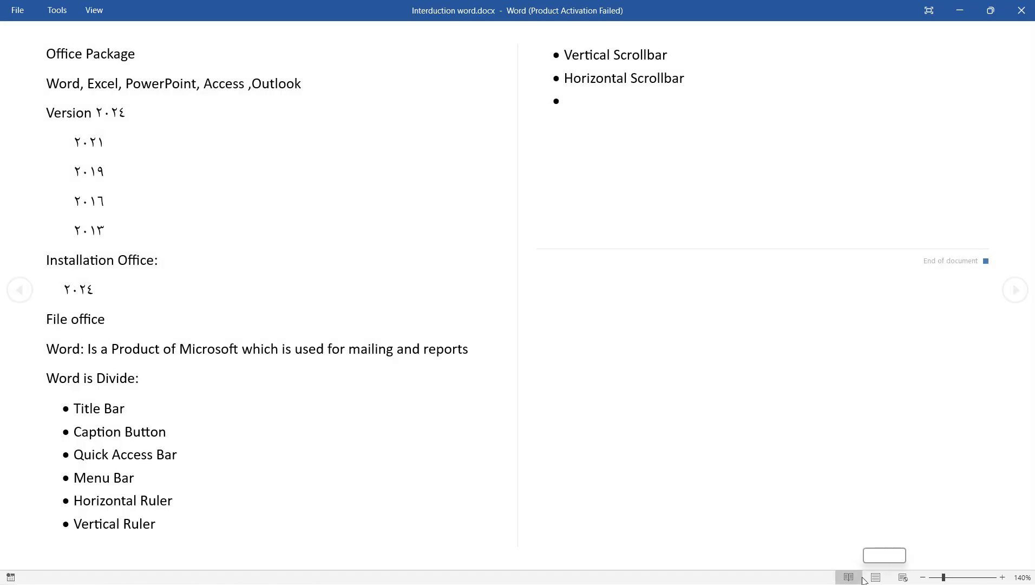
left_click(867, 580)
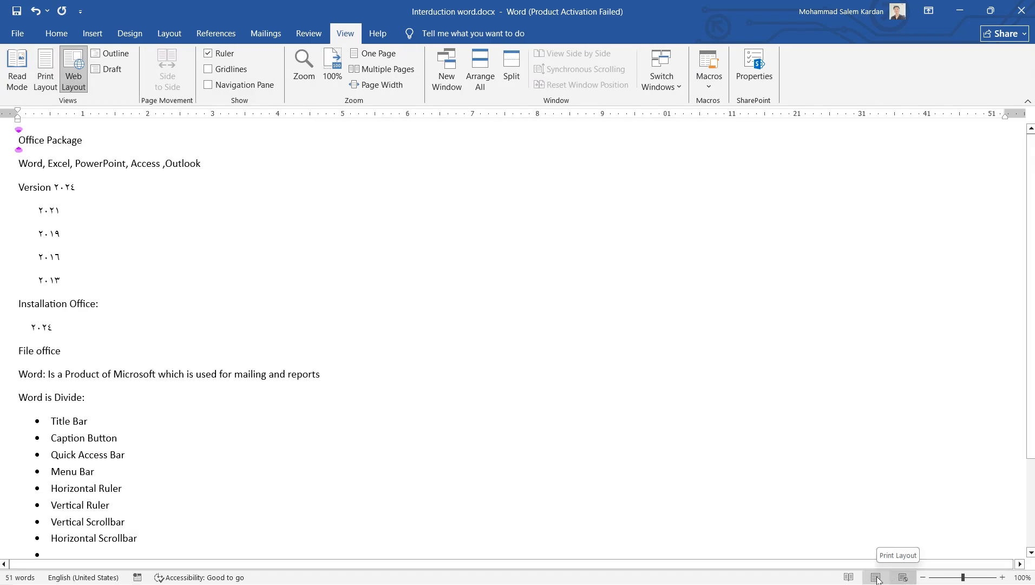
left_click(877, 579)
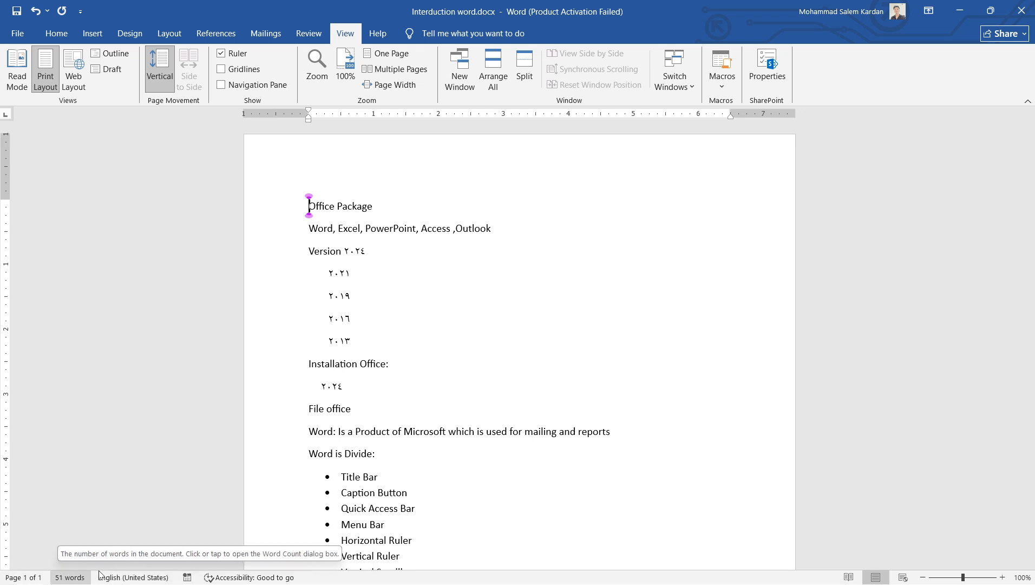
Enter "Status Bar" in the empty ninth bullet, correcting the spelling of "Status" with the suggested word.
scroll(1029, 361, "down", 3)
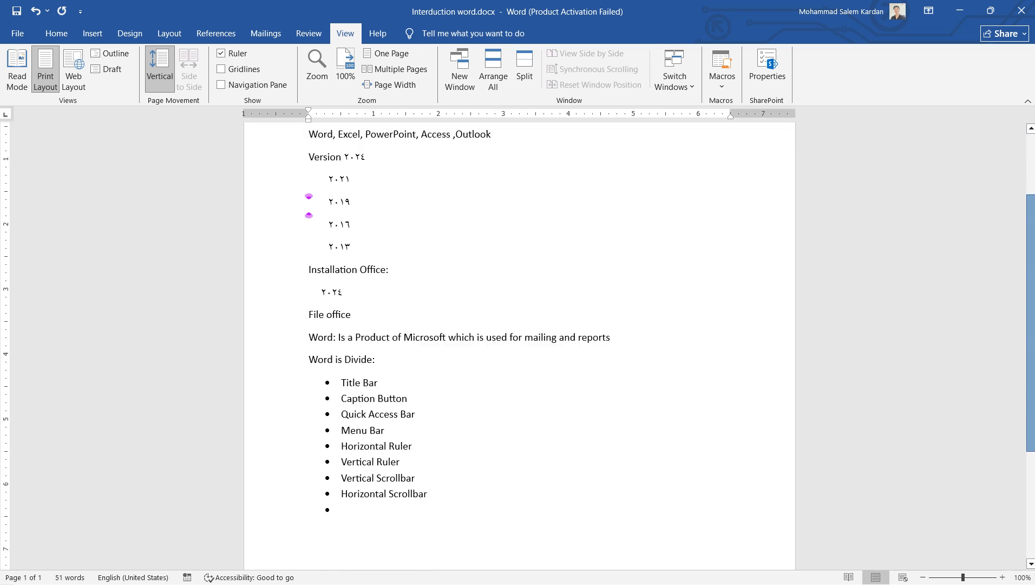
left_click(369, 502)
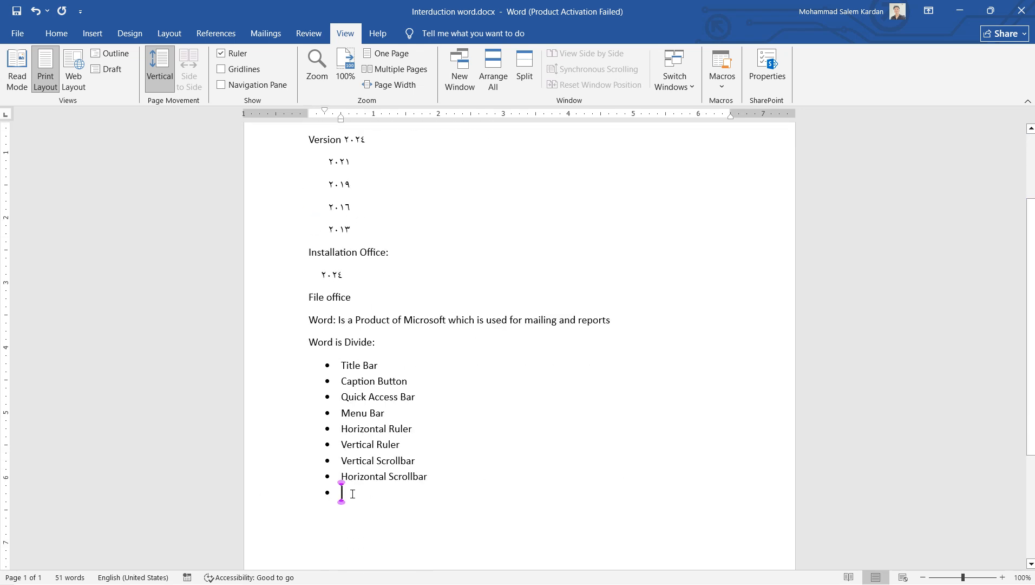
type("Stu")
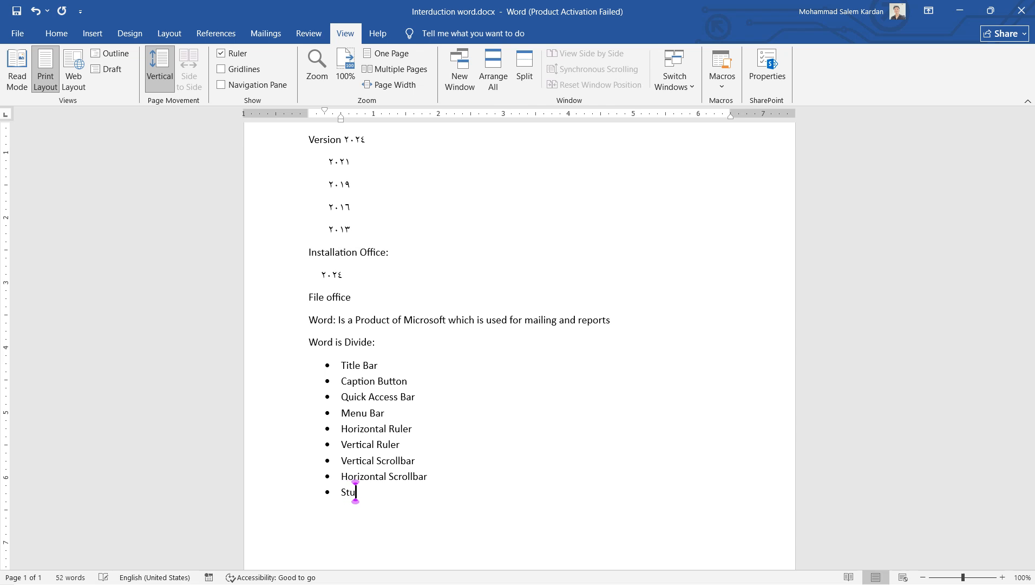
type("tus Bar")
right_click(355, 492)
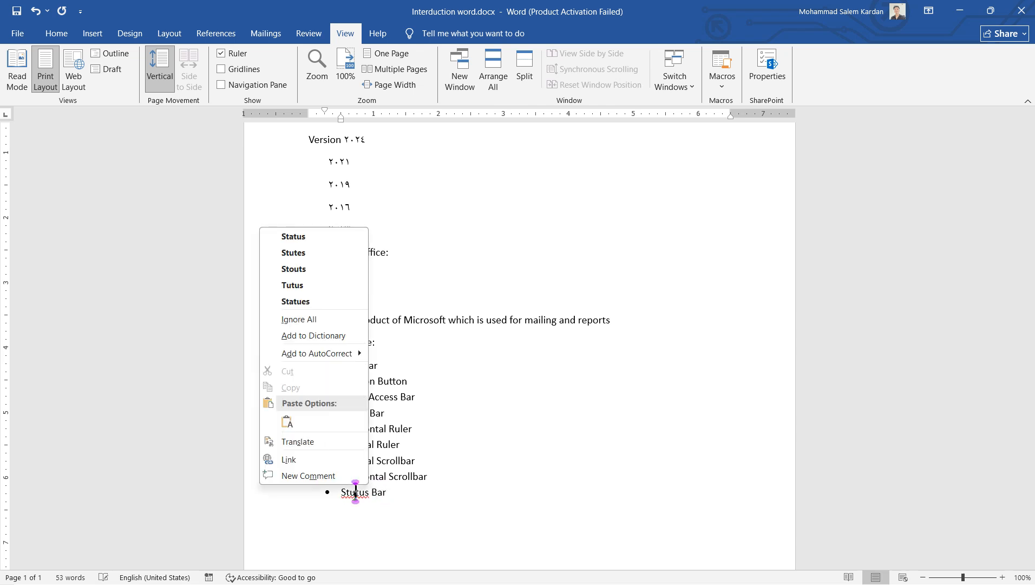
left_click(295, 236)
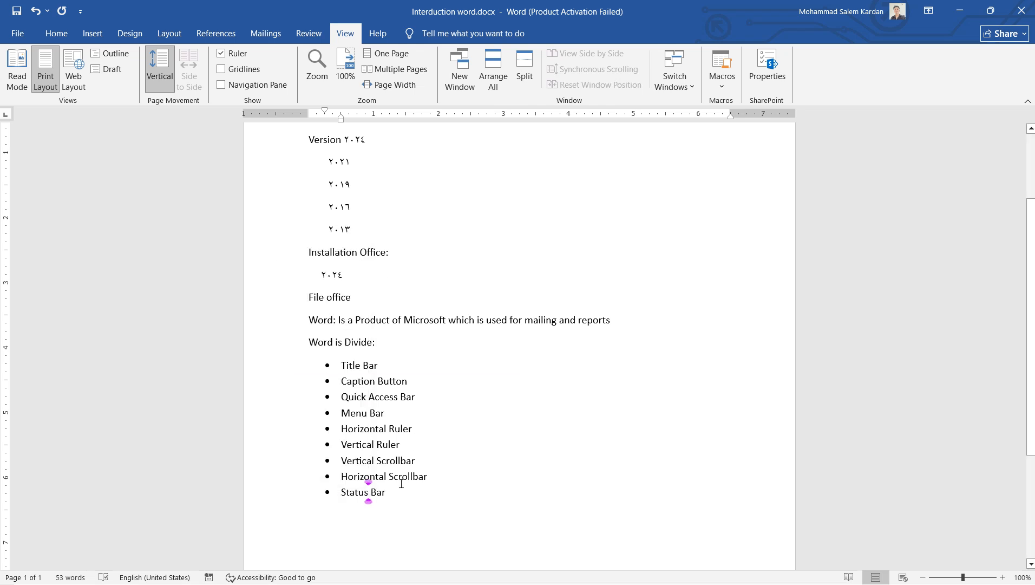
Convert the nine bullets from "Title Bar" to "Status Bar" into a numbered list in the 1) 2) 3) format.
left_click_drag(386, 493, 341, 365)
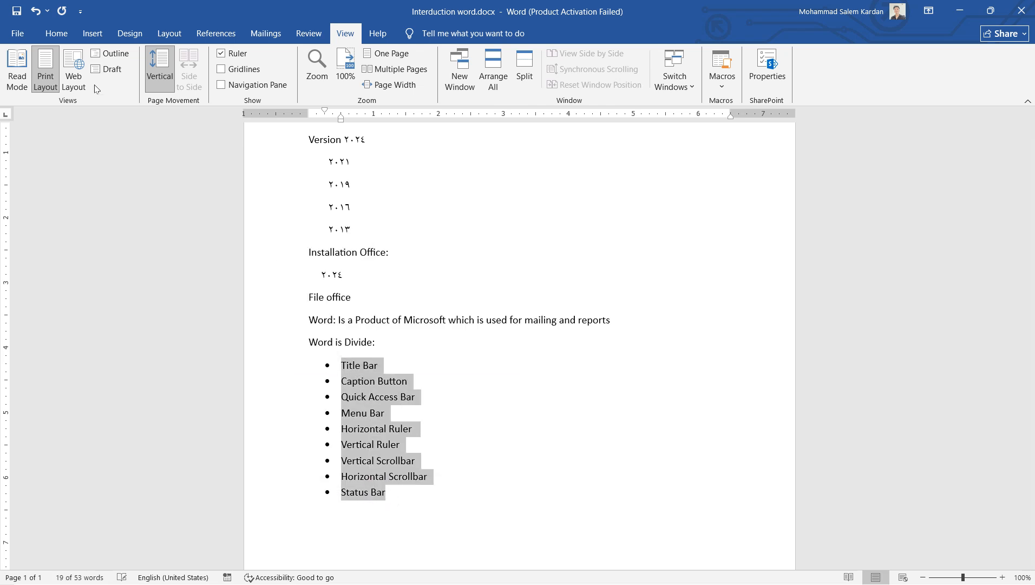
left_click(65, 32)
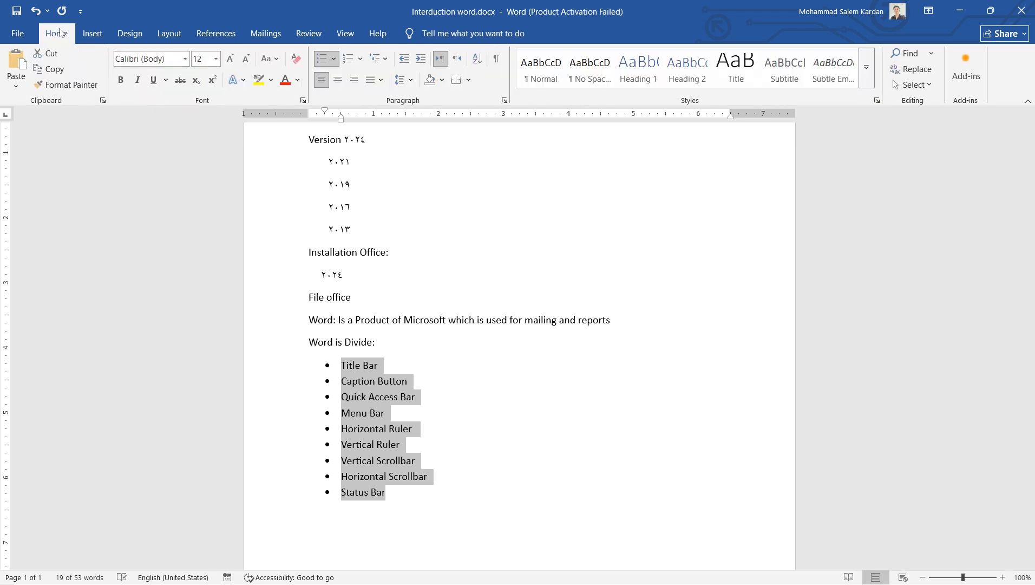
left_click(361, 60)
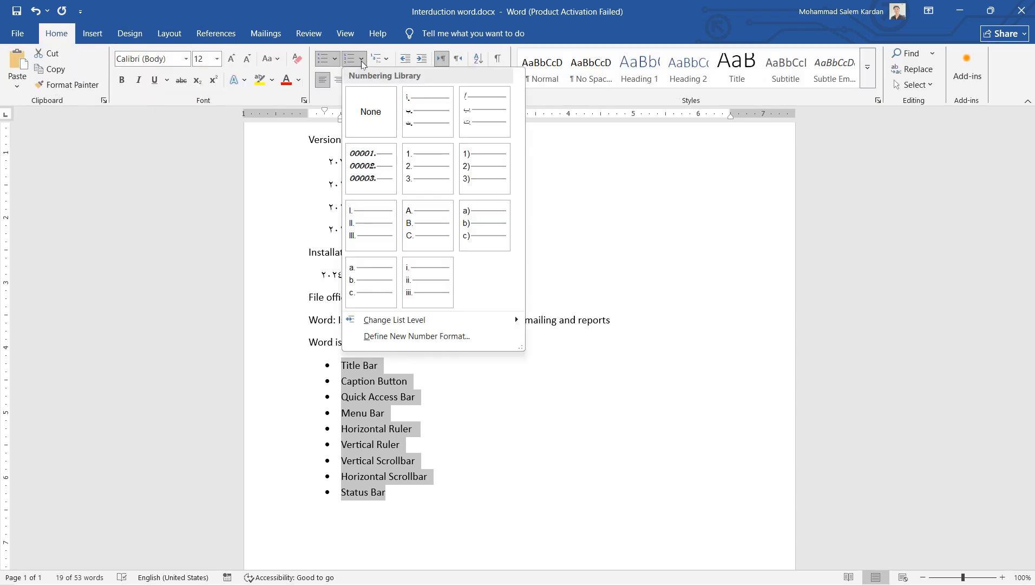
left_click(474, 161)
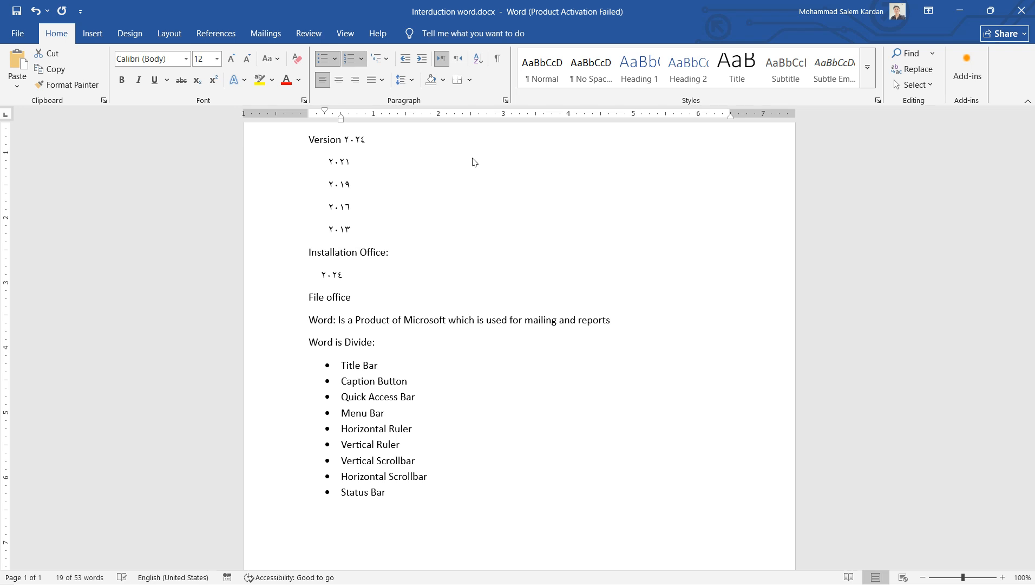
left_click(490, 473)
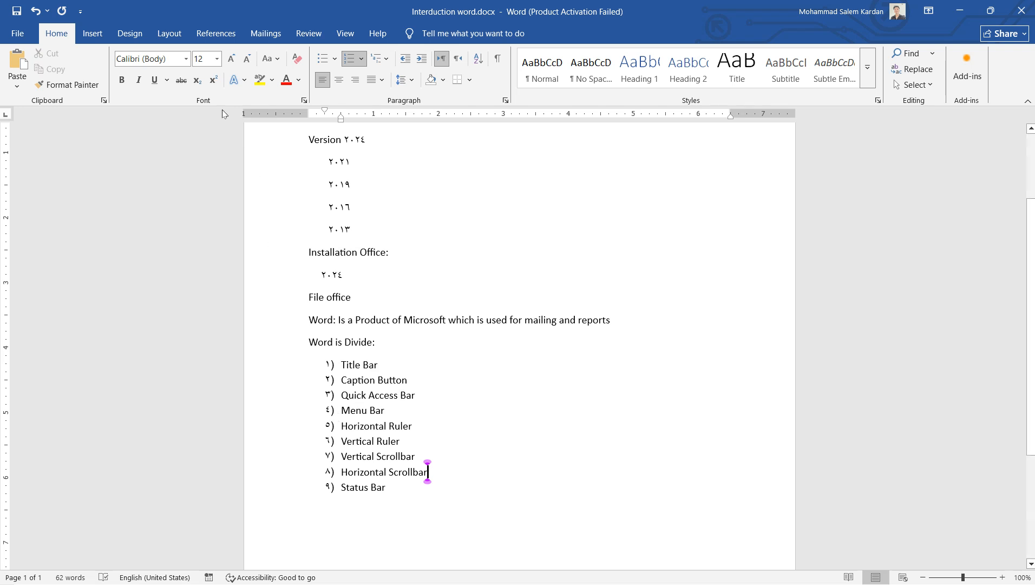
Review the layout, mailing and file command groups and look over the completed notes from the heading to the numbered list.
left_click(126, 34)
left_click(168, 33)
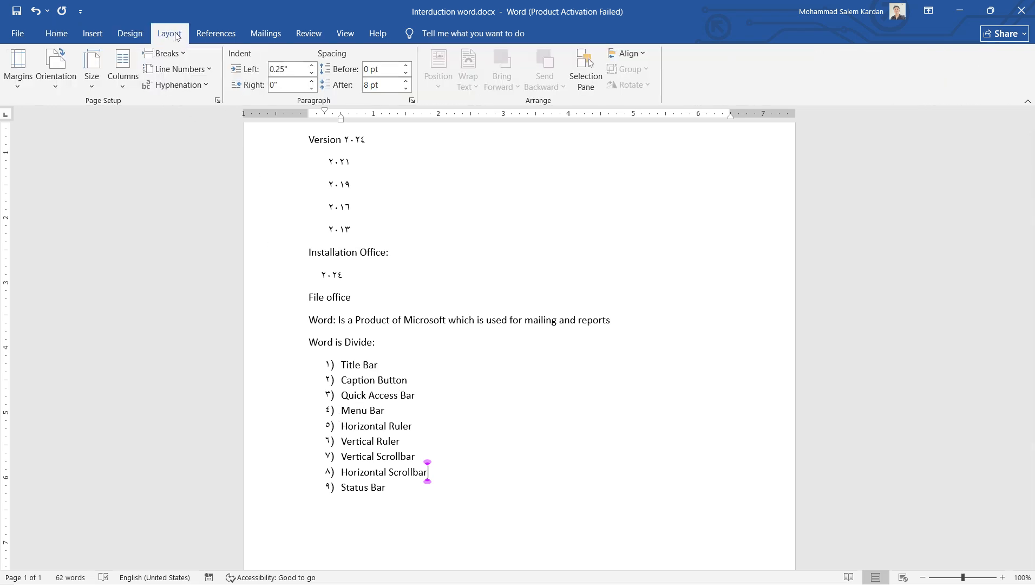
left_click(215, 34)
left_click(258, 37)
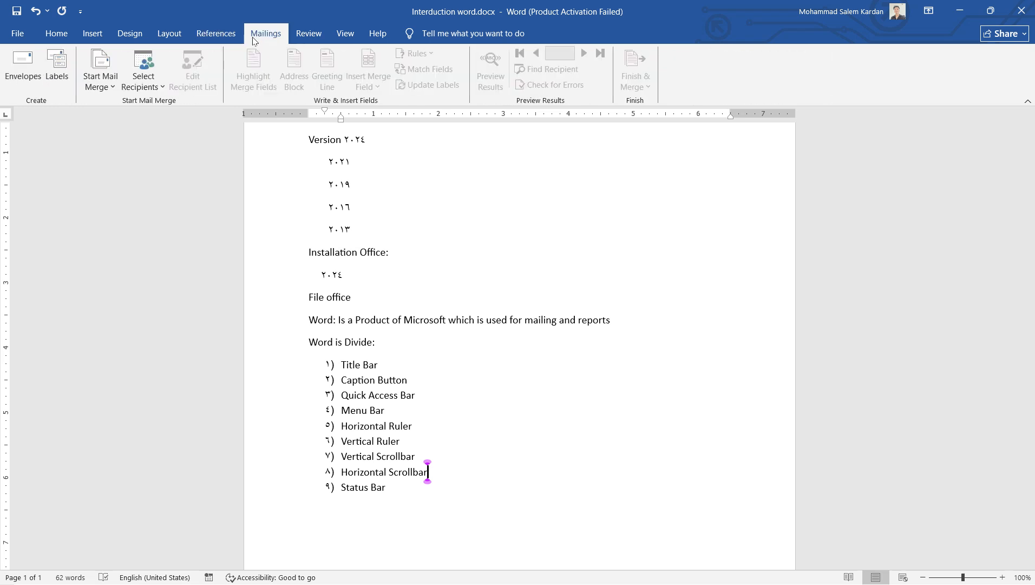
left_click(46, 35)
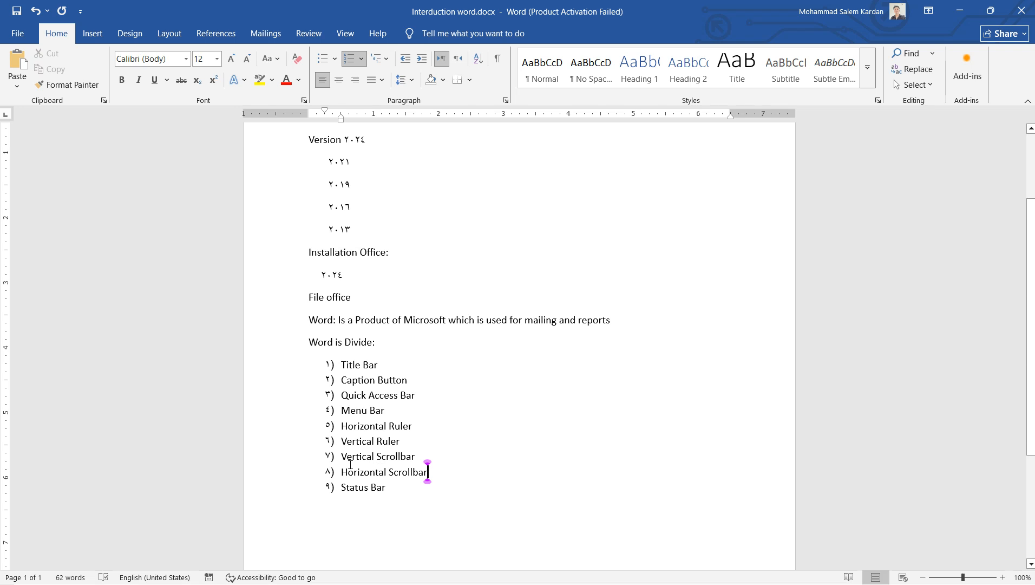
scroll(857, 379, "up", 3)
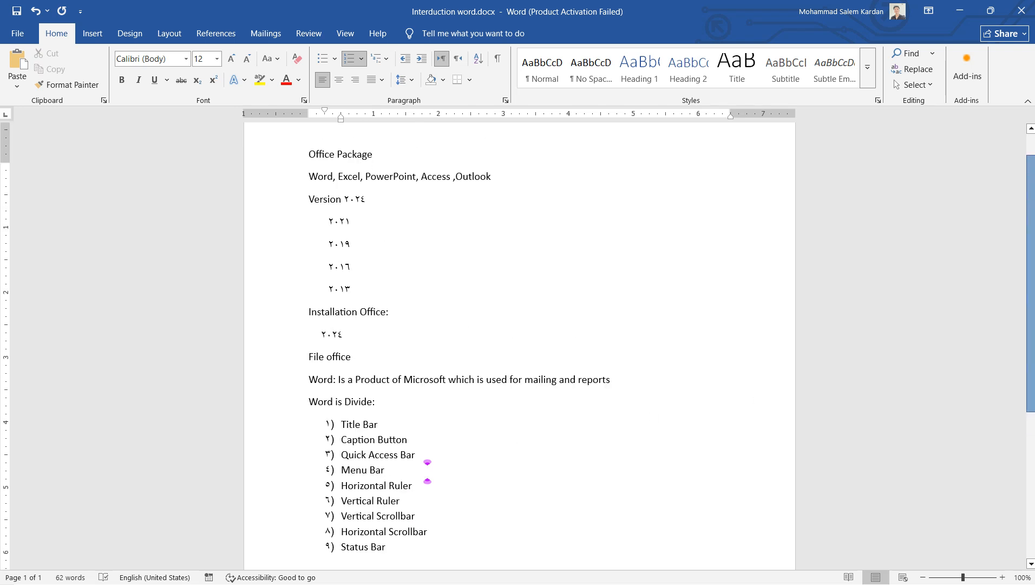
scroll(570, 464, "down", 5)
scroll(570, 464, "up", 2)
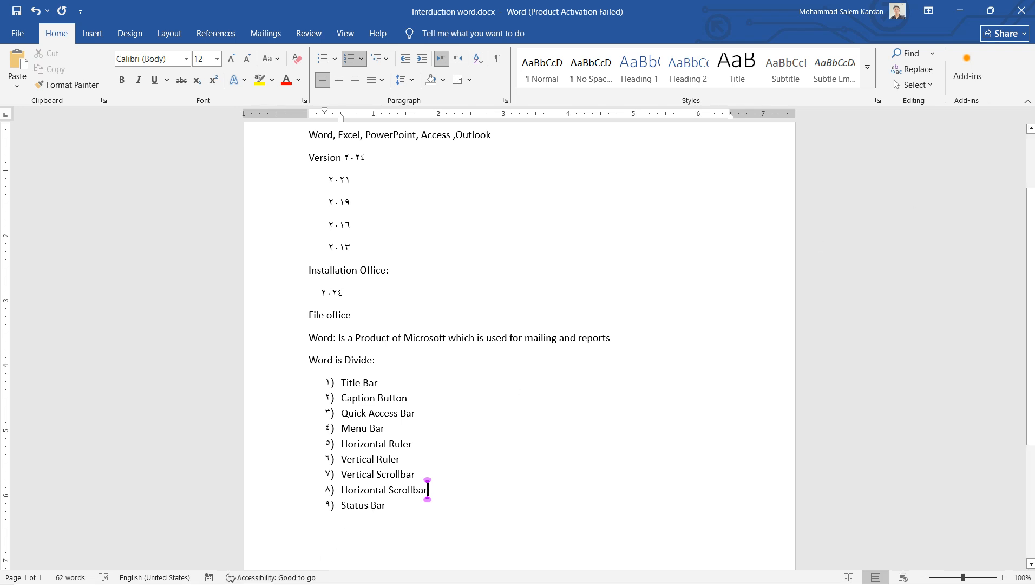
left_click_drag(1031, 209, 1032, 164)
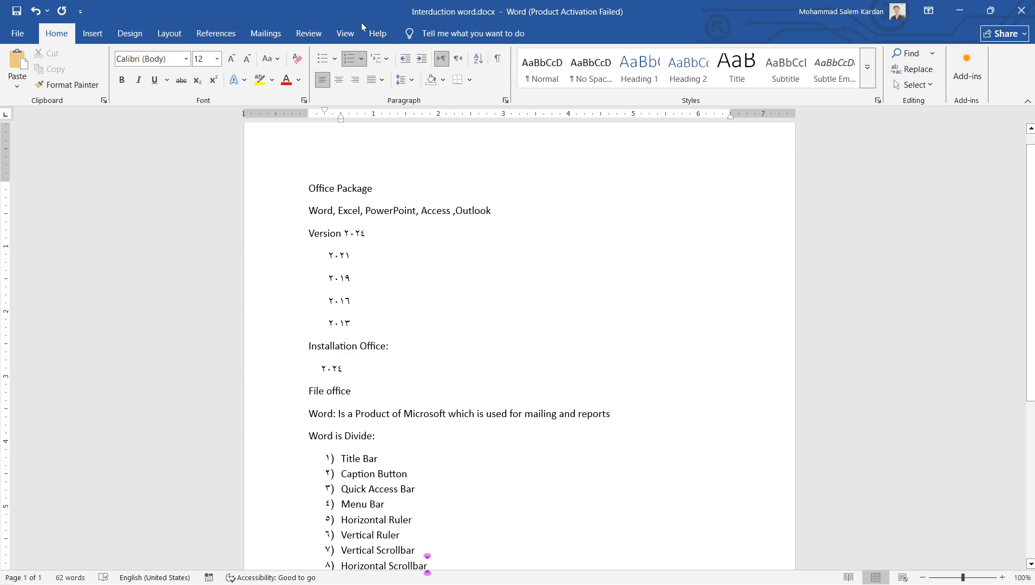
left_click(10, 35)
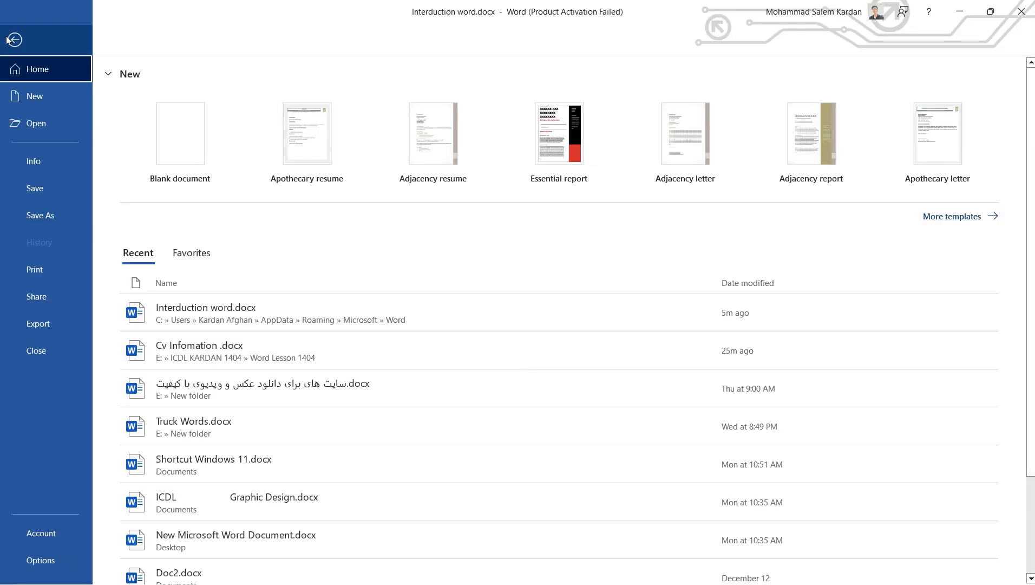
key("Escape")
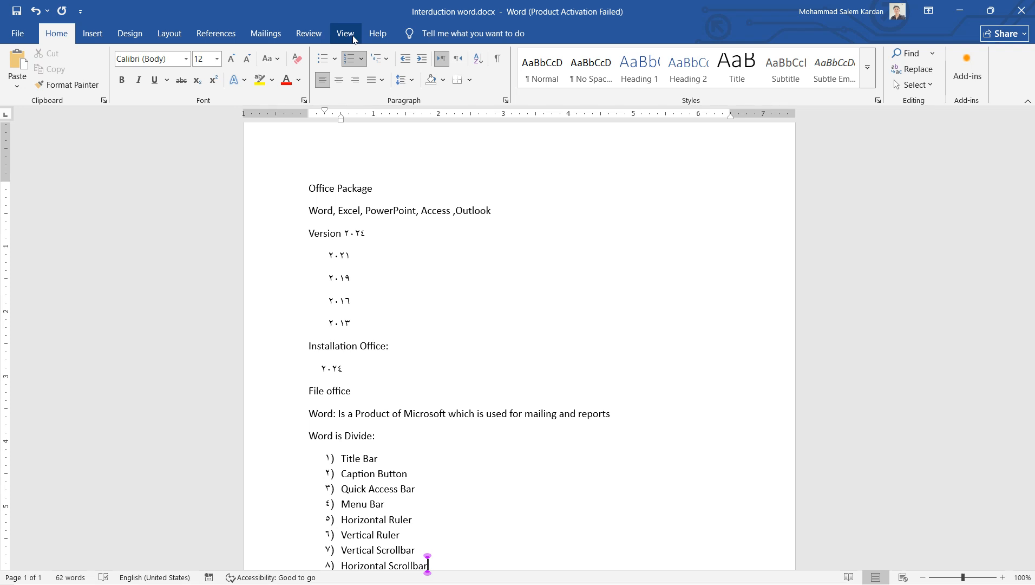
key("super")
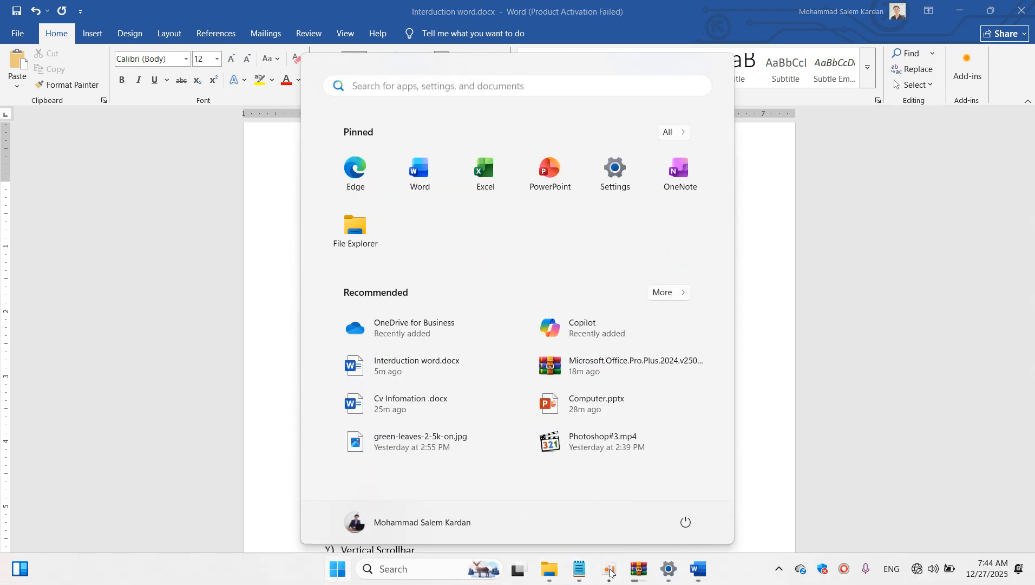
left_click(611, 572)
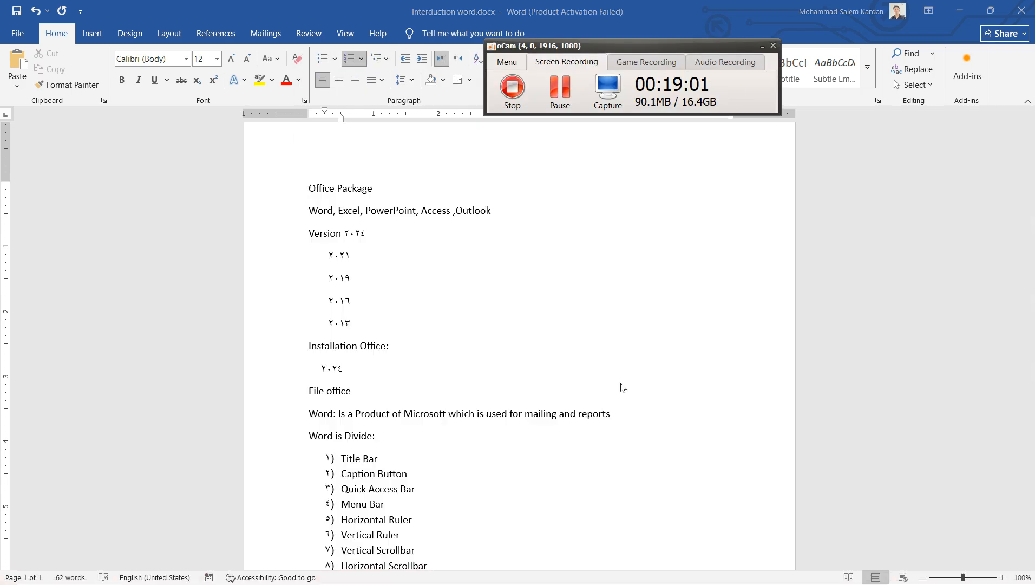